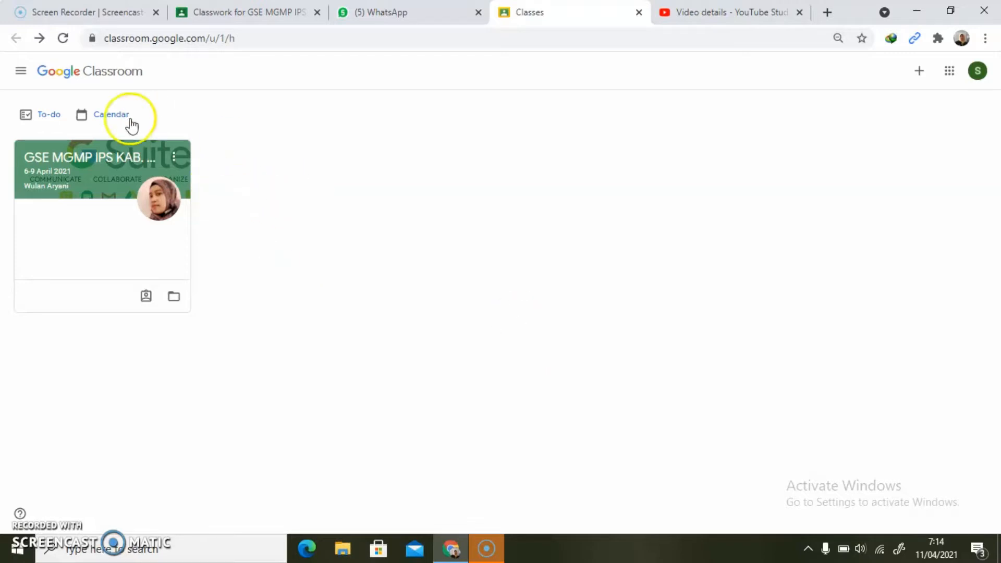
- Open the full "Tugas Praktik 1" assignment page from the classwork of the GSE MGMP IPS KAB. BATANG class
{"action": "left_click", "coordinate": [63, 162]}
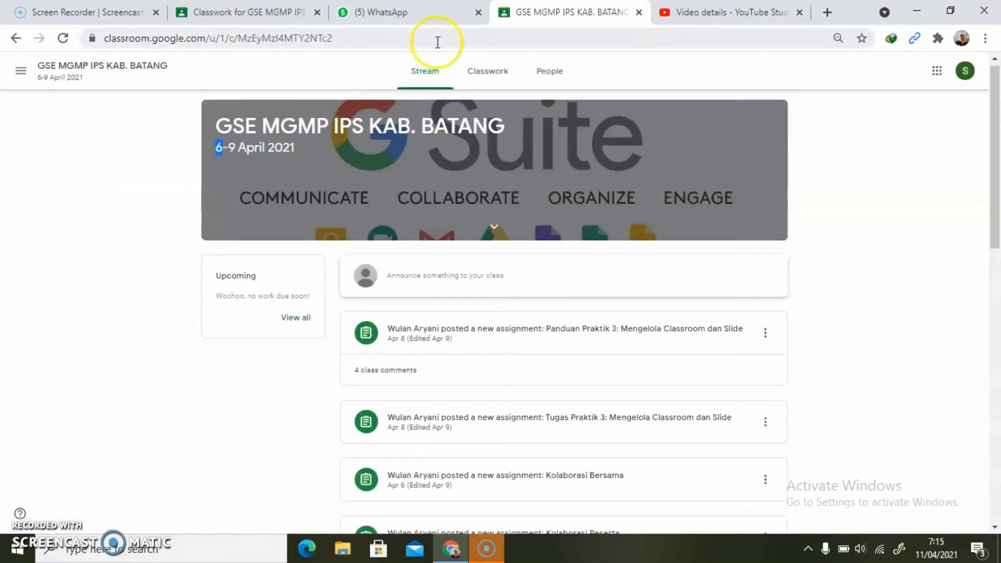
{"action": "left_click", "coordinate": [486, 79]}
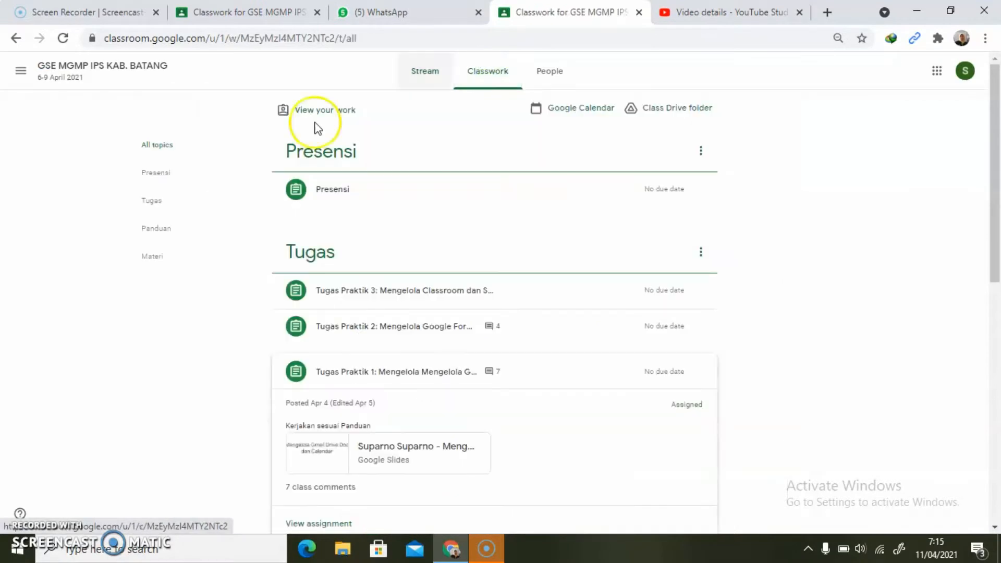
{"action": "left_click_drag", "start_coordinate": [994, 248], "coordinate": [997, 320]}
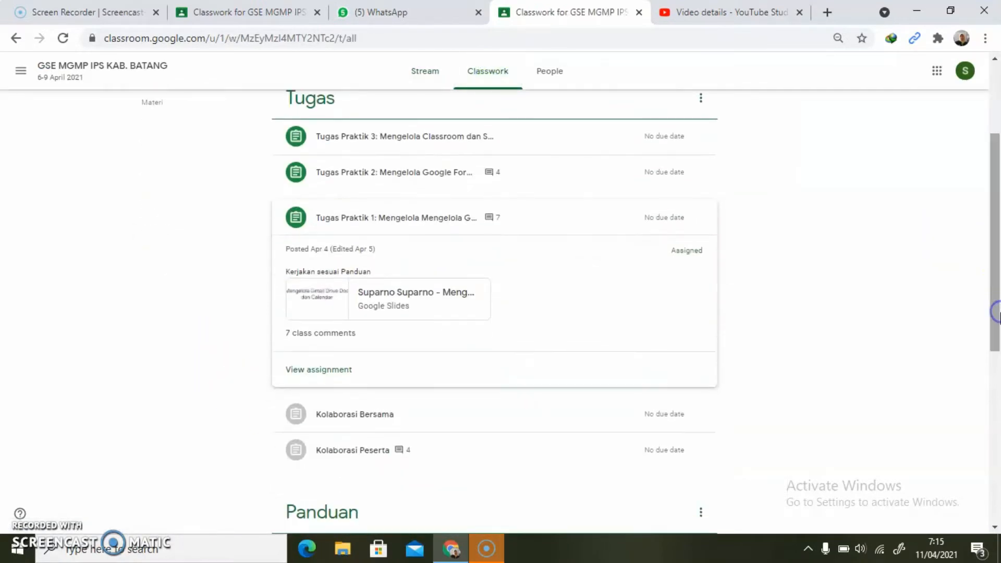
{"action": "left_click", "coordinate": [361, 226]}
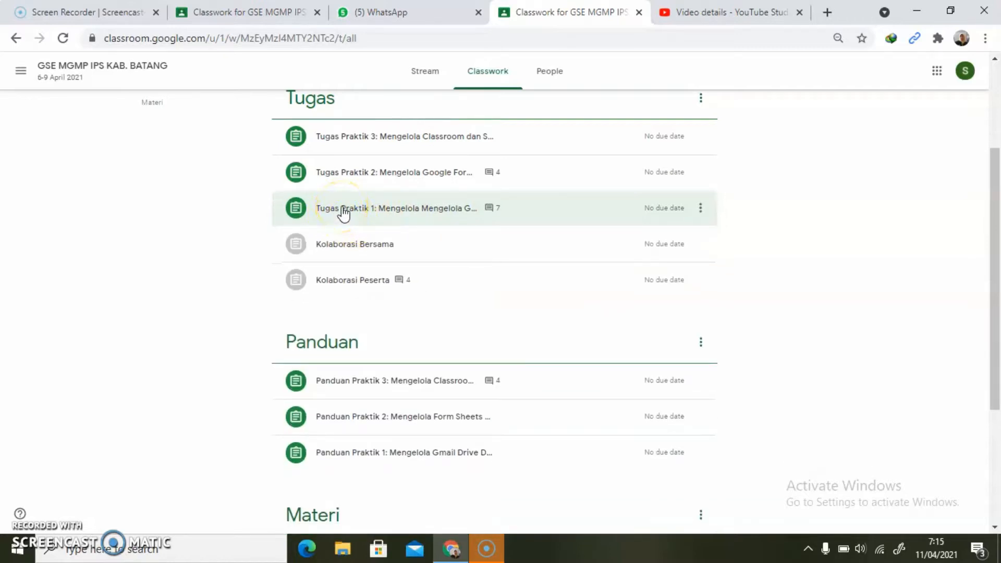
{"action": "left_click", "coordinate": [343, 208]}
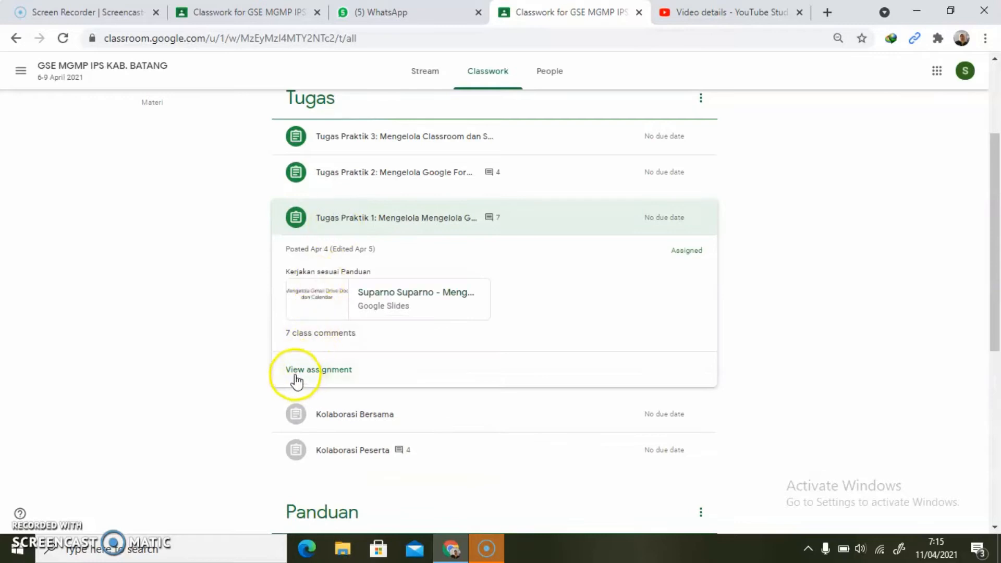
{"action": "left_click", "coordinate": [295, 371]}
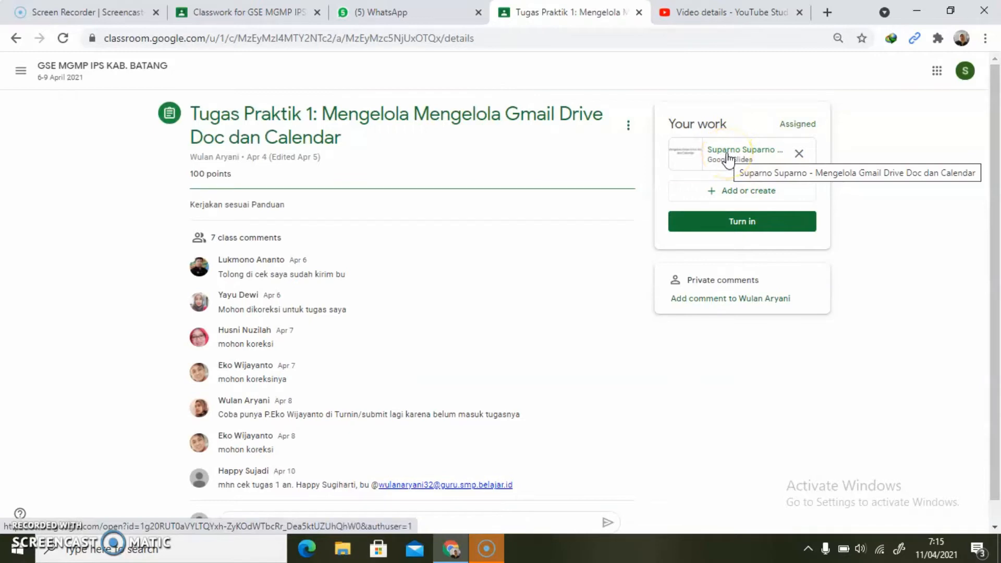
- Open the Google Slides file attached to the assignment and display slide 3 with the Gmail screenshot task
{"action": "left_click", "coordinate": [728, 154]}
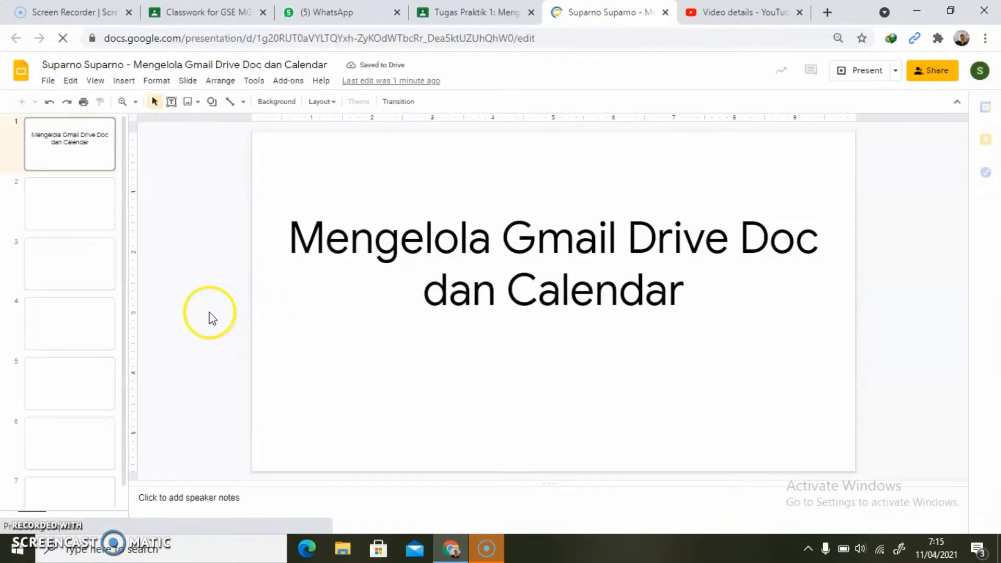
{"action": "left_click", "coordinate": [80, 274]}
{"action": "left_click", "coordinate": [81, 154]}
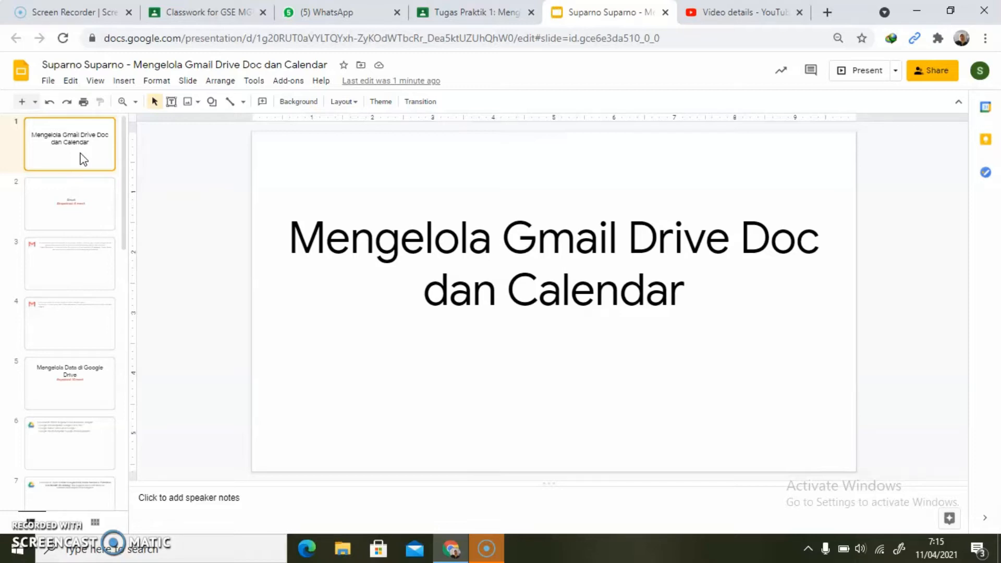
{"action": "left_click", "coordinate": [53, 256]}
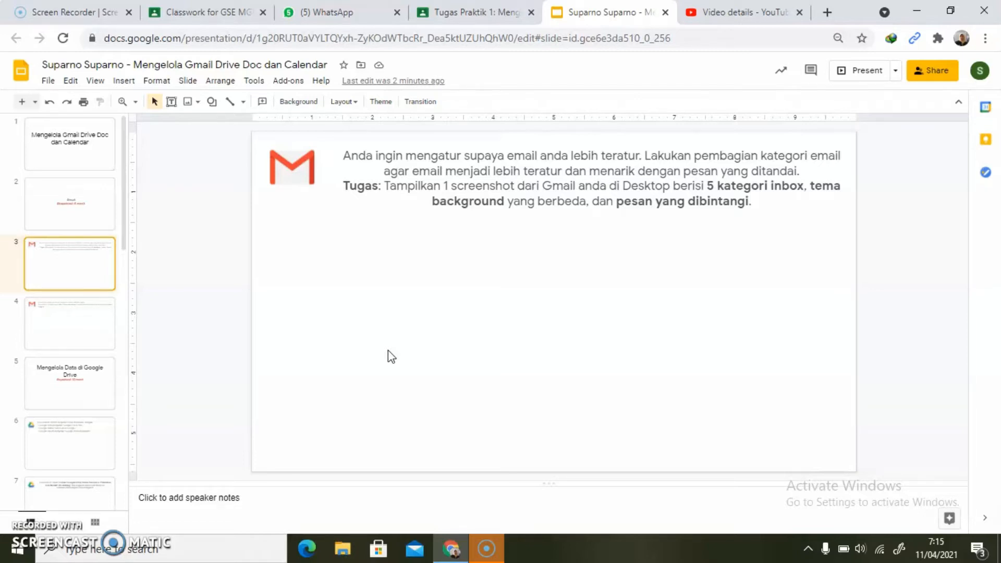
- Return to the Classroom assignment page and open Gmail from its Google apps
{"action": "left_click", "coordinate": [443, 11]}
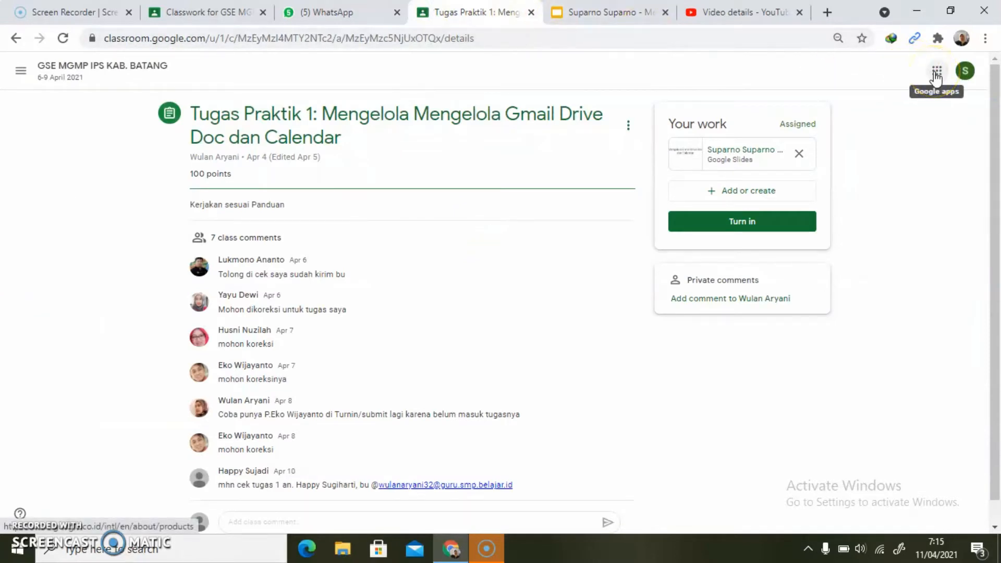
{"action": "left_click", "coordinate": [934, 73]}
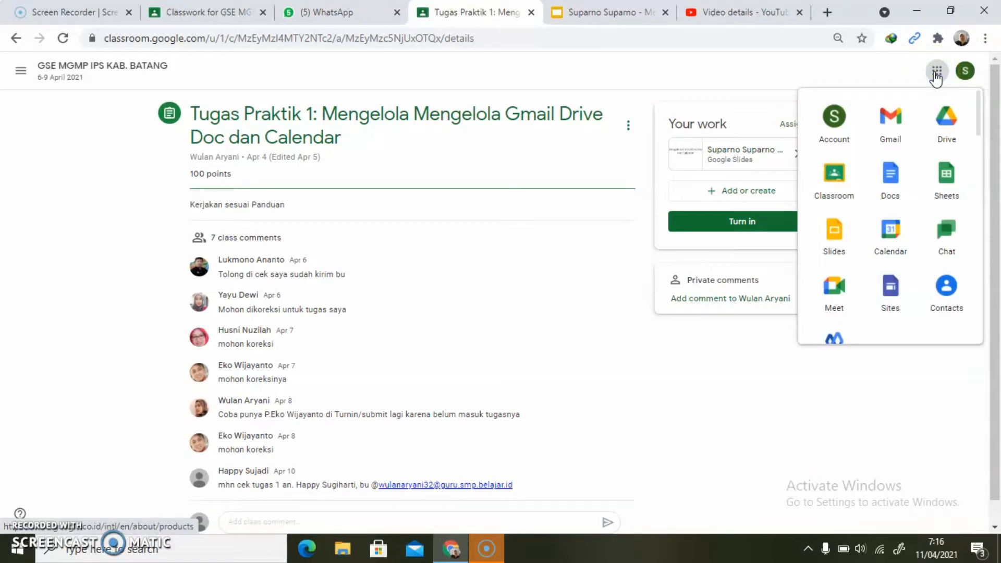
{"action": "left_click", "coordinate": [890, 122]}
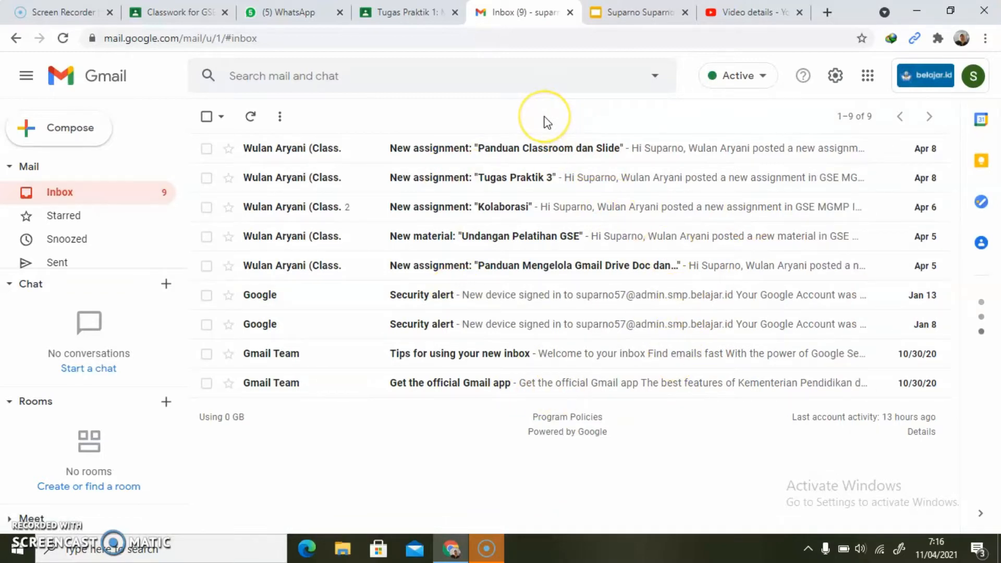
- Enable the Social, Promotions, Updates and Forums inbox categories in the full Gmail settings and save the changes
{"action": "left_click", "coordinate": [836, 76]}
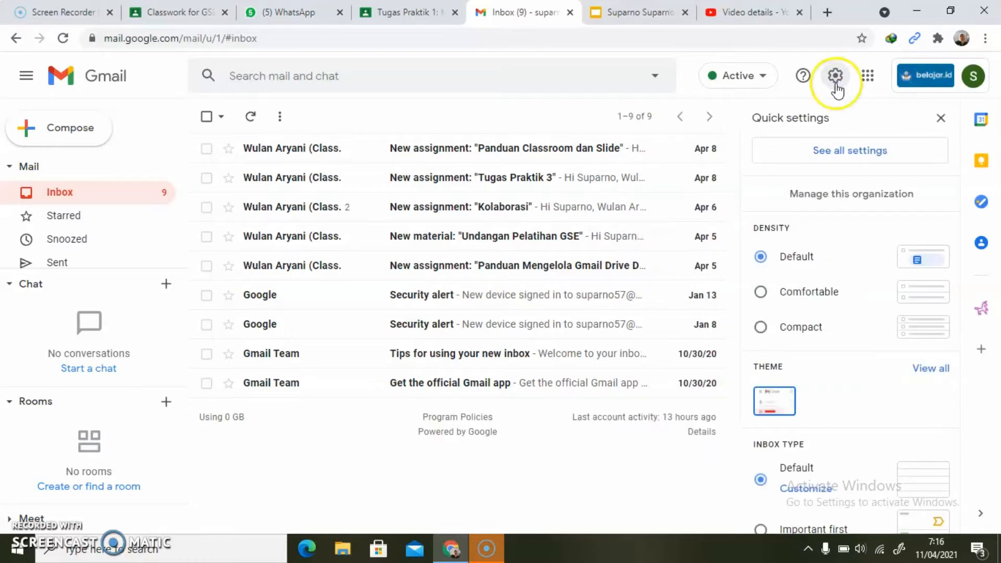
{"action": "left_click", "coordinate": [824, 156]}
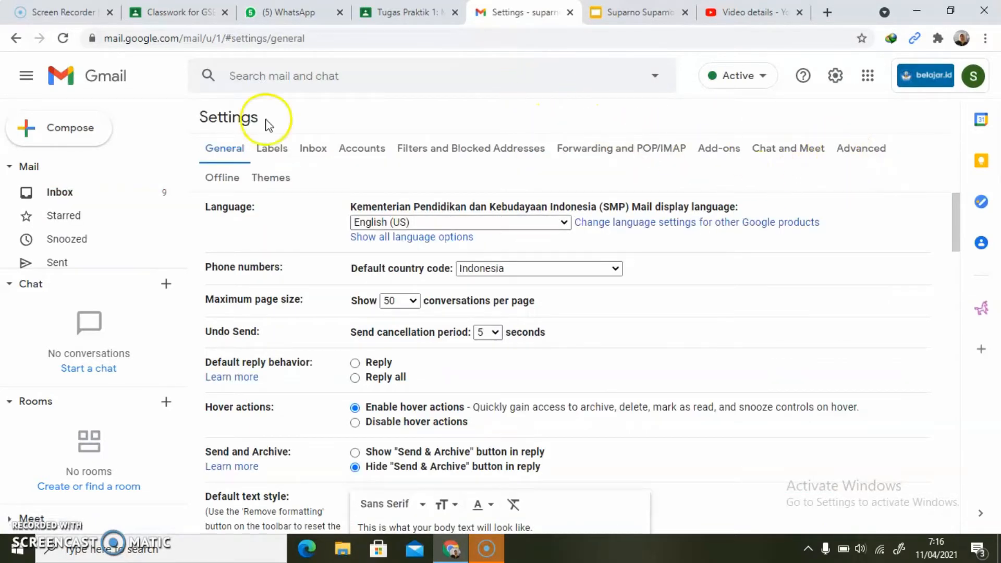
{"action": "left_click", "coordinate": [312, 151]}
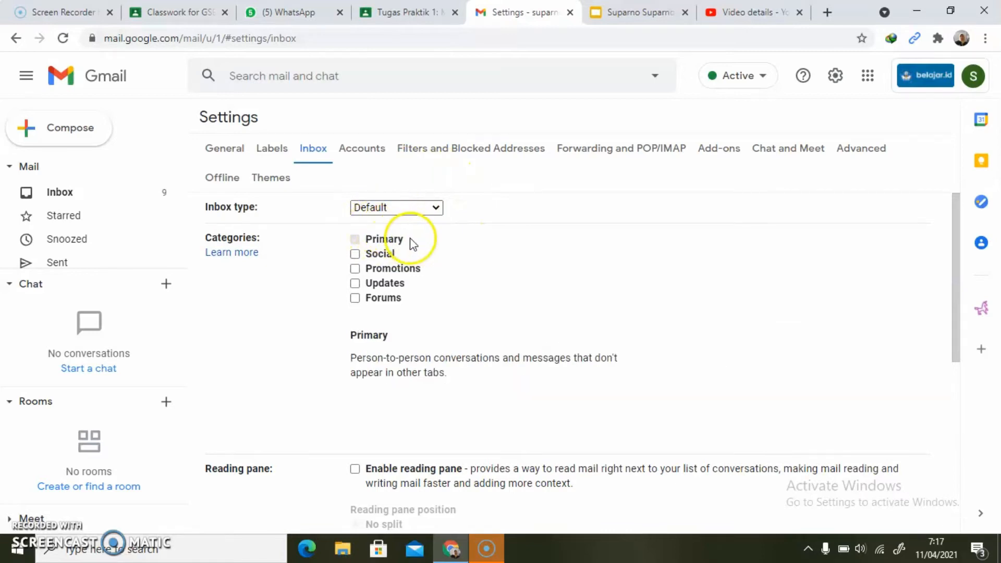
{"action": "left_click", "coordinate": [354, 254]}
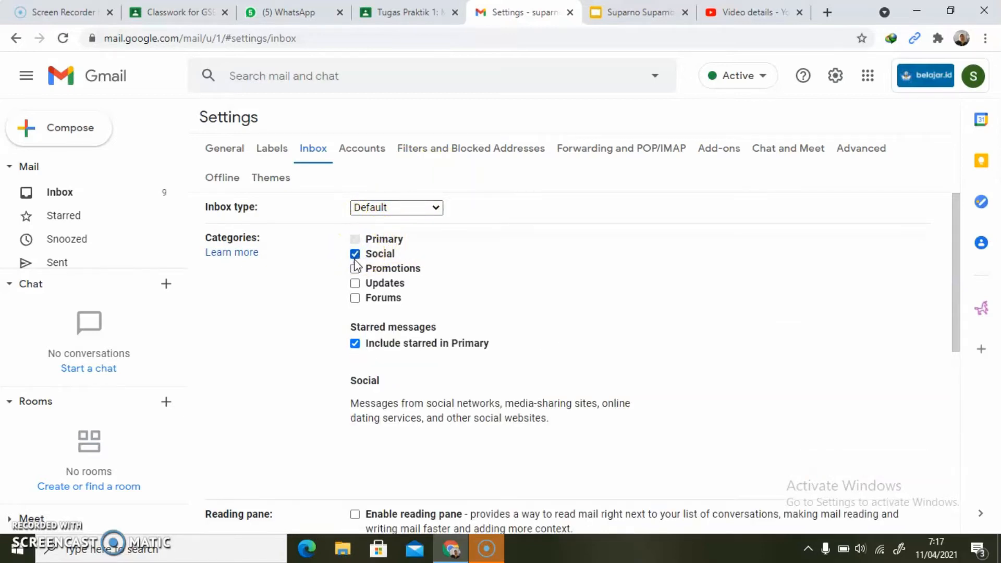
{"action": "left_click", "coordinate": [356, 269]}
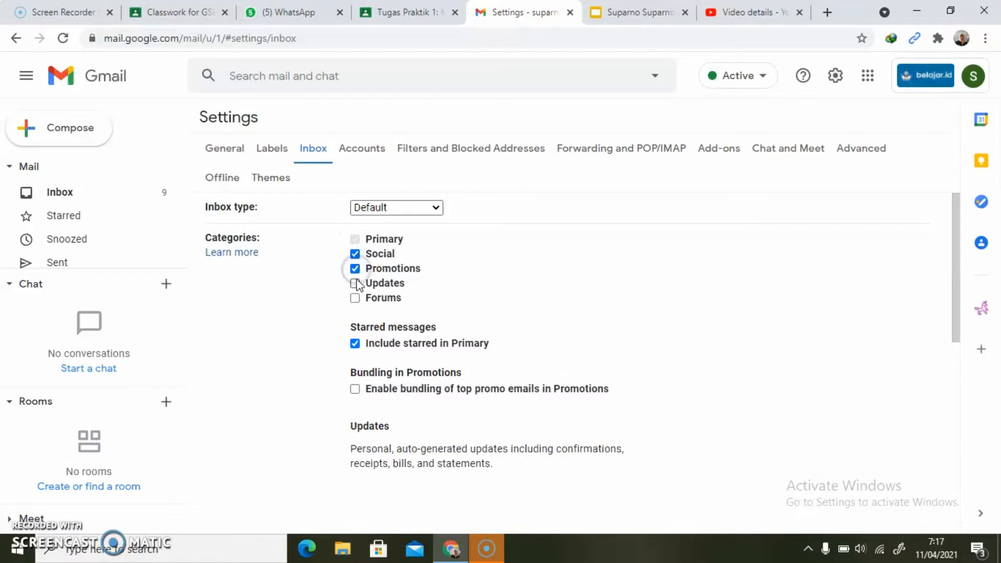
{"action": "left_click", "coordinate": [355, 284]}
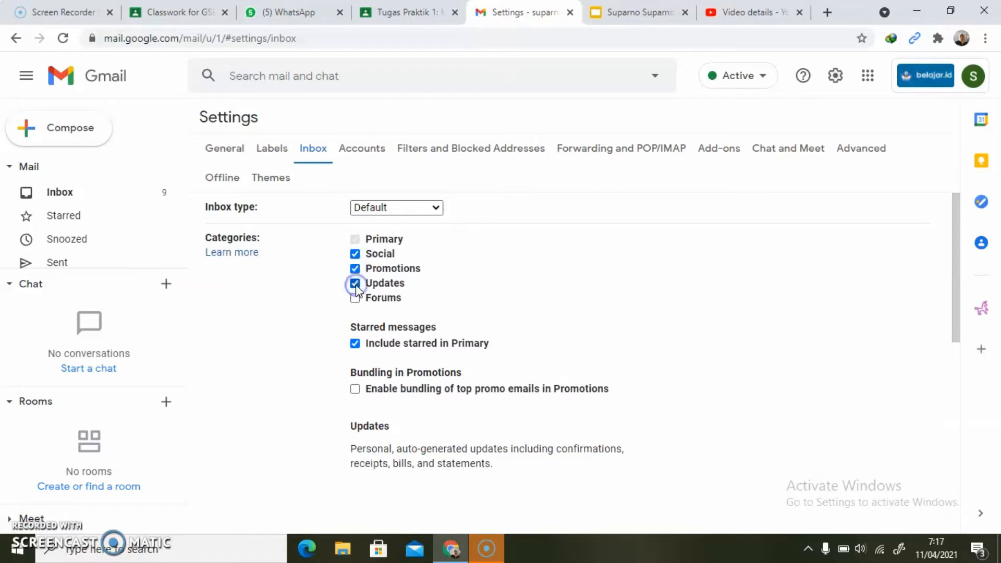
{"action": "left_click", "coordinate": [355, 298]}
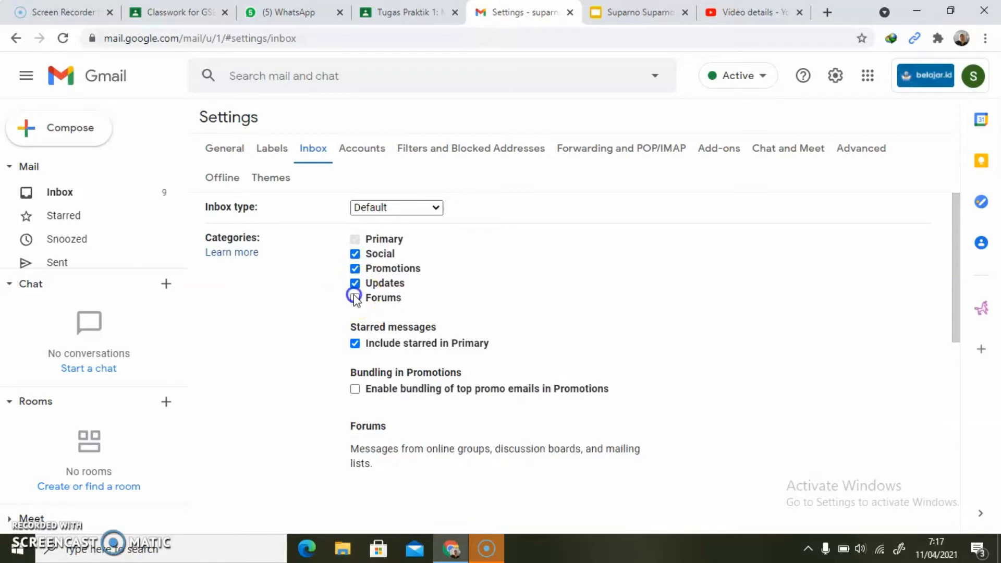
{"action": "left_click", "coordinate": [818, 221]}
{"action": "left_click_drag", "start_coordinate": [956, 216], "coordinate": [947, 467]}
{"action": "left_click", "coordinate": [520, 461]}
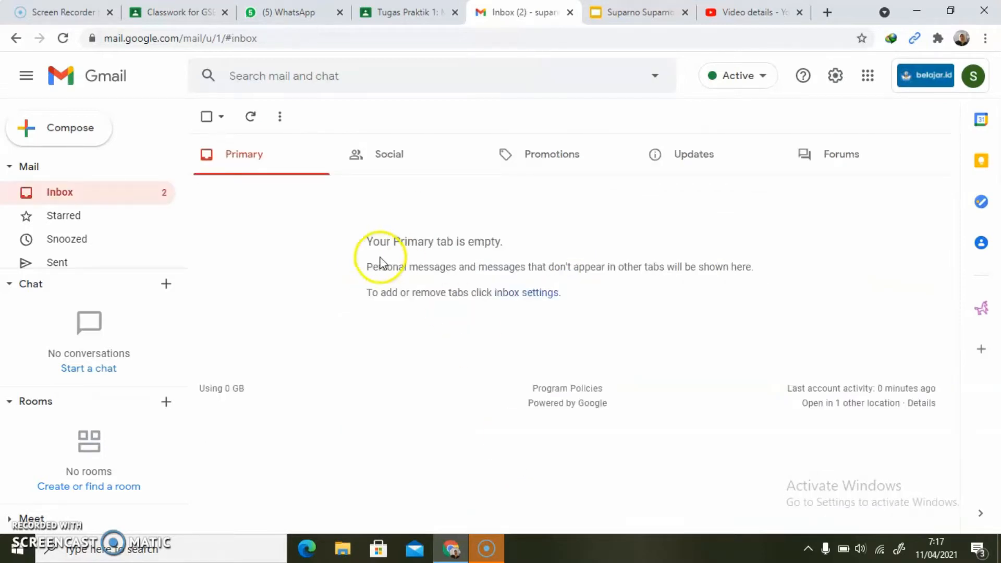
- Check the messages in the Primary, Social, Promotions, Updates and Forums inbox categories, ending on Updates
{"action": "left_click", "coordinate": [250, 155]}
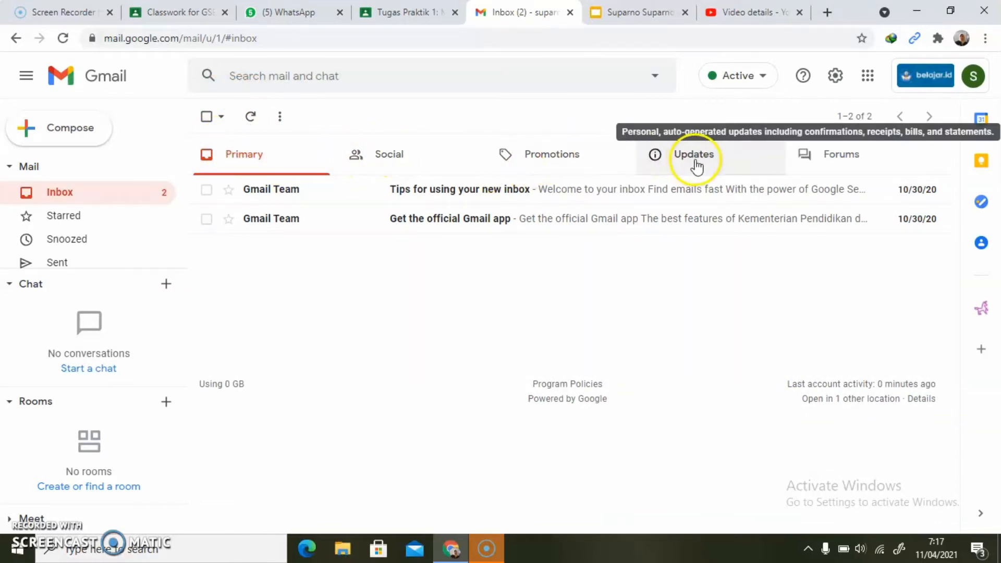
{"action": "left_click", "coordinate": [236, 156]}
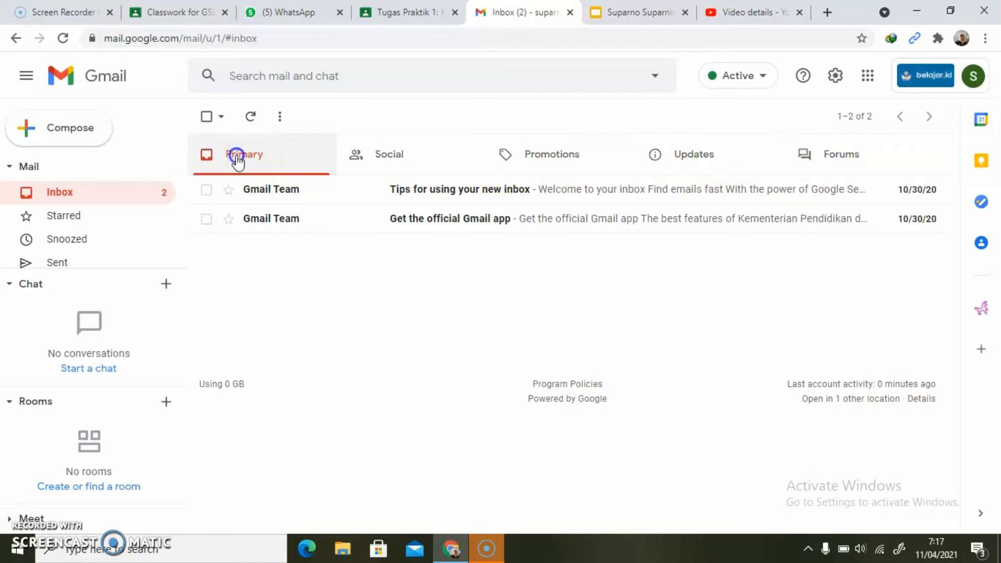
{"action": "left_click", "coordinate": [390, 159]}
{"action": "left_click", "coordinate": [542, 159]}
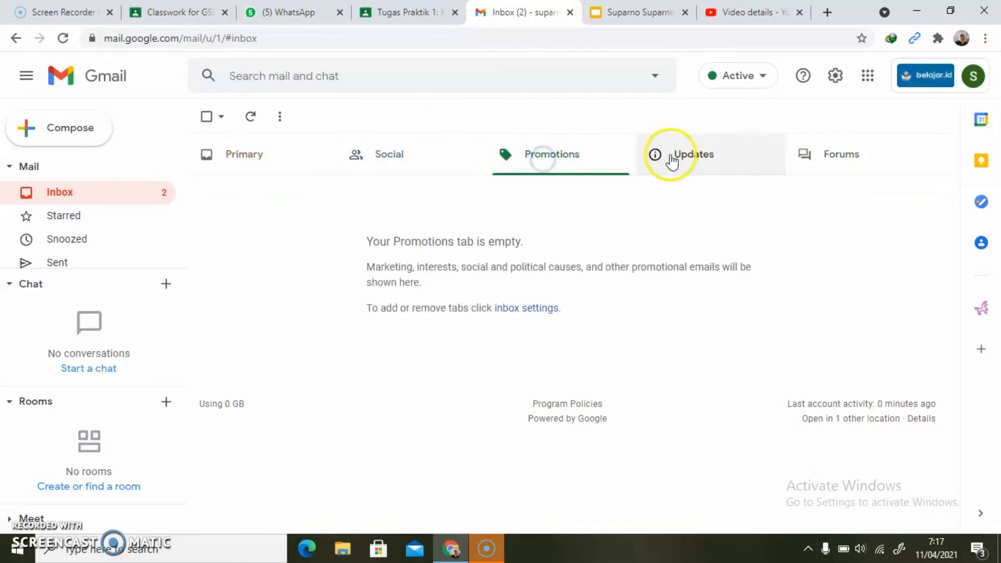
{"action": "left_click", "coordinate": [691, 158]}
{"action": "left_click", "coordinate": [834, 157]}
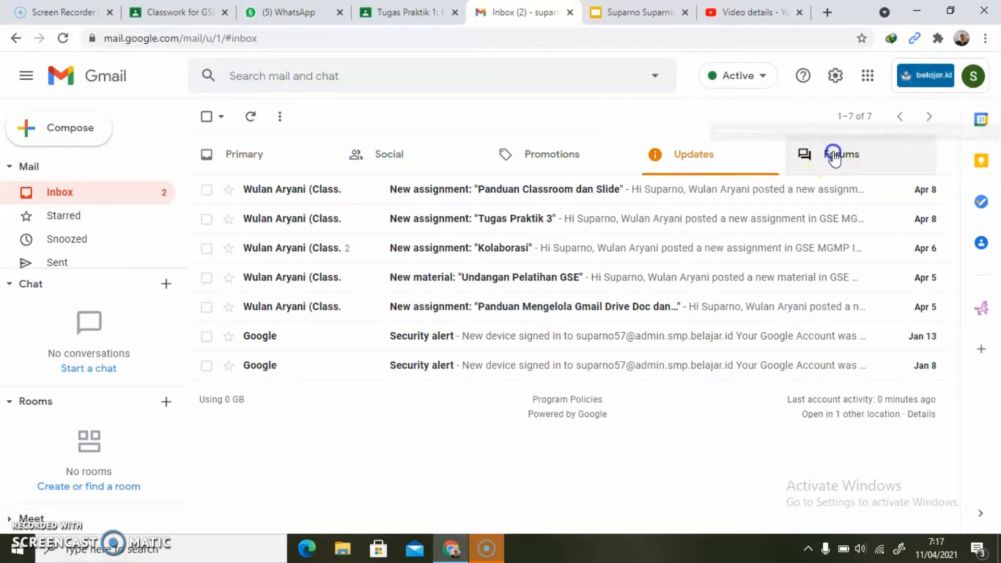
{"action": "left_click", "coordinate": [693, 153]}
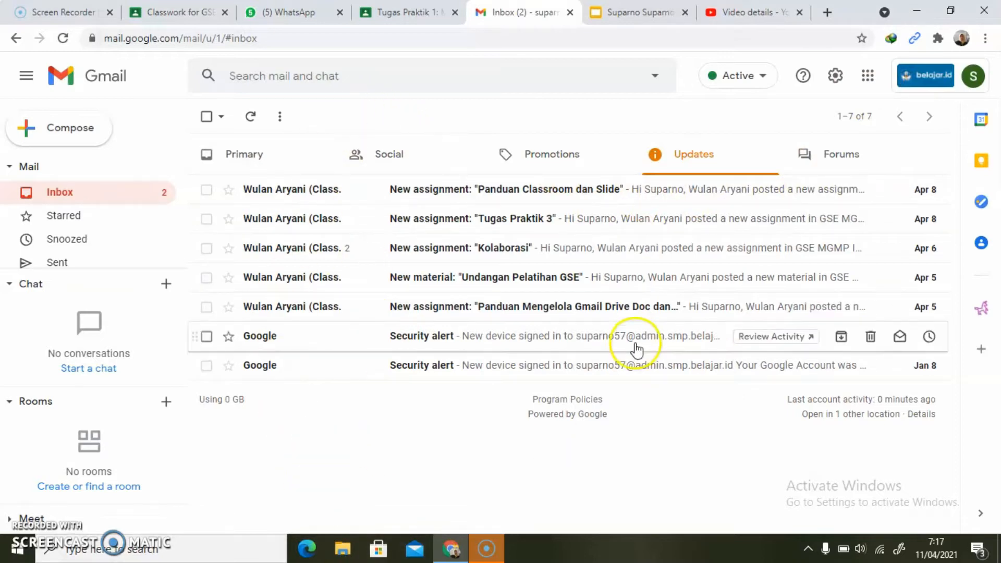
- Set the Gmail background theme to Lake Tahoe and save it
{"action": "left_click", "coordinate": [834, 79]}
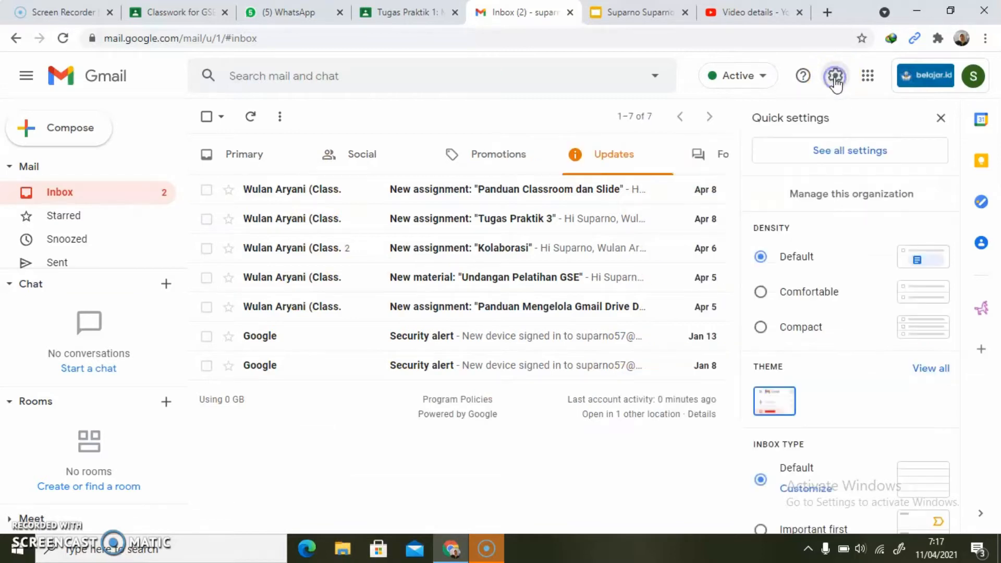
{"action": "left_click", "coordinate": [860, 205]}
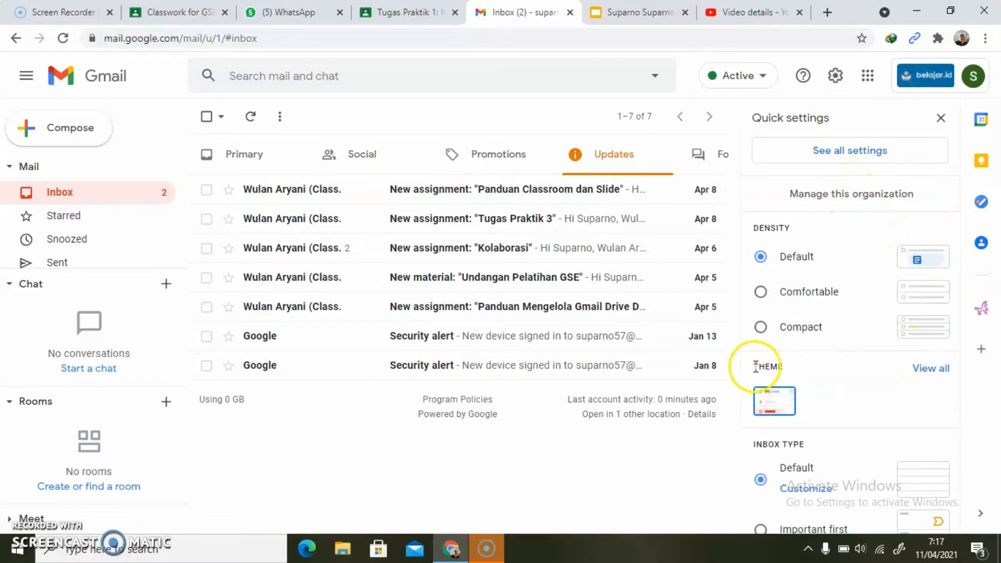
{"action": "left_click", "coordinate": [945, 371]}
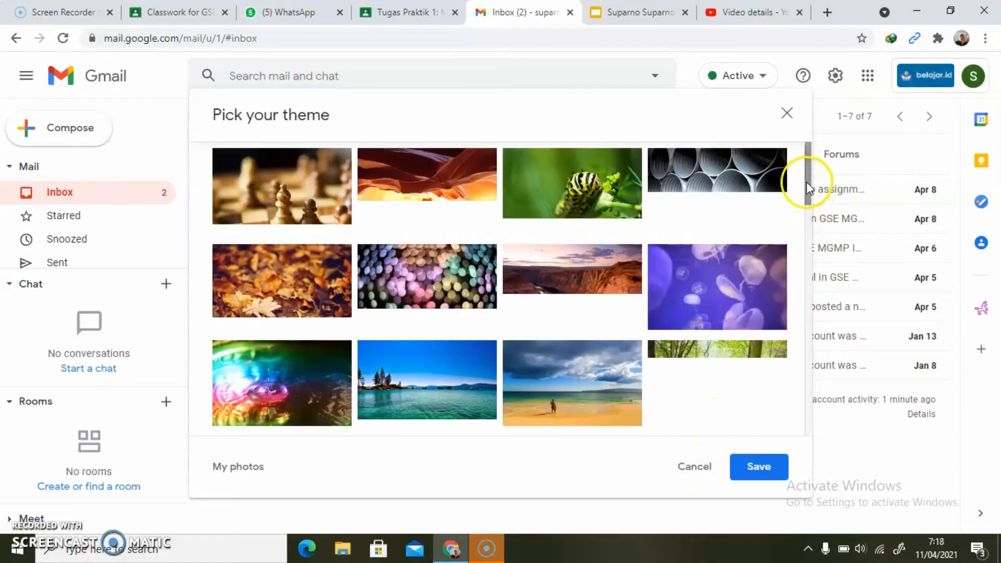
{"action": "mouse_move", "coordinate": [808, 189]}
{"action": "left_mouse_down"}
{"action": "mouse_move", "coordinate": [806, 274]}
{"action": "mouse_move", "coordinate": [802, 185]}
{"action": "left_mouse_up"}
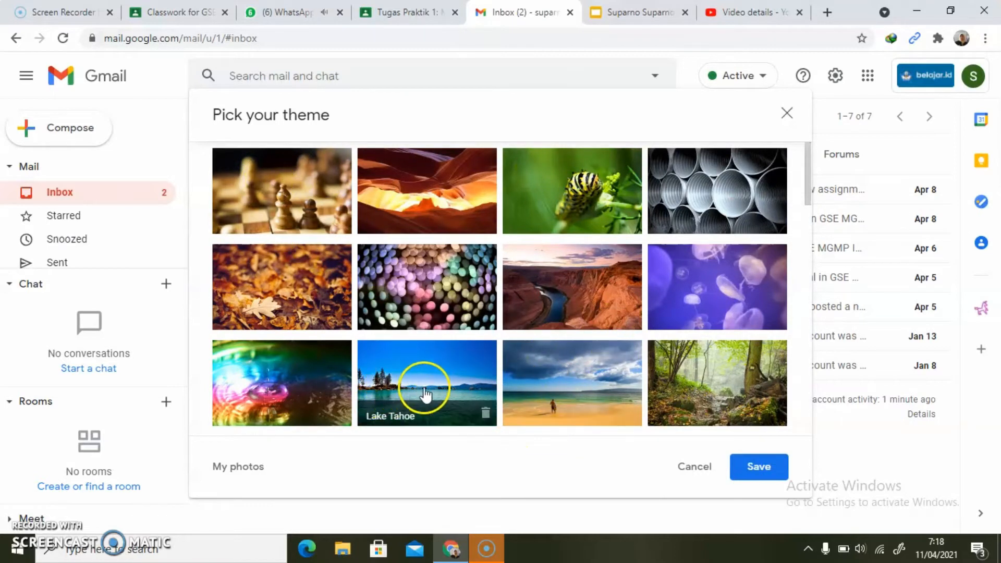
{"action": "left_click", "coordinate": [397, 376]}
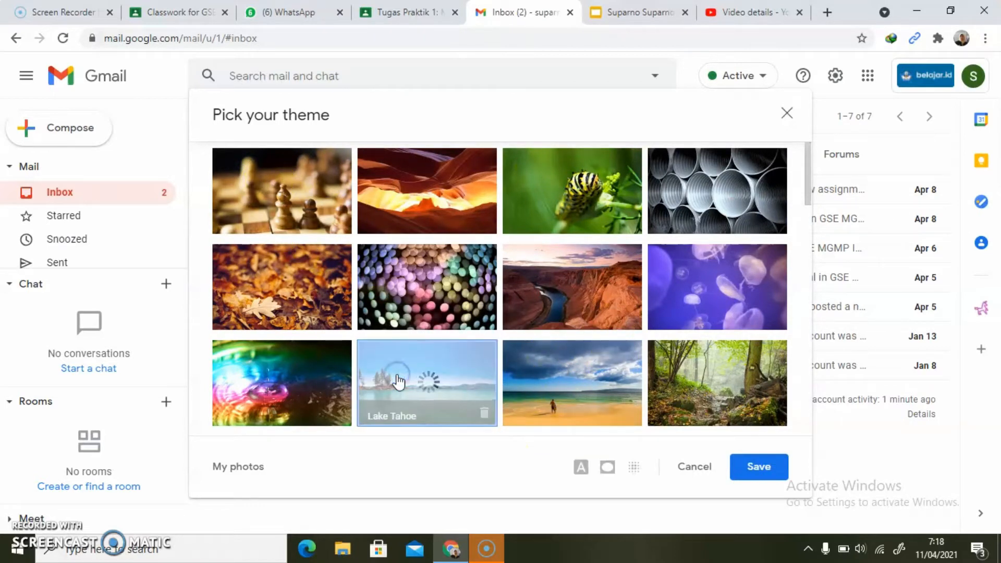
{"action": "left_click", "coordinate": [755, 469]}
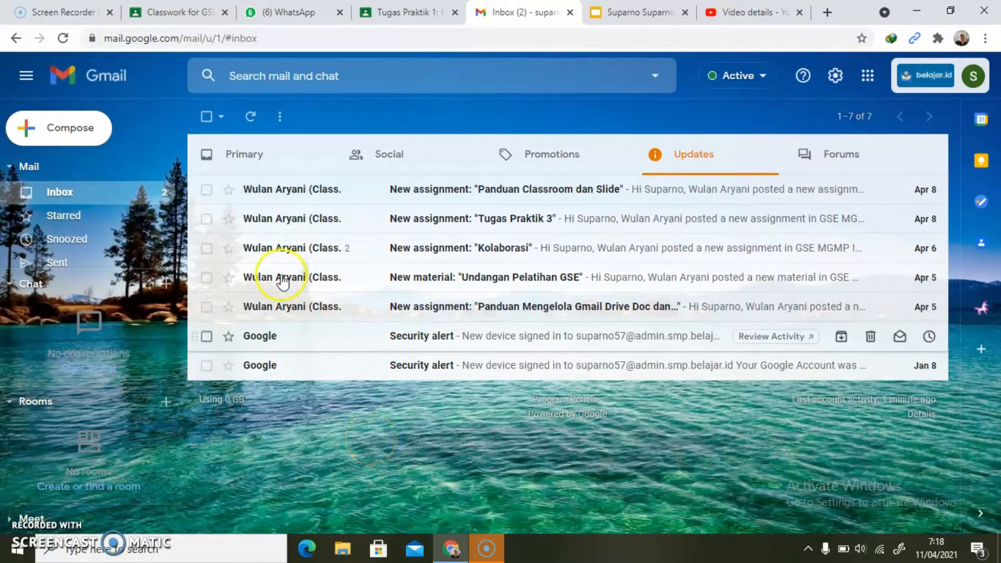
- Star the "Tugas Praktik 3" and "Panduan Classroom dan Slide" assignment messages in the Updates category
{"action": "left_click", "coordinate": [227, 219]}
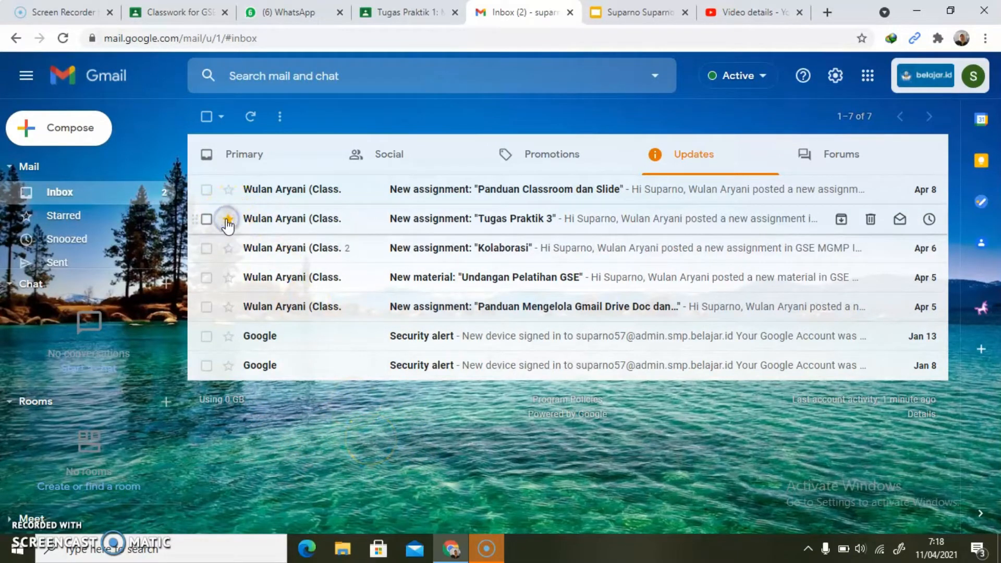
{"action": "left_click", "coordinate": [229, 190]}
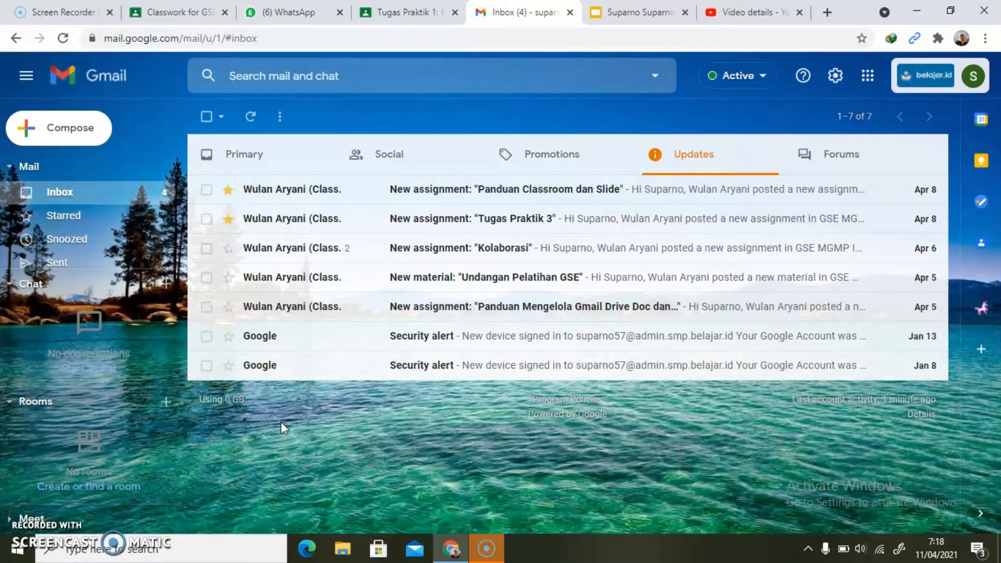
- Switch to the Google Slides file, paste the Gmail inbox screenshot onto slide 3 and position it below the task text
{"action": "left_click", "coordinate": [627, 14]}
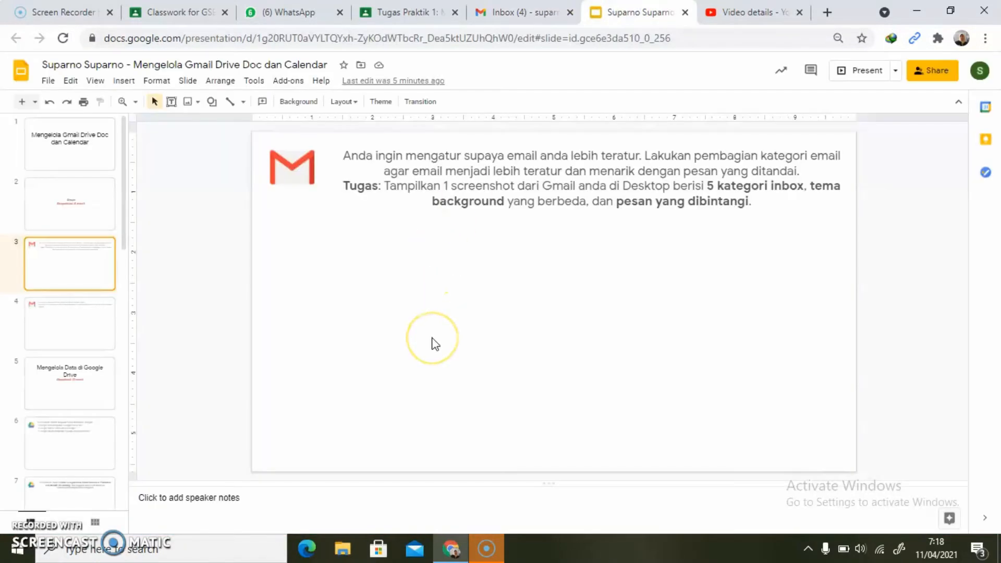
{"action": "key", "text": "ctrl+v"}
{"action": "left_click_drag", "start_coordinate": [402, 297], "coordinate": [516, 303]}
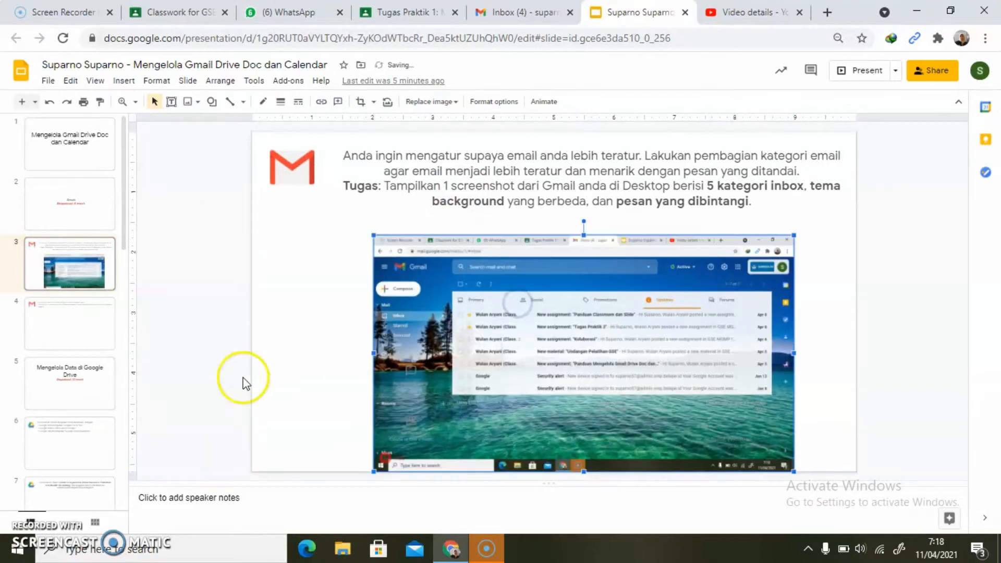
- Read the task on slide 4, switch to Gmail, open the "Panduan Classroom dan Slide" assignment message and translate it
{"action": "left_click", "coordinate": [85, 331]}
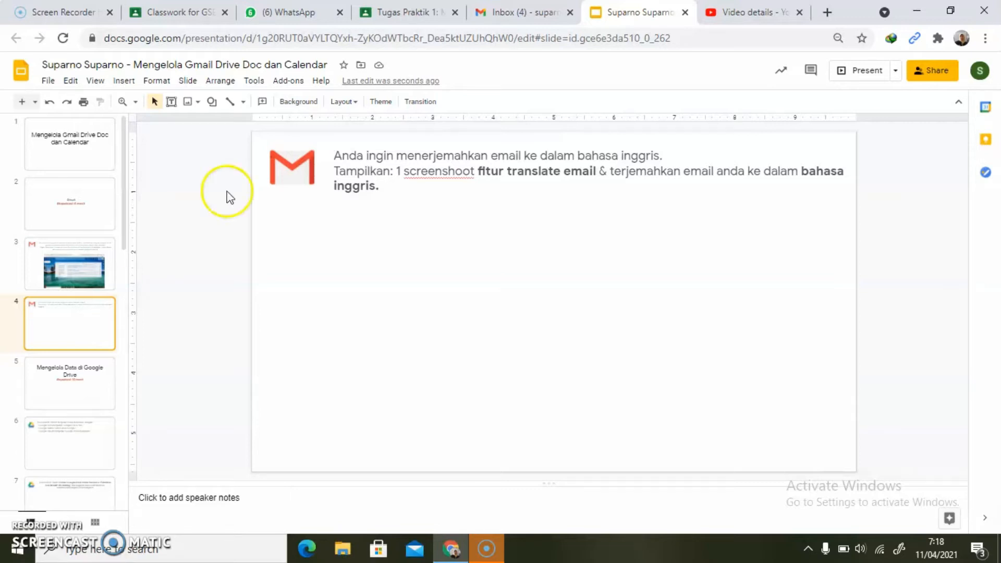
{"action": "left_click", "coordinate": [514, 17]}
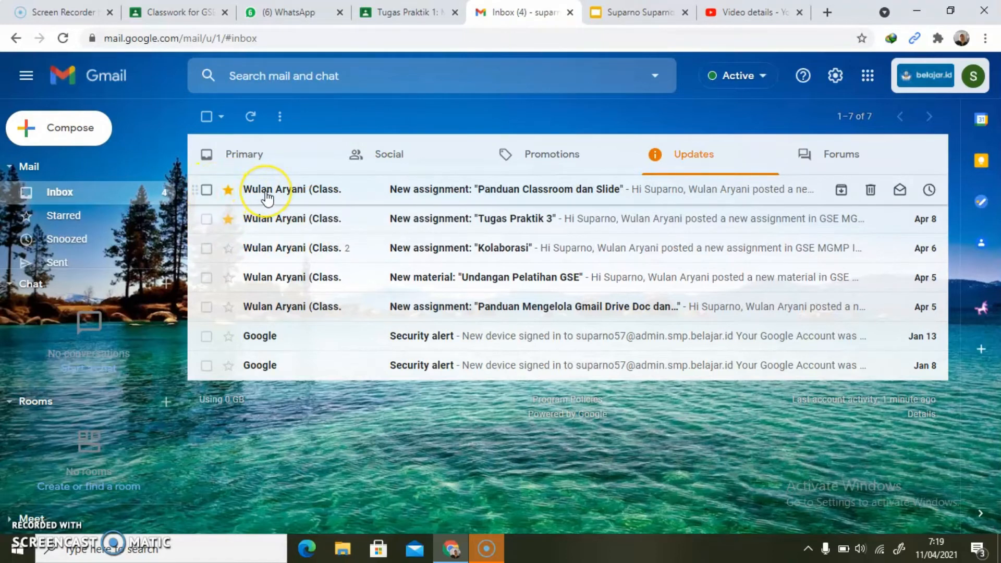
{"action": "mouse_move", "coordinate": [267, 198]}
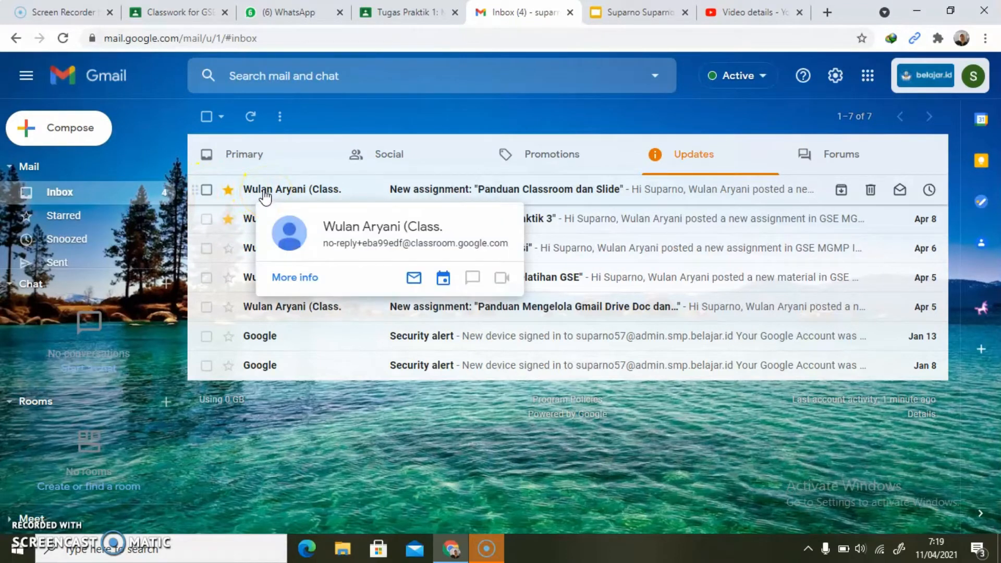
{"action": "left_click", "coordinate": [264, 192]}
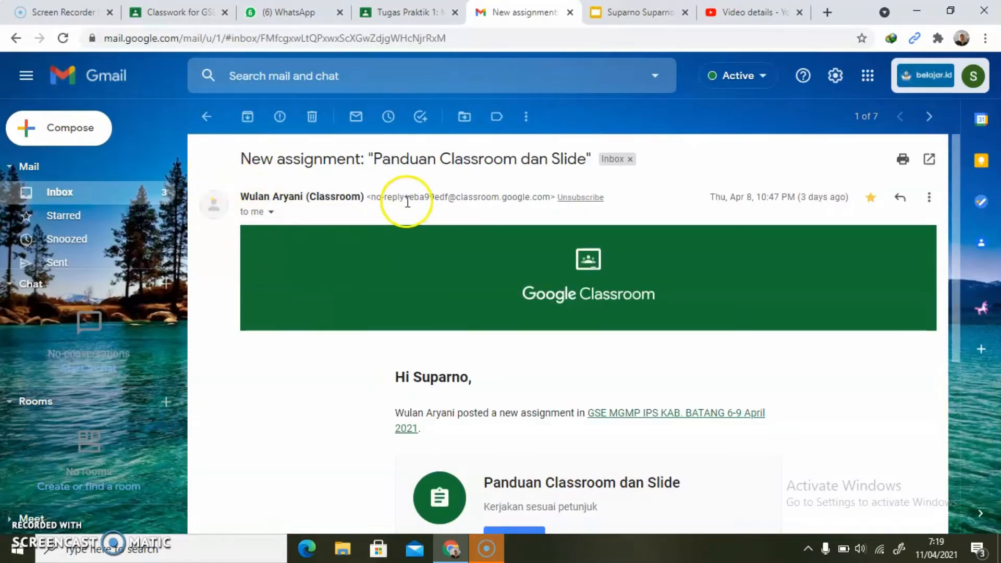
{"action": "left_click", "coordinate": [930, 199]}
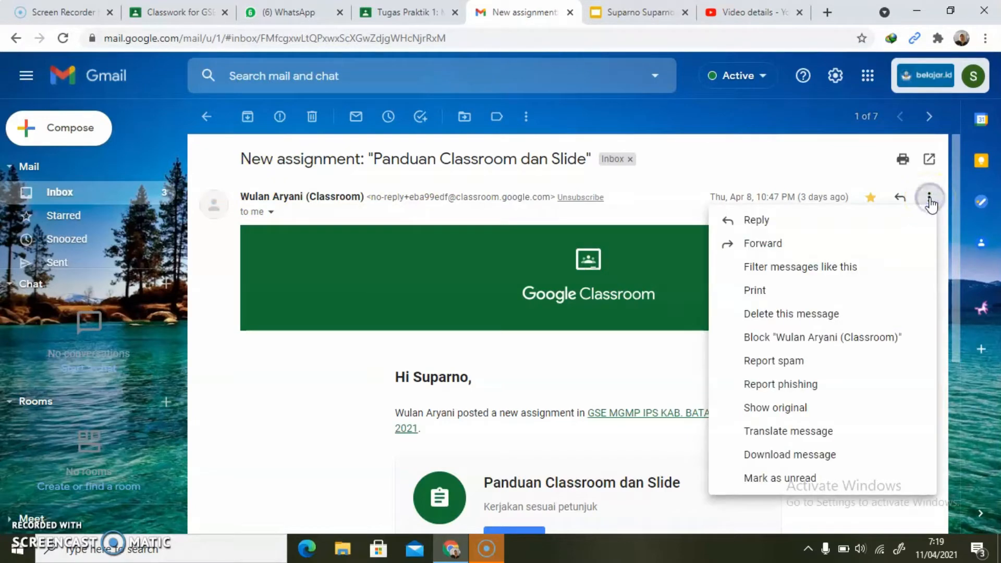
{"action": "left_click", "coordinate": [786, 433]}
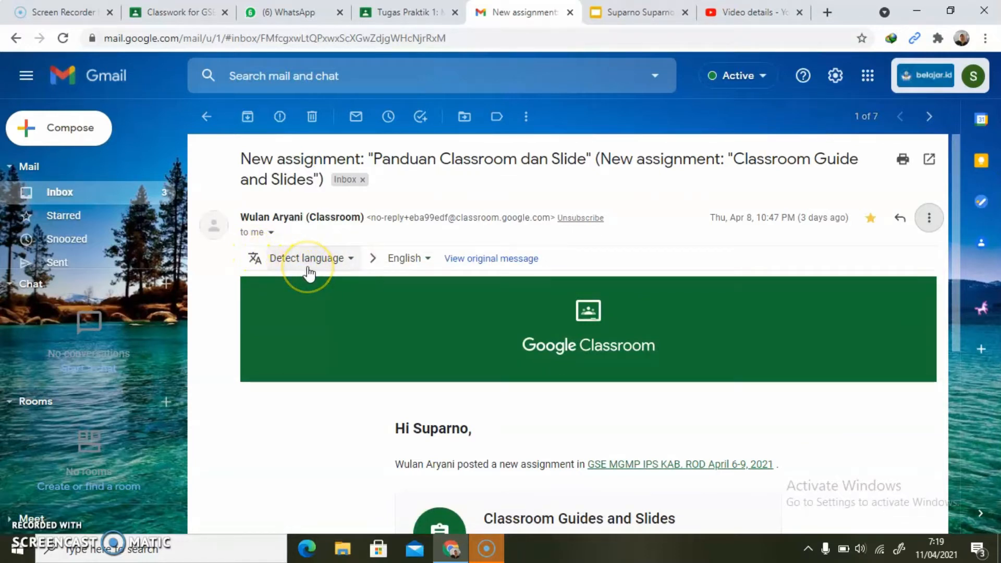
- Set the source language of the message translation to Indonesian
{"action": "left_click", "coordinate": [351, 260]}
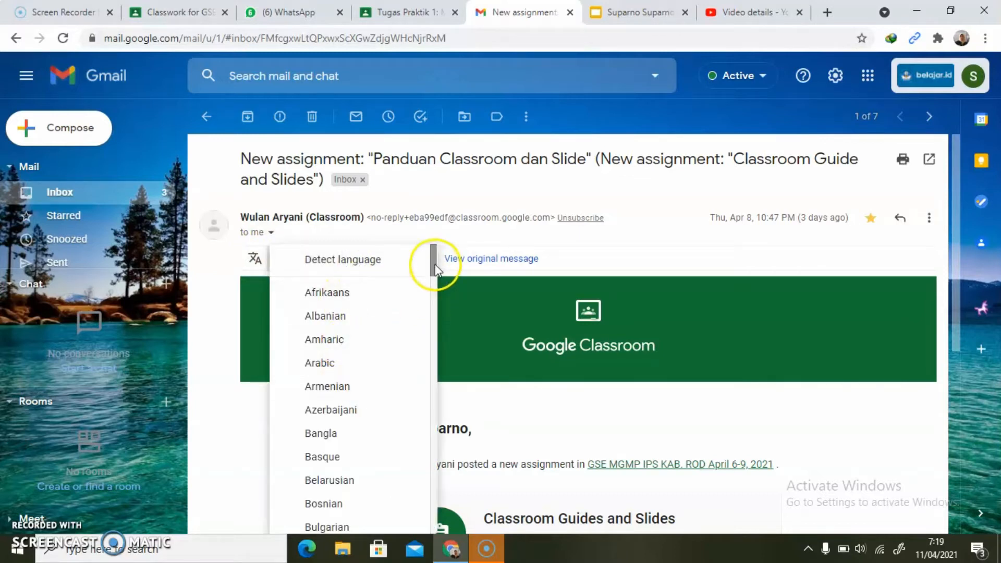
{"action": "left_click_drag", "start_coordinate": [436, 269], "coordinate": [418, 377]}
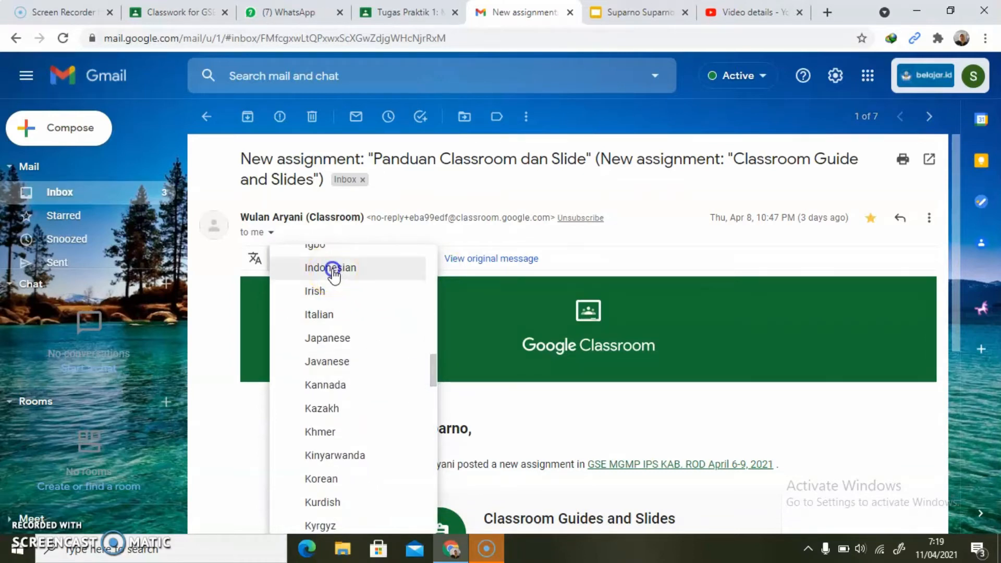
{"action": "left_click", "coordinate": [334, 268]}
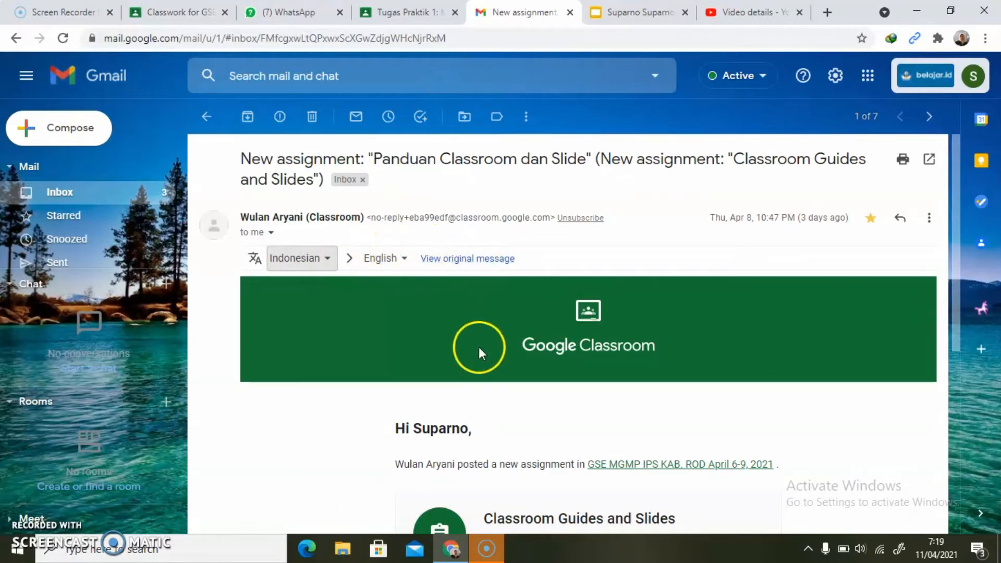
- Set the message translation to go from English to Indonesian
{"action": "left_click", "coordinate": [330, 261]}
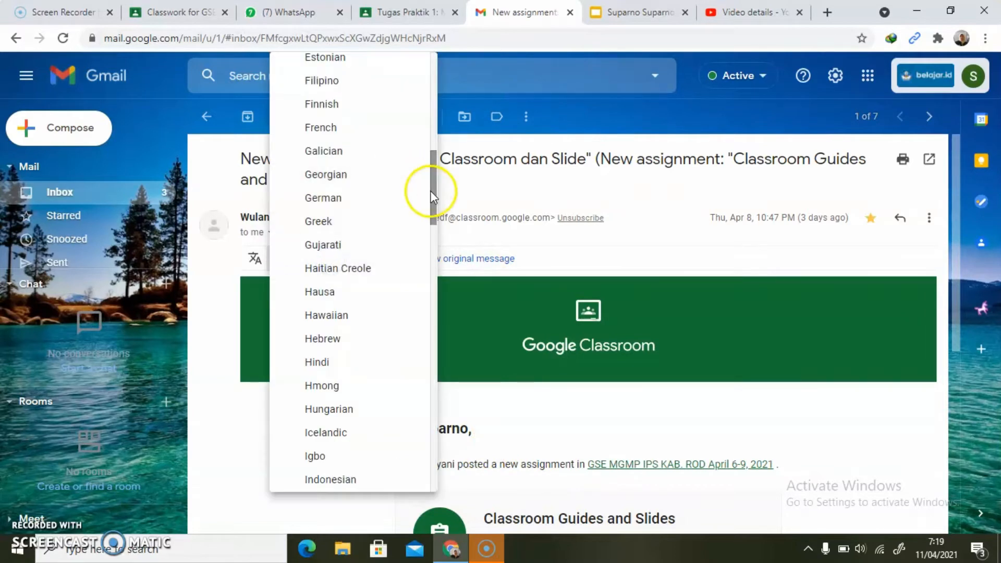
{"action": "left_click_drag", "start_coordinate": [431, 197], "coordinate": [432, 147]}
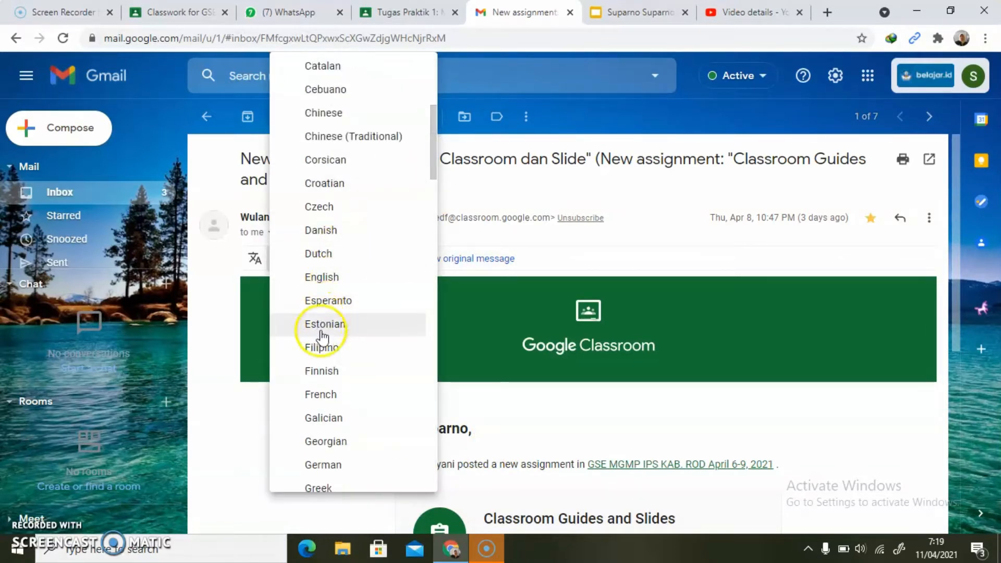
{"action": "left_click", "coordinate": [321, 280]}
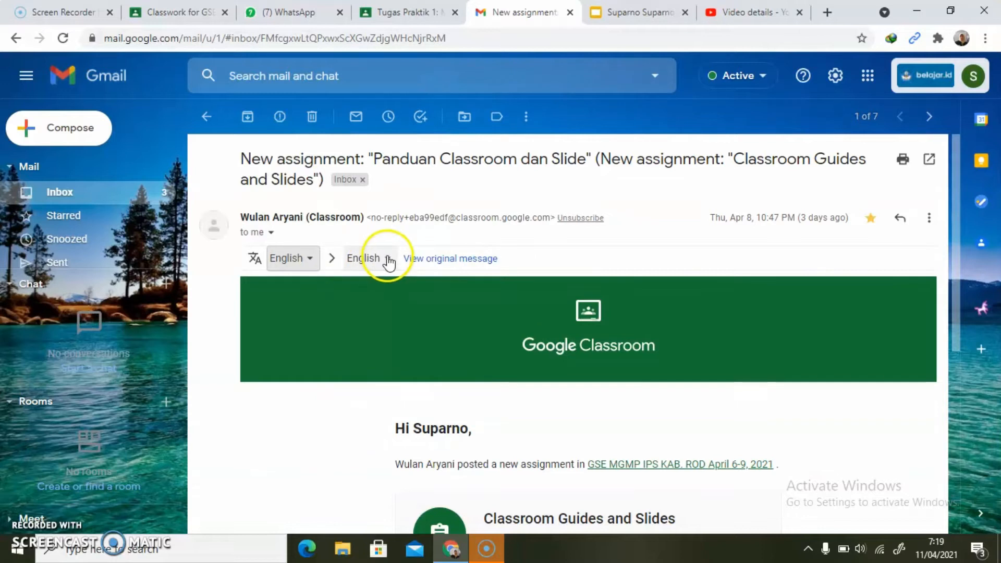
{"action": "left_click", "coordinate": [386, 258]}
{"action": "left_click_drag", "start_coordinate": [520, 123], "coordinate": [516, 205]}
{"action": "left_click", "coordinate": [420, 266]}
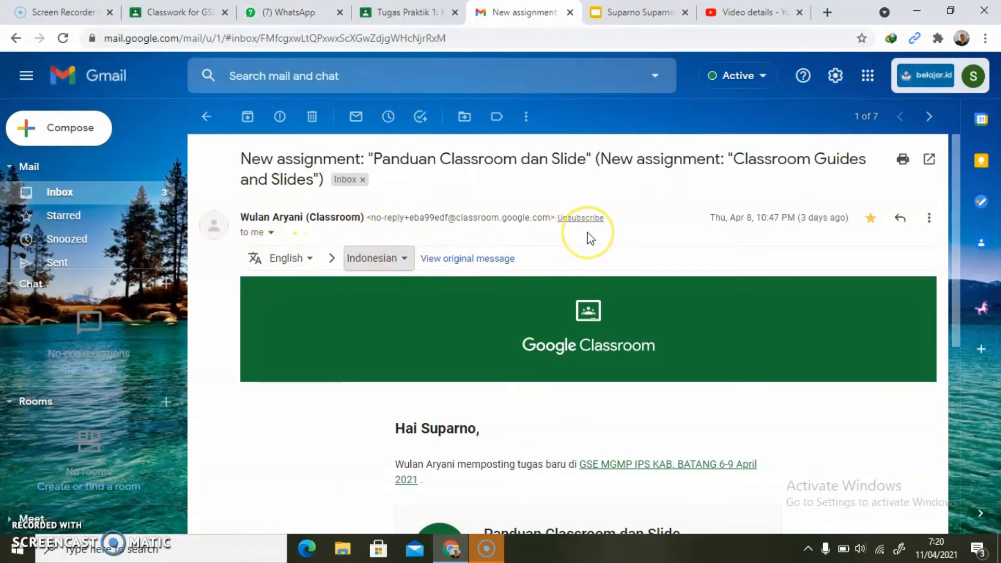
- Switch to the Google Slides file, paste the translated email screenshot onto slide 4 and open slide 5
{"action": "left_click", "coordinate": [659, 13]}
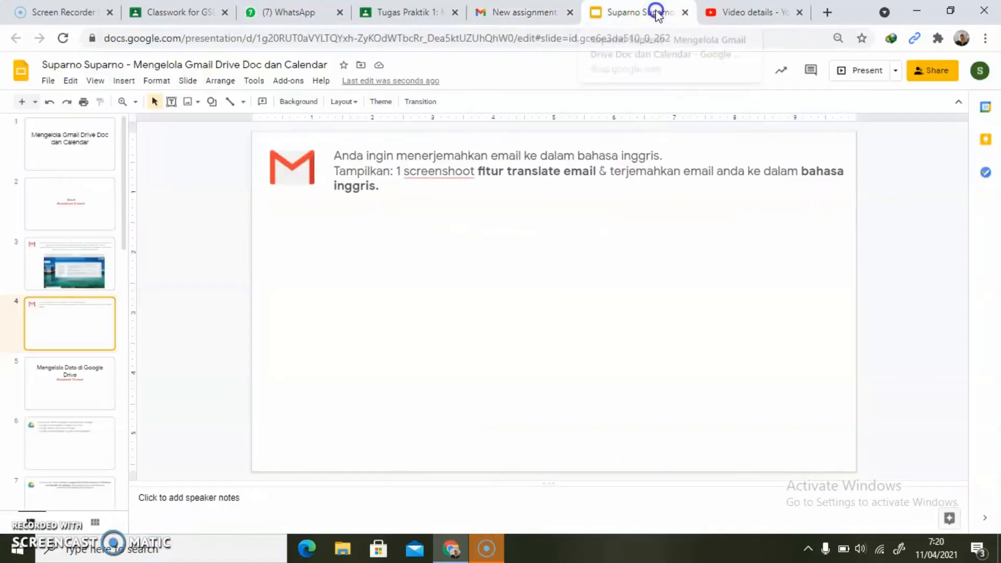
{"action": "key", "text": "ctrl+v"}
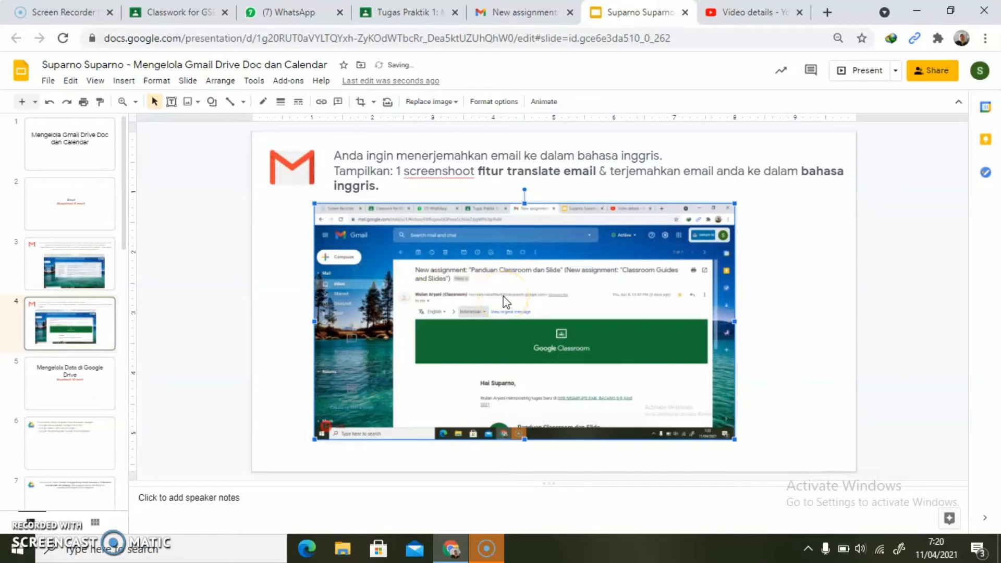
{"action": "left_click", "coordinate": [31, 398]}
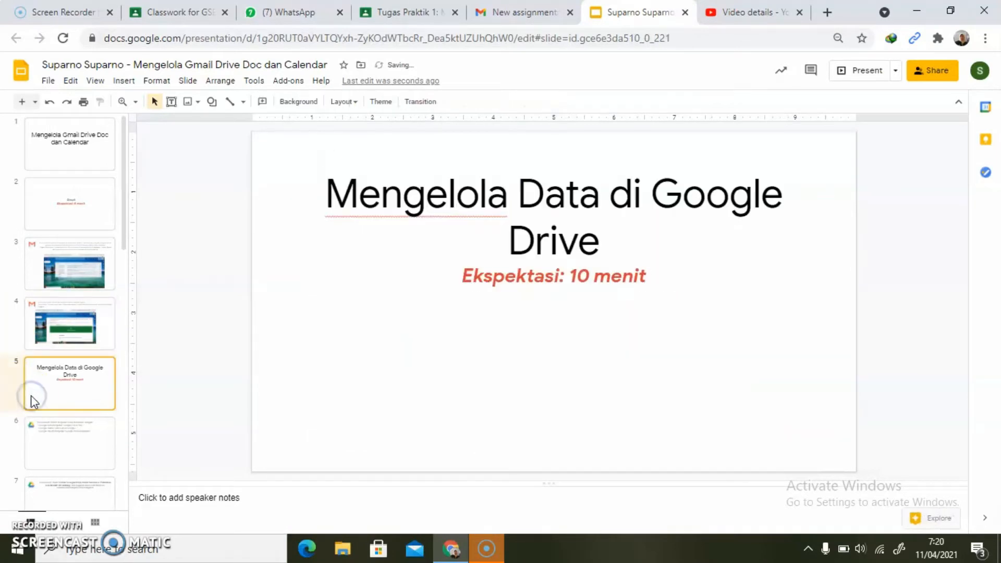
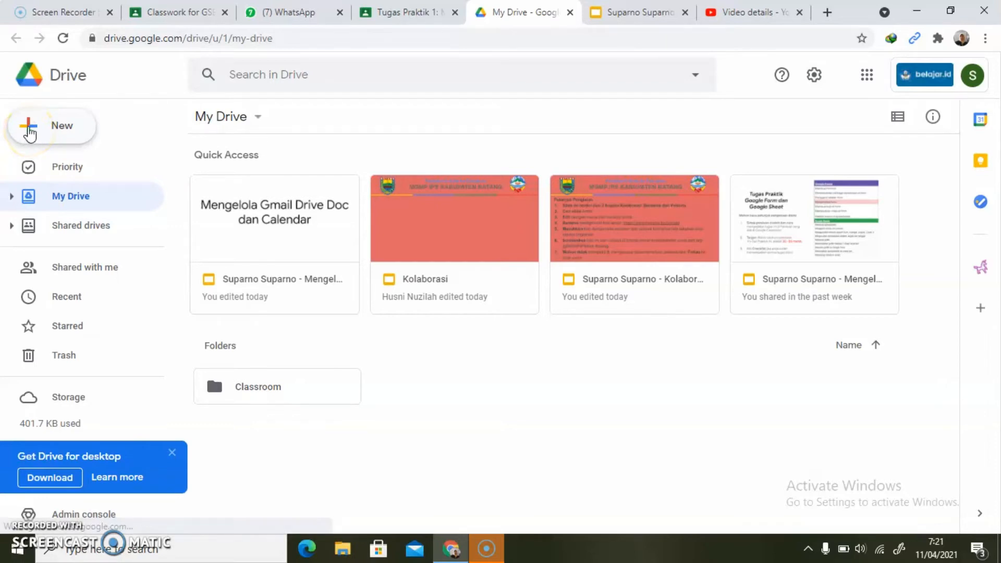
- Create a folder named "Pelatihan GSE MGMP IPS Kab. Batang" in My Drive and open it
{"action": "left_click", "coordinate": [29, 129]}
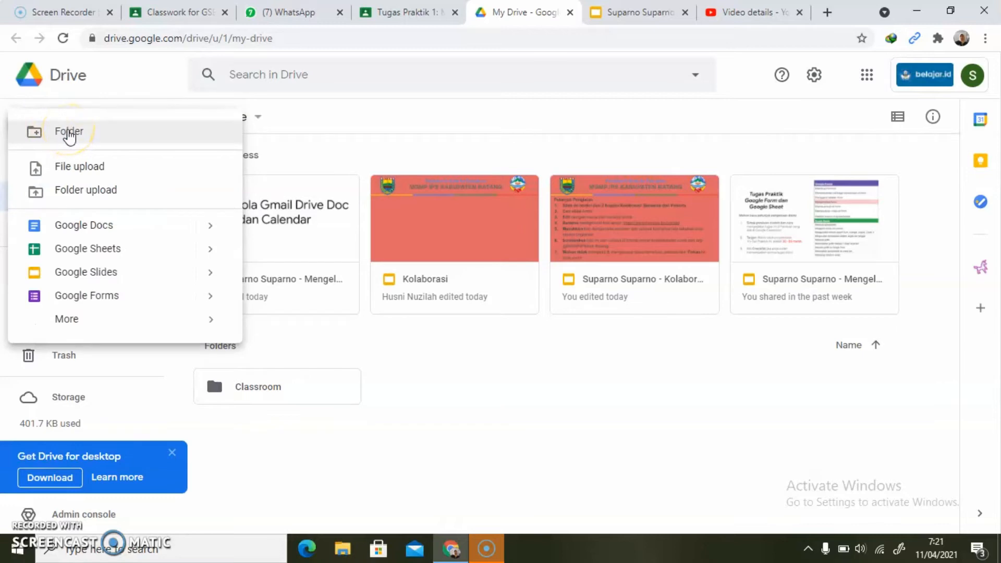
{"action": "left_click", "coordinate": [69, 133]}
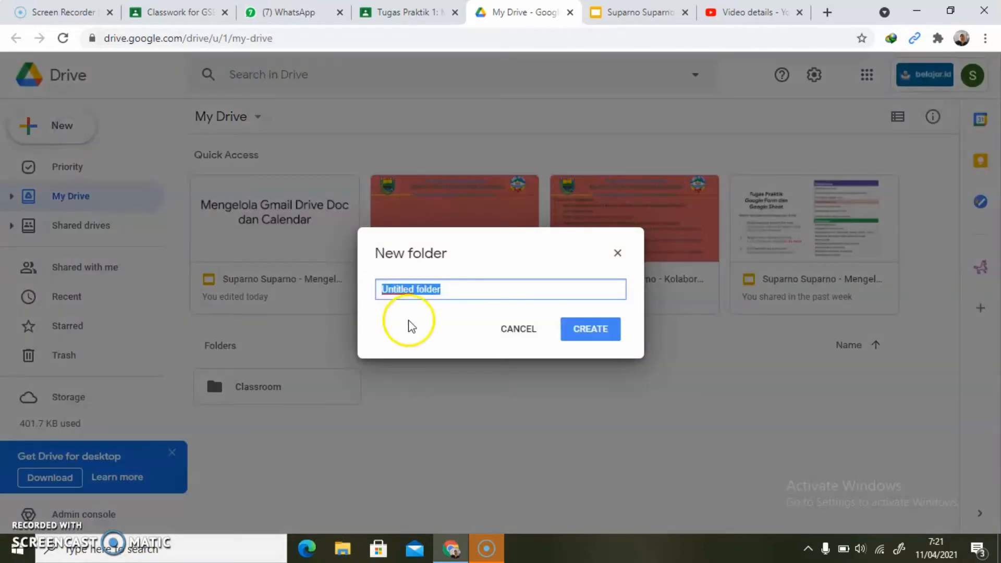
{"action": "type", "text": "Pelatihan GSE MGMP IPS Kab. Batang"}
{"action": "left_click", "coordinate": [498, 300]}
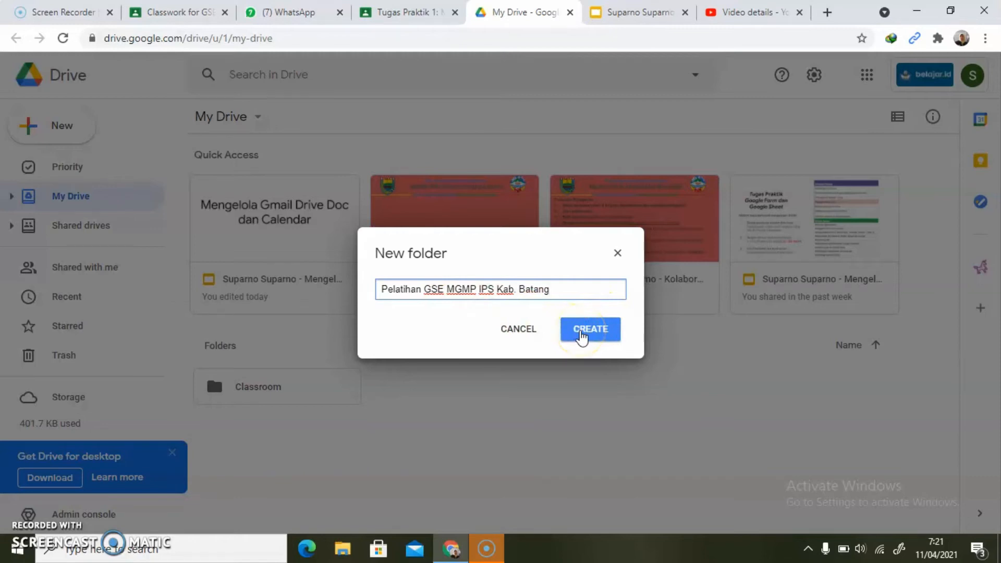
{"action": "left_click", "coordinate": [581, 337]}
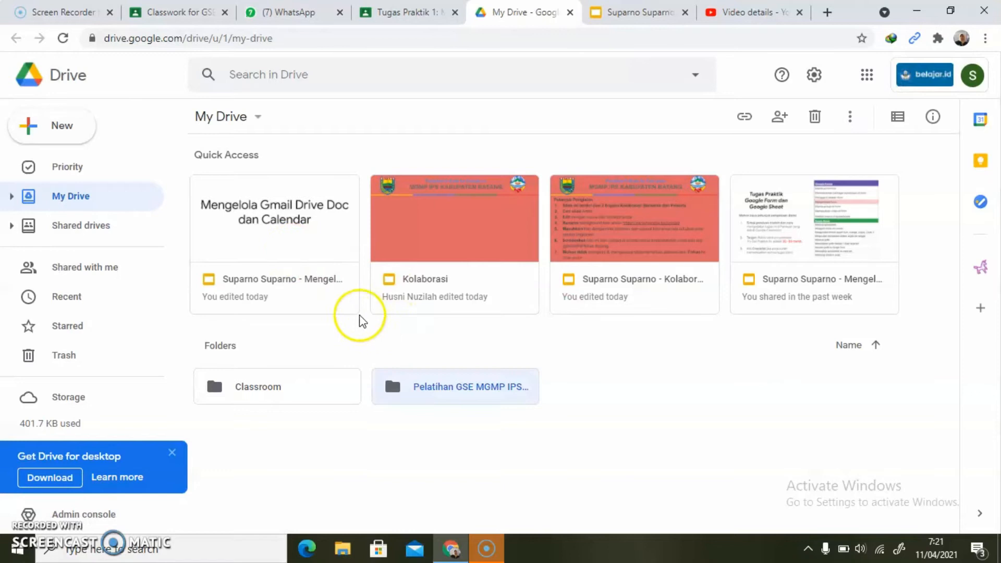
{"action": "double_click", "coordinate": [450, 386]}
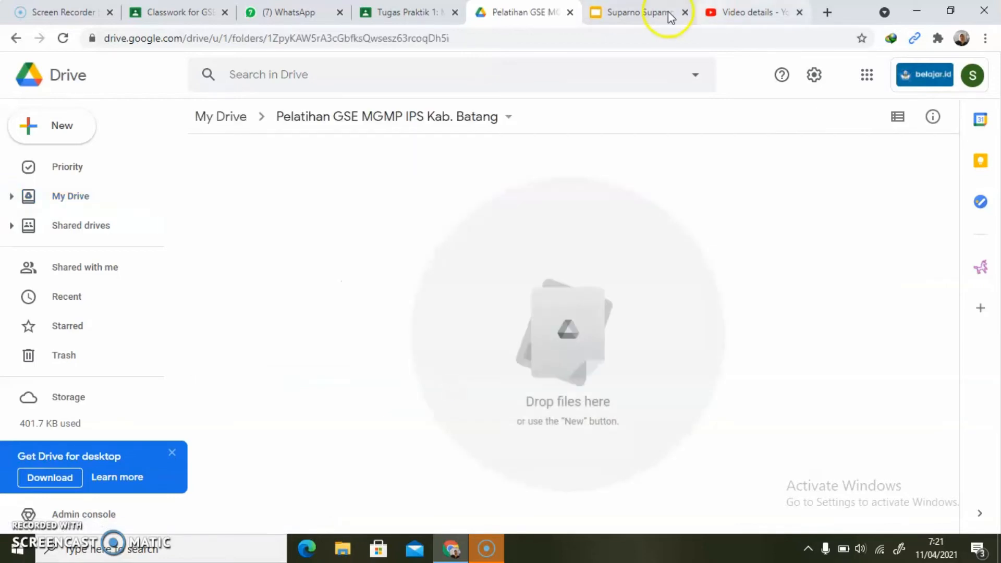
- Switch to the assignment presentation in Google Slides and copy the Docs title "Google Foo & You" from slide 6
{"action": "left_click", "coordinate": [647, 15]}
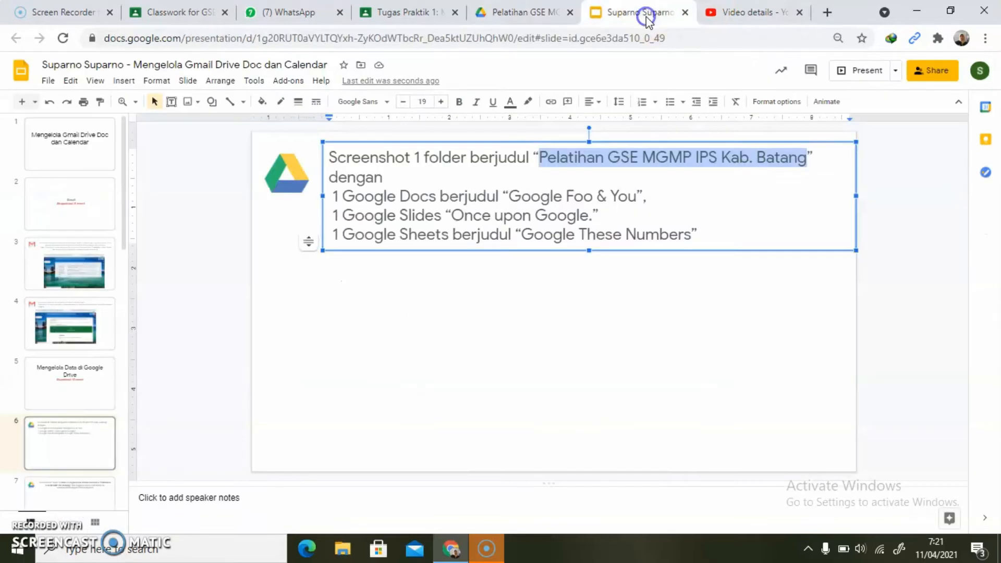
{"action": "left_click", "coordinate": [515, 199]}
{"action": "key", "text": "shift+Right"}
{"action": "key", "text": "shift+Right"}
{"action": "key", "text": "shift+Right"}
{"action": "key", "text": "shift+Right"}
{"action": "key", "text": "shift+Right"}
{"action": "key", "text": "shift+Right"}
{"action": "key", "text": "shift+Right"}
{"action": "key", "text": "shift+Right"}
{"action": "key", "text": "shift+Right"}
{"action": "key", "text": "shift+Right"}
{"action": "key", "text": "shift+Right"}
{"action": "key", "text": "shift+Right"}
{"action": "key", "text": "shift+Right"}
{"action": "key", "text": "shift+Right"}
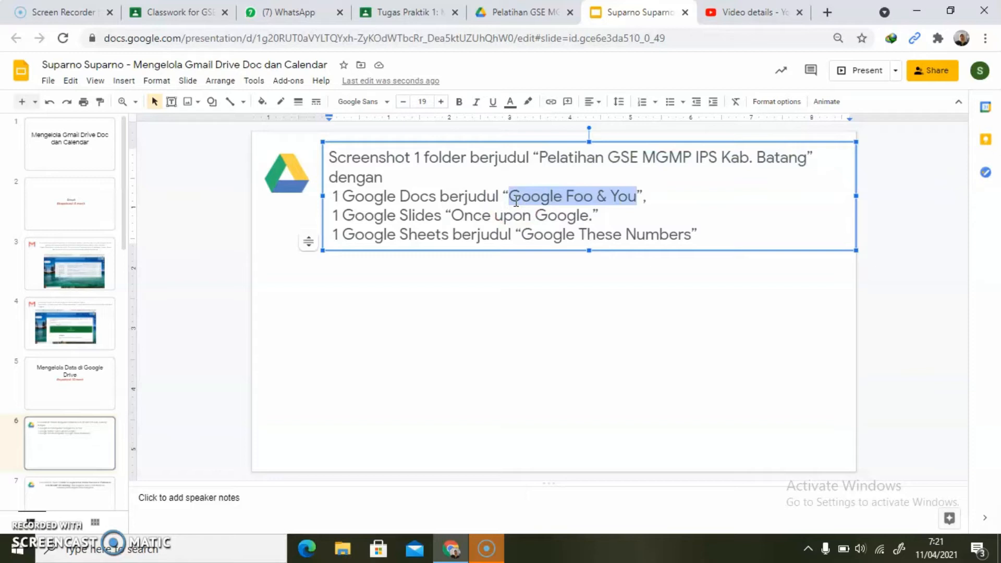
- Switch to Google Drive, dismiss the desktop app offer and create a blank Google Docs document in the Pelatihan GSE folder
{"action": "left_click", "coordinate": [513, 12]}
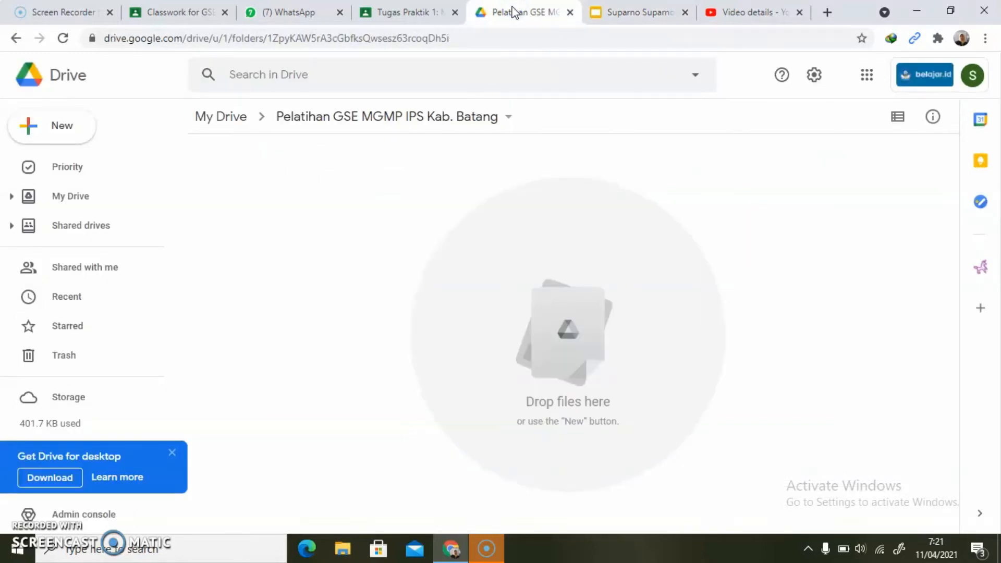
{"action": "left_click", "coordinate": [175, 452]}
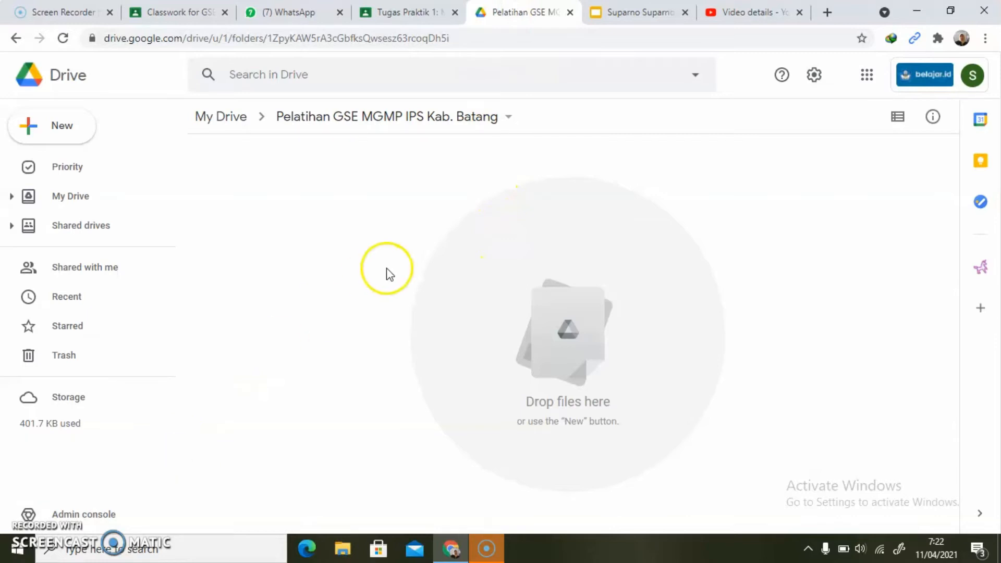
{"action": "left_click", "coordinate": [34, 132]}
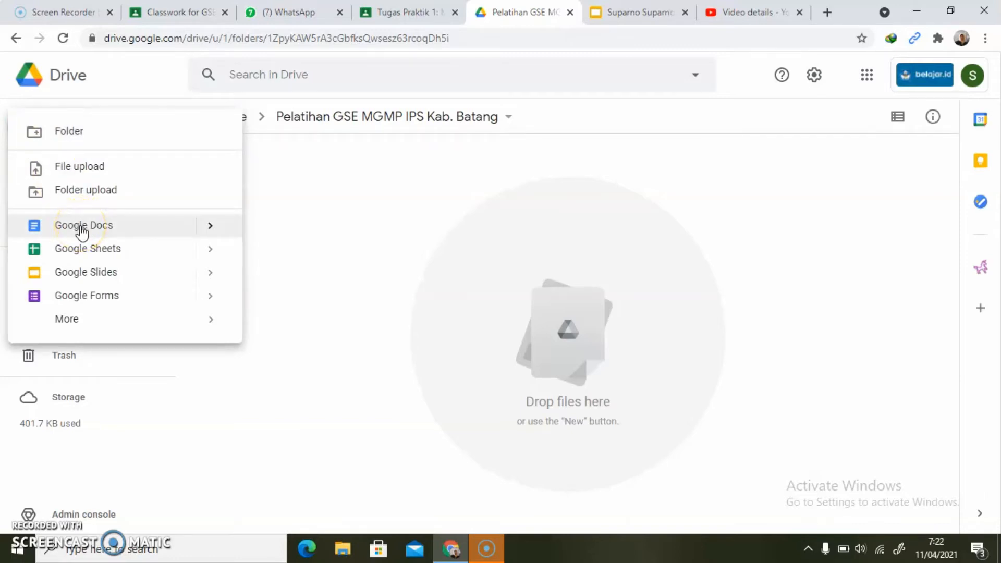
{"action": "left_click", "coordinate": [208, 225]}
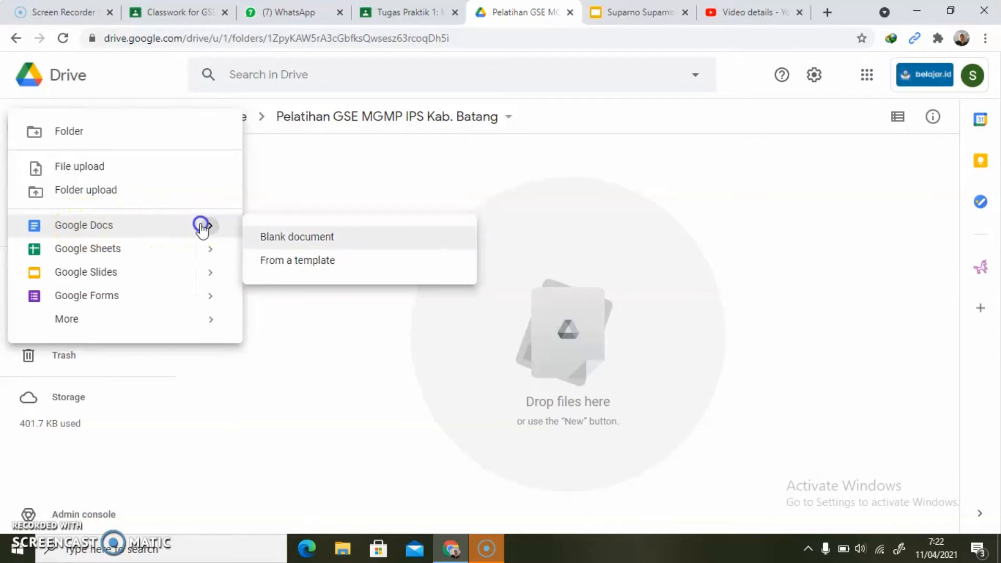
{"action": "left_click", "coordinate": [286, 239]}
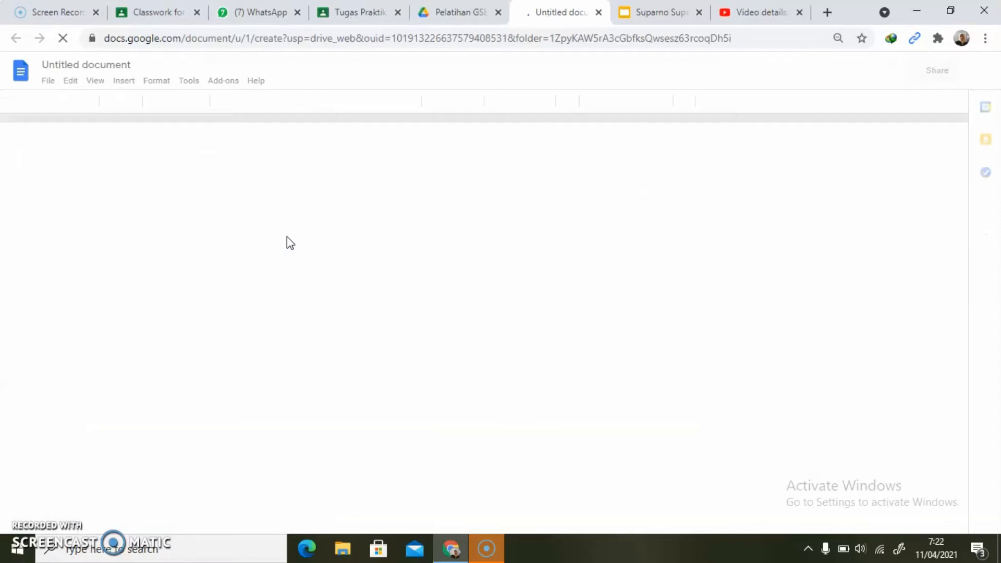
- Rename the new document "Google Foo & You" and return to the folder in Google Drive
{"action": "left_click", "coordinate": [123, 67]}
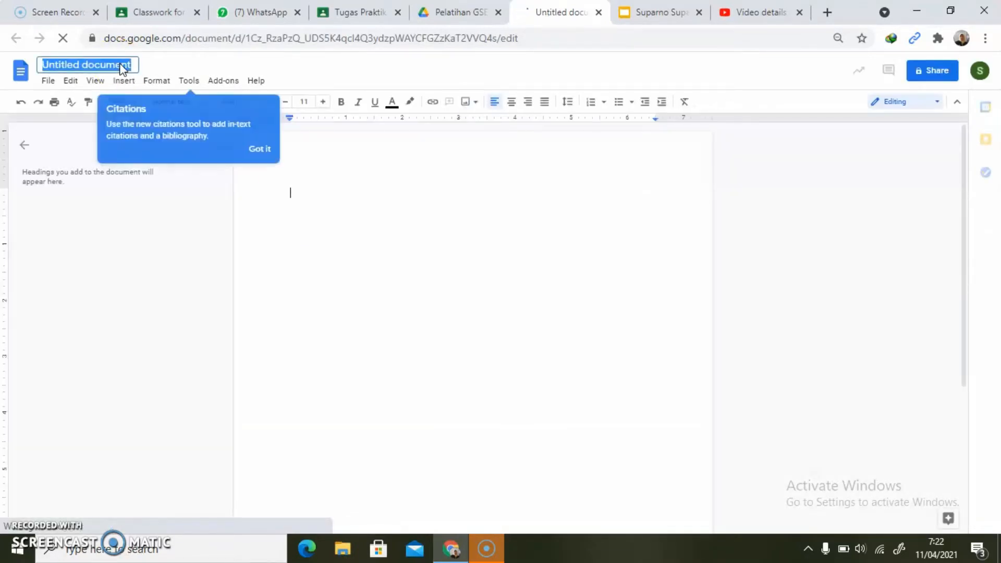
{"action": "type", "text": "Google Foo & You"}
{"action": "left_click", "coordinate": [332, 312]}
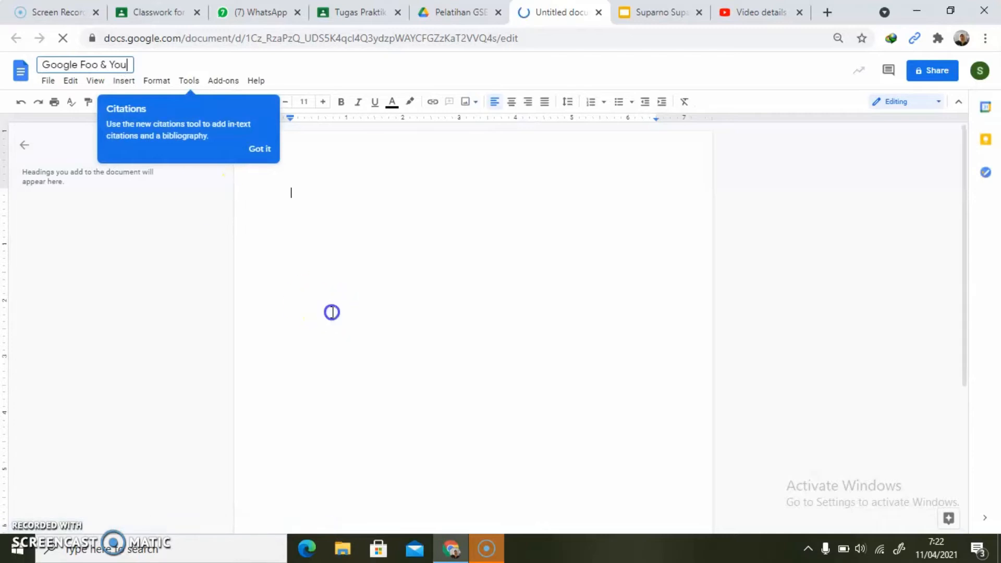
{"action": "left_click", "coordinate": [455, 18]}
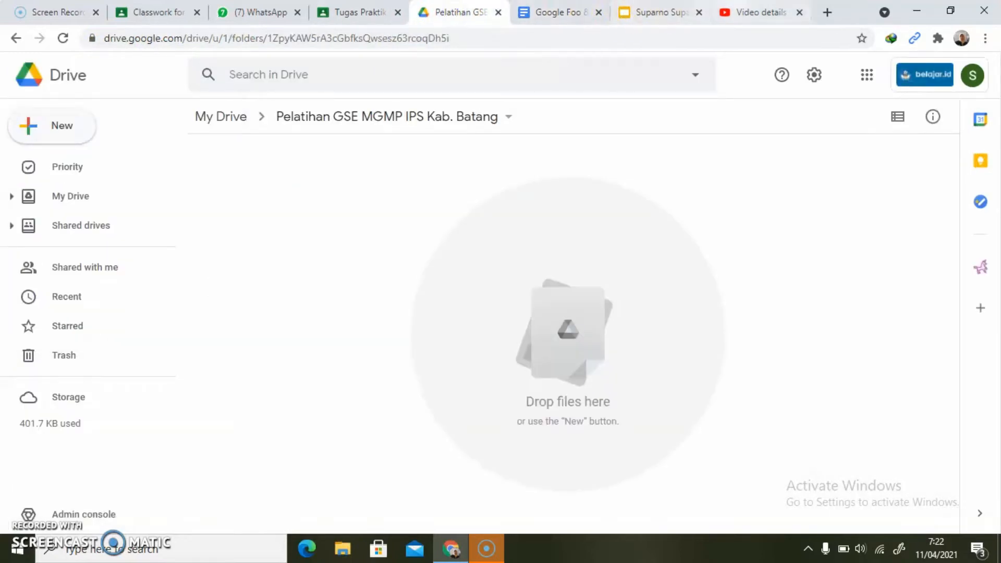
- Switch to the assignment presentation in Google Slides and copy the Slides title "Once upon Google" from slide 6
{"action": "left_click", "coordinate": [662, 16]}
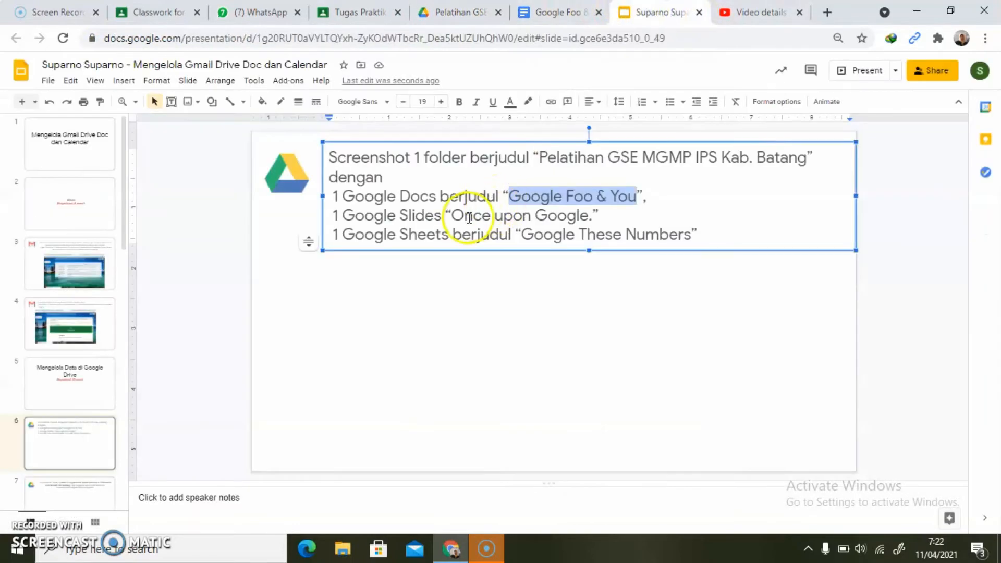
{"action": "left_click", "coordinate": [462, 219]}
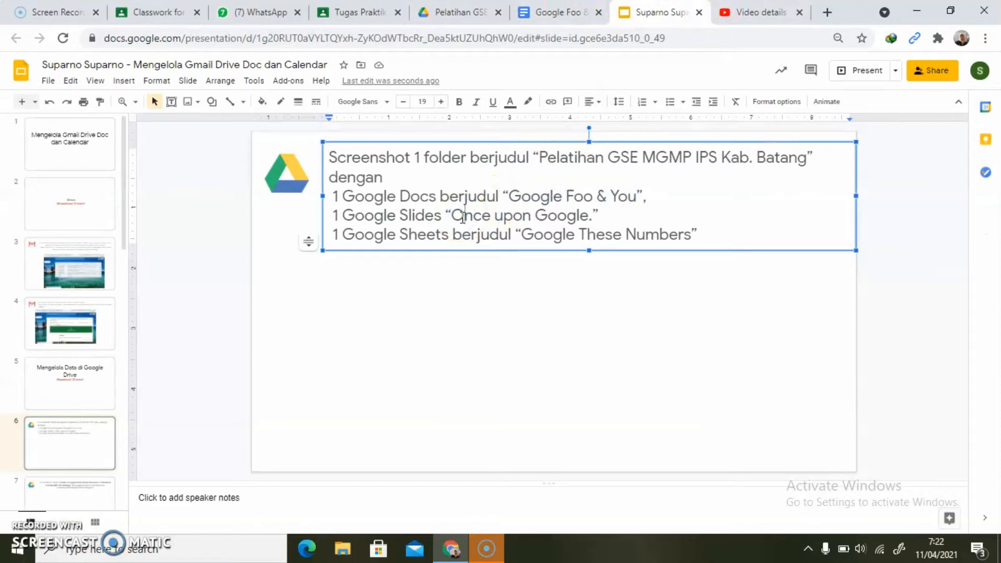
{"action": "key", "text": "shift+Right"}
{"action": "key", "text": "shift+Right"}
{"action": "key", "text": "shift+Right"}
{"action": "key", "text": "shift+Right"}
{"action": "key", "text": "shift+Right"}
{"action": "key", "text": "shift+Right"}
{"action": "key", "text": "shift+Right"}
{"action": "key", "text": "shift+Right"}
{"action": "key", "text": "shift+Right"}
{"action": "key", "text": "shift+Right"}
{"action": "key", "text": "shift+Right"}
{"action": "key", "text": "shift+Right"}
{"action": "key", "text": "shift+Right"}
{"action": "key", "text": "shift+Right"}
{"action": "key", "text": "shift+Right"}
{"action": "key", "text": "ctrl+c"}
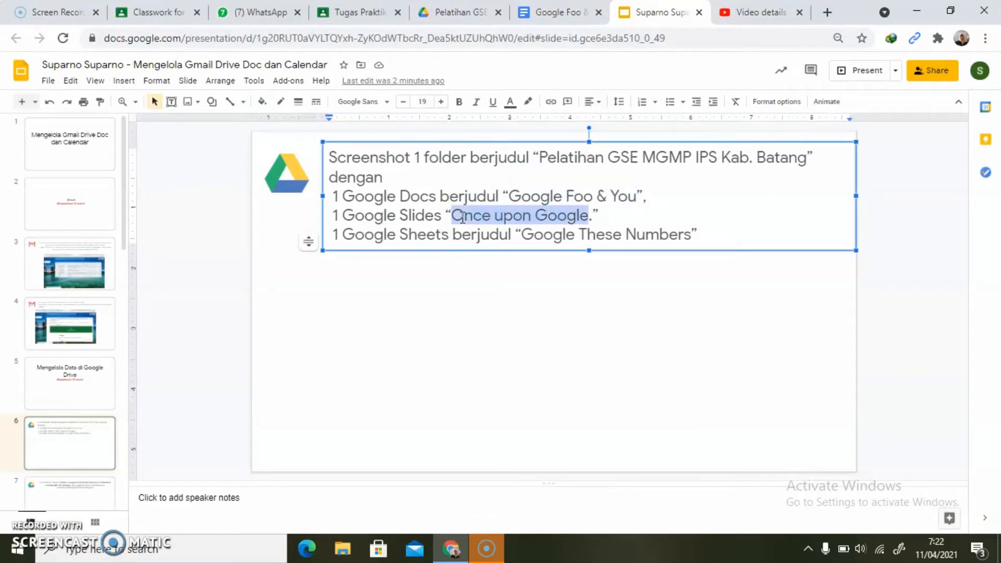
- Switch to Google Drive and create a blank Google Slides presentation in the Pelatihan GSE folder
{"action": "left_click", "coordinate": [441, 11]}
{"action": "left_click", "coordinate": [34, 124]}
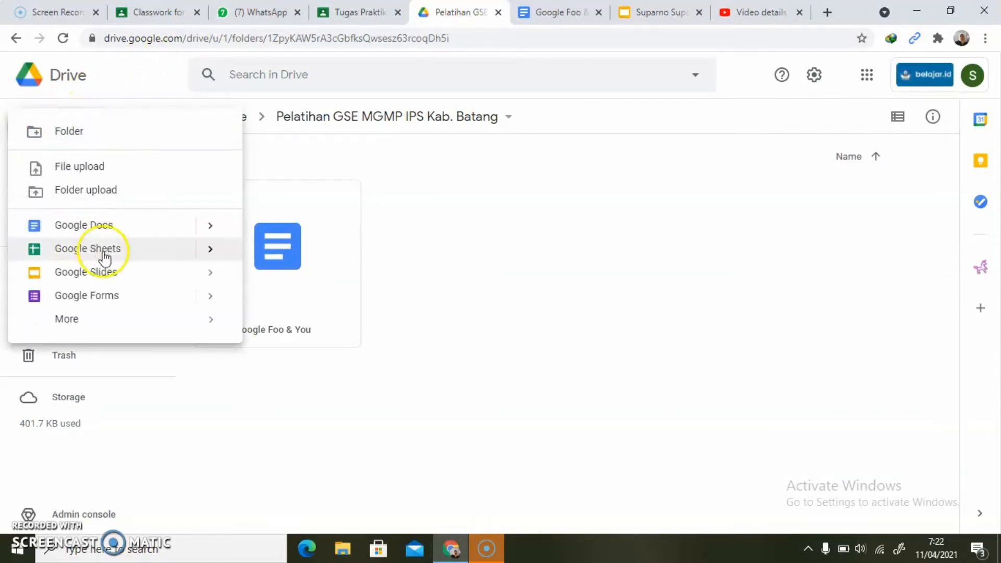
{"action": "left_click", "coordinate": [210, 273]}
{"action": "left_click", "coordinate": [280, 292]}
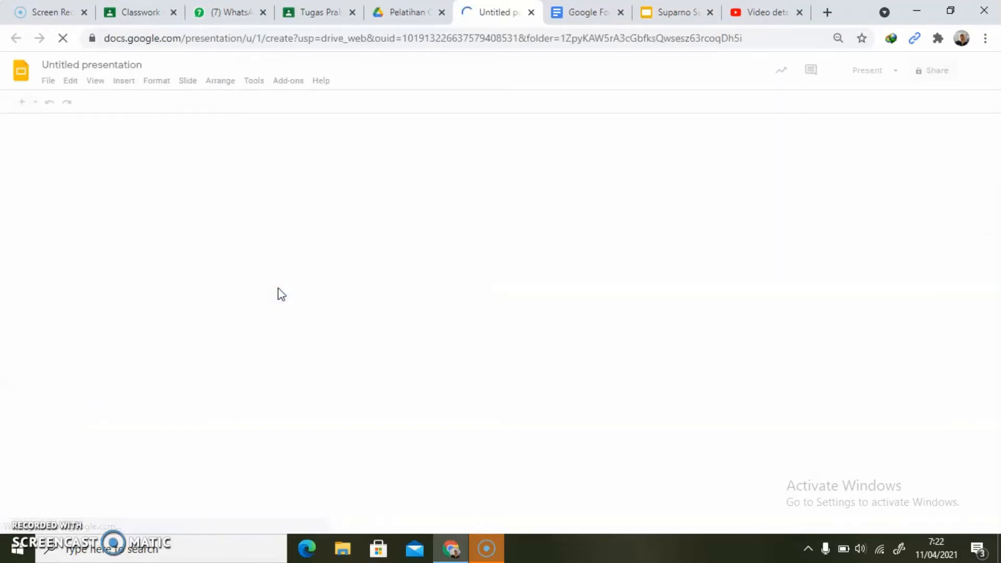
- Rename the new presentation "Once upon Google" and dismiss the autofit text tip
{"action": "left_click", "coordinate": [105, 64]}
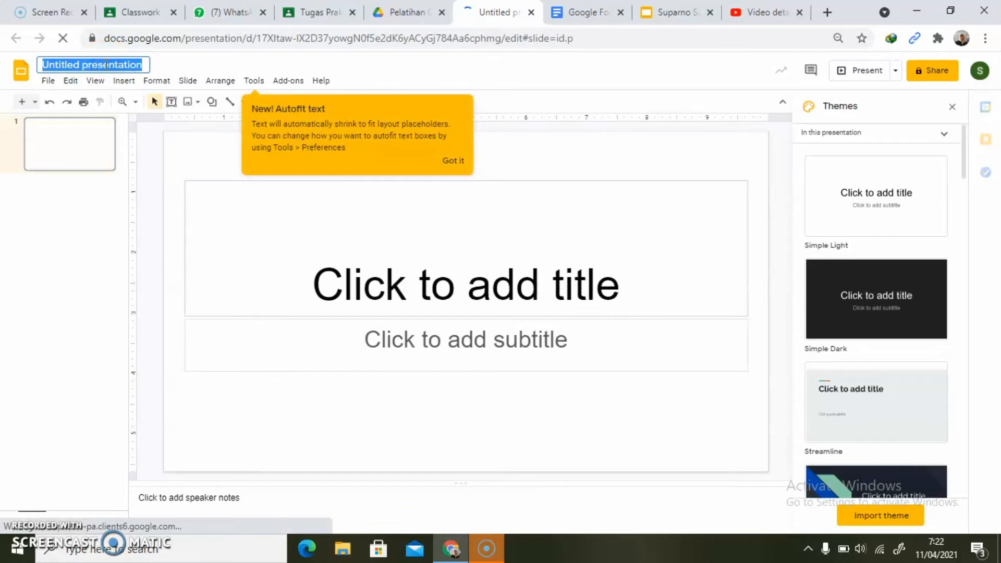
{"action": "key", "text": "ctrl+v"}
{"action": "left_click", "coordinate": [194, 152]}
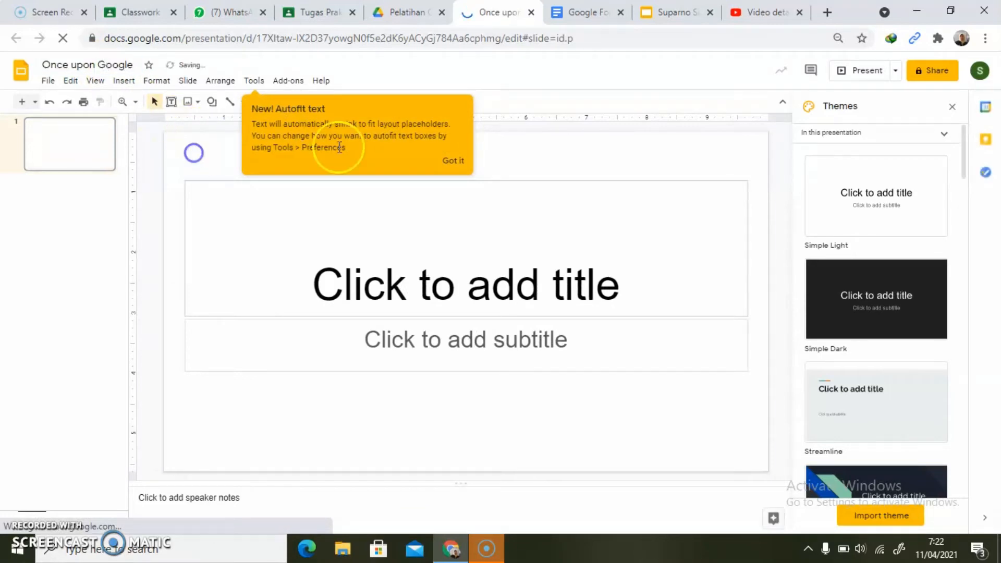
{"action": "left_click", "coordinate": [453, 160]}
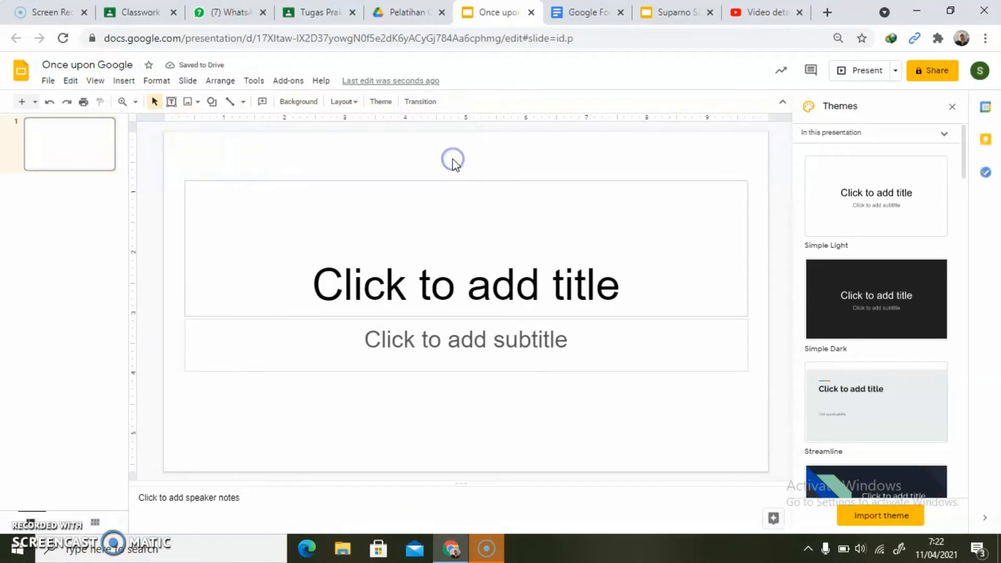
- Switch to the assignment presentation and copy the Sheets title "Google These Numbers" from slide 6
{"action": "left_click", "coordinate": [673, 15]}
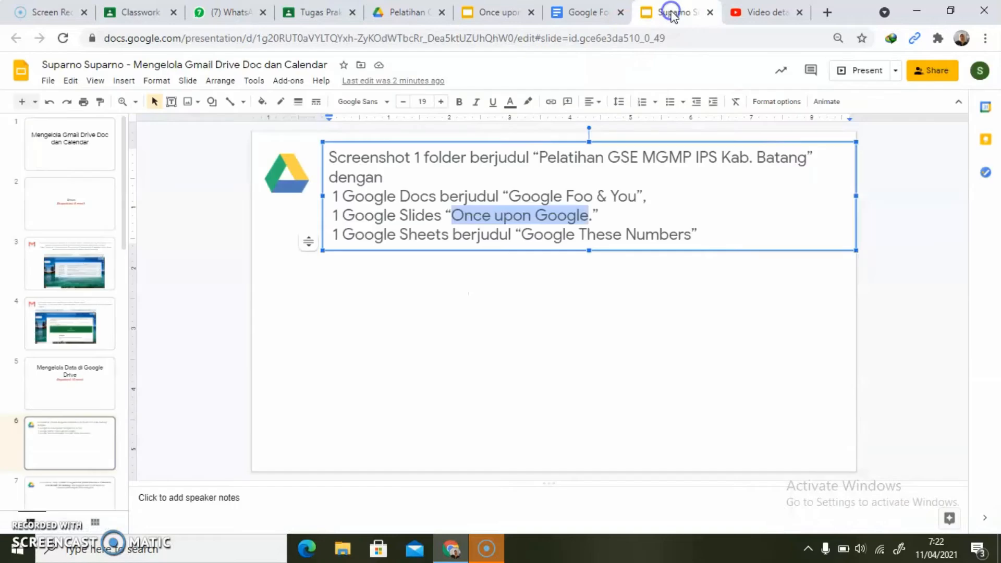
{"action": "left_click", "coordinate": [522, 234]}
{"action": "key", "text": "ctrl+shift+Right"}
{"action": "key", "text": "ctrl+shift+Right"}
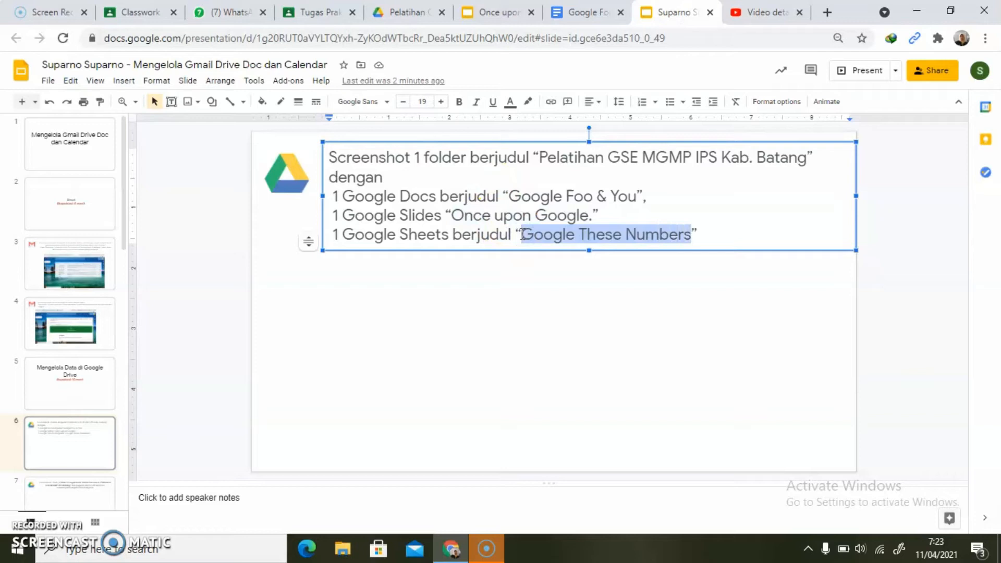
- Switch to Google Drive and create a blank Google Sheets spreadsheet in the Pelatihan GSE folder
{"action": "left_click", "coordinate": [406, 12]}
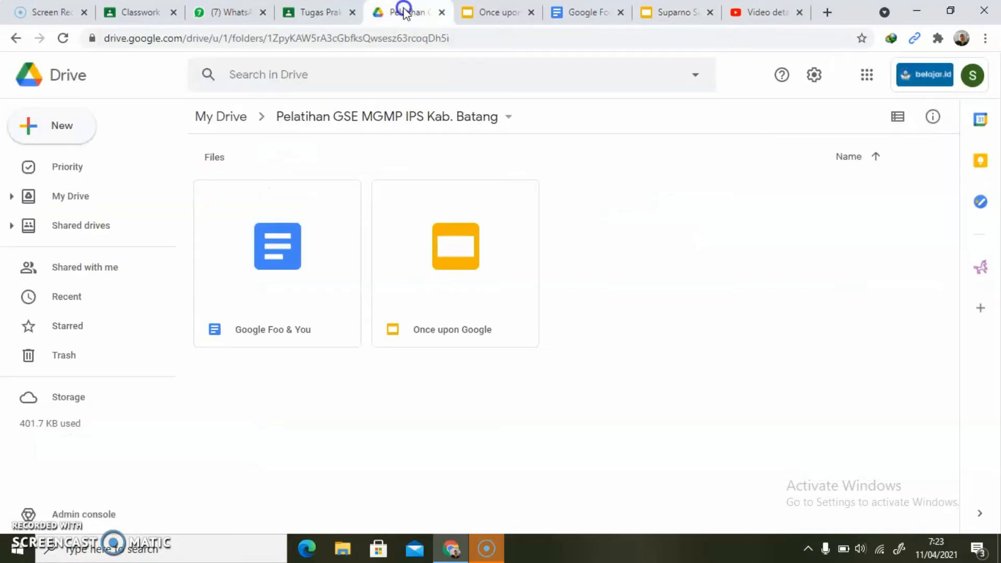
{"action": "left_click", "coordinate": [27, 134]}
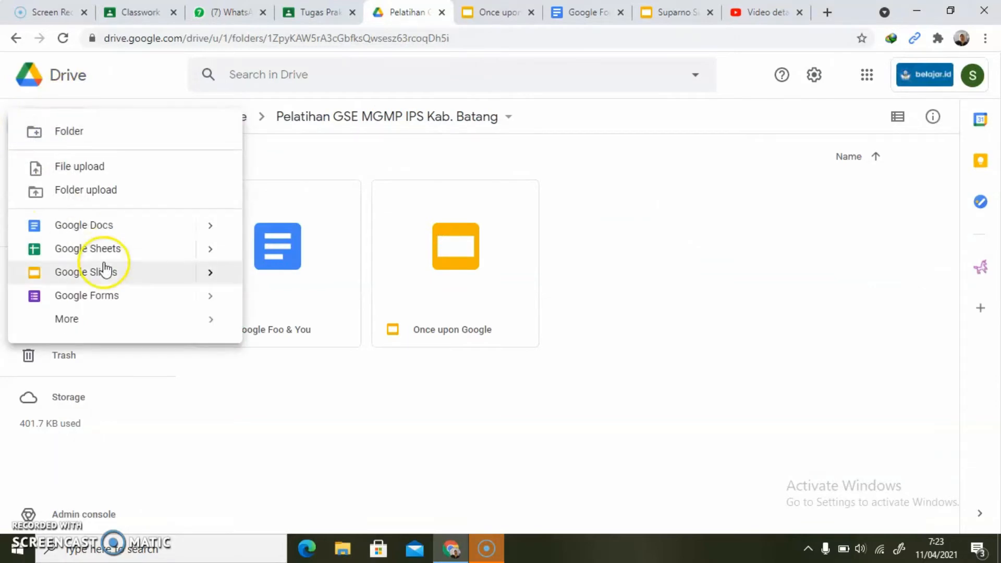
{"action": "left_click", "coordinate": [210, 249]}
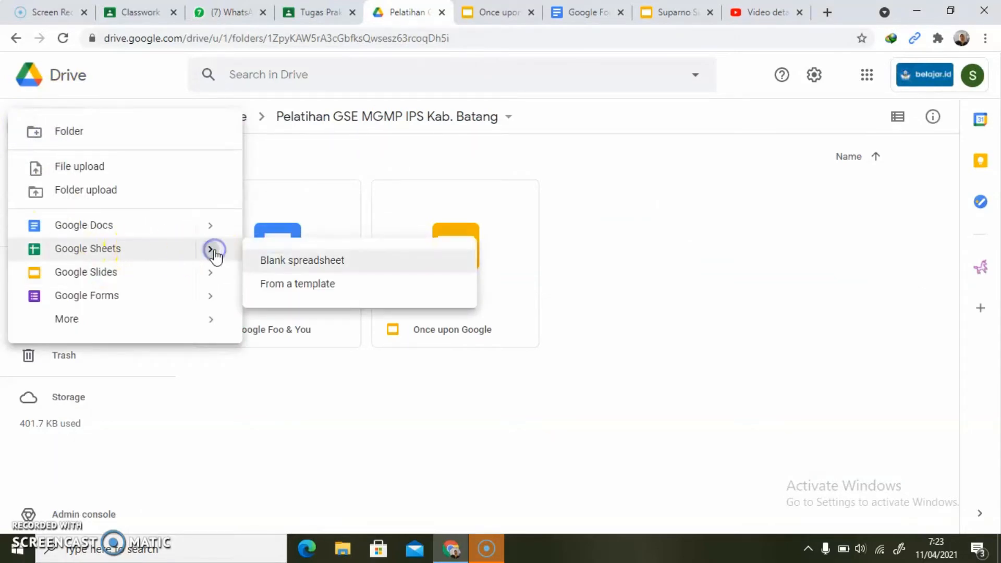
{"action": "left_click", "coordinate": [285, 260]}
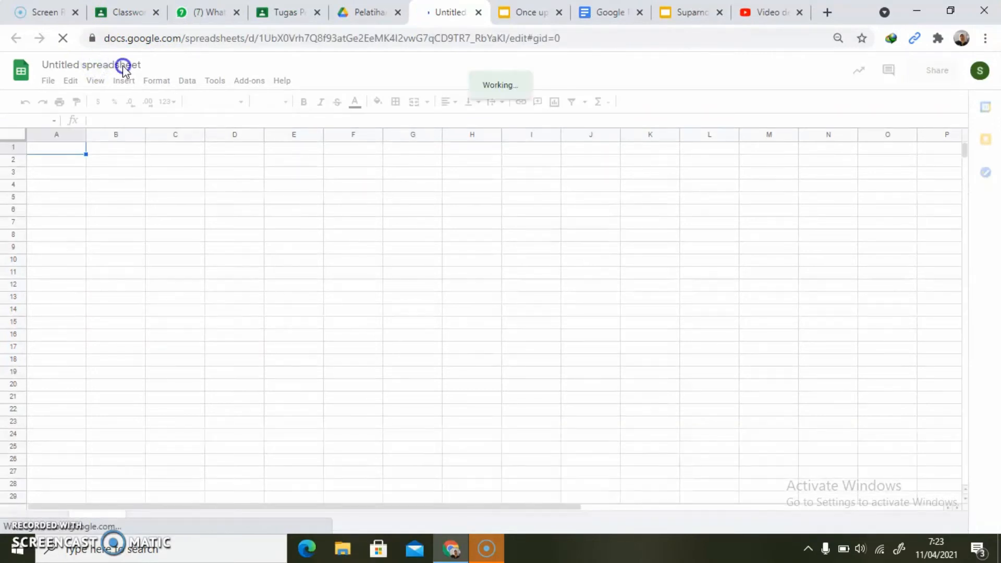
- Rename the new spreadsheet "Google These Numbers", then switch to Google Drive and reload the Pelatihan GSE folder
{"action": "left_click", "coordinate": [72, 65]}
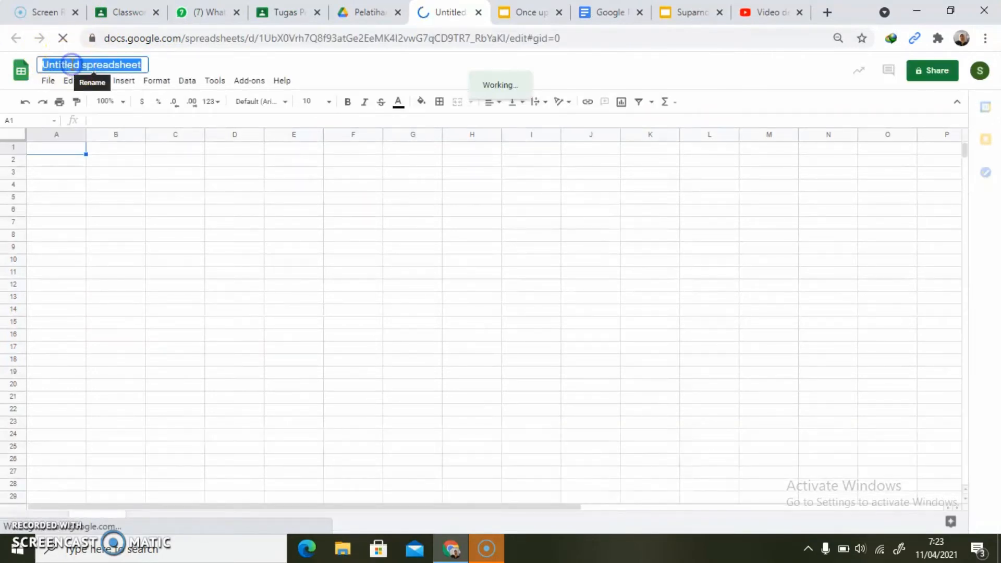
{"action": "left_click", "coordinate": [72, 65]}
{"action": "type", "text": "Google These Numbers"}
{"action": "key", "text": "ctrl+z"}
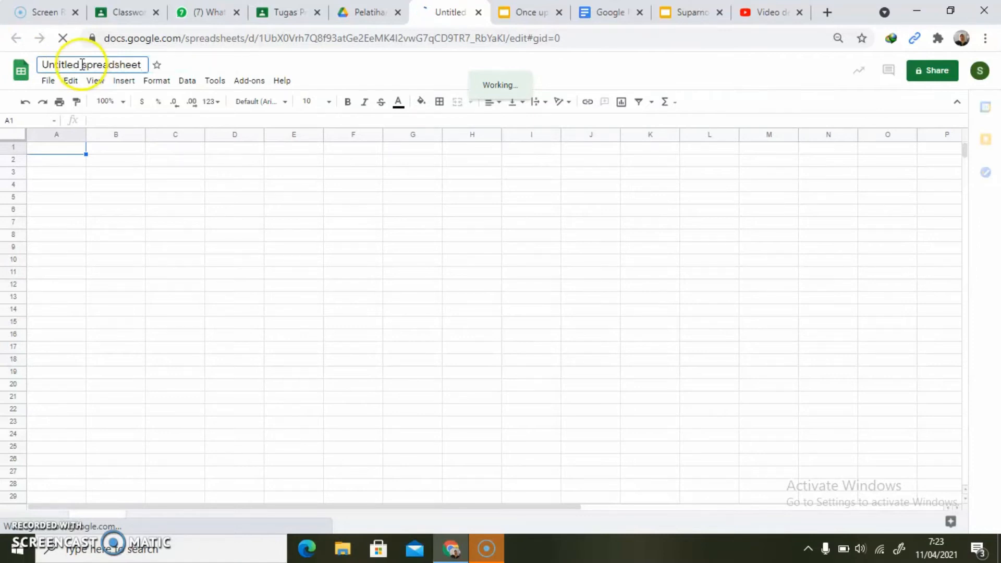
{"action": "key", "text": "BackSpace"}
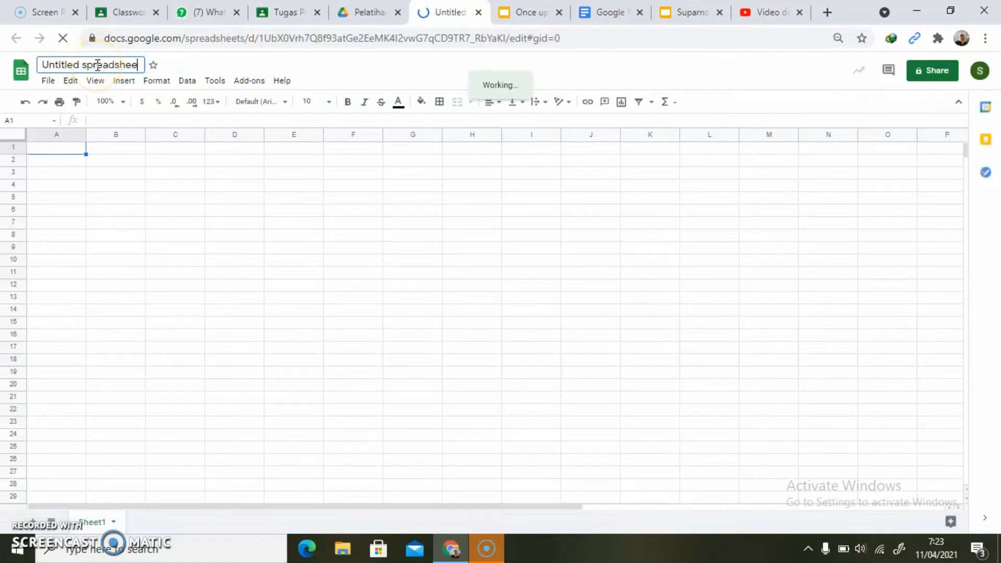
{"action": "key", "text": "ctrl+a"}
{"action": "key", "text": "BackSpace"}
{"action": "type", "text": "Google These Numbers"}
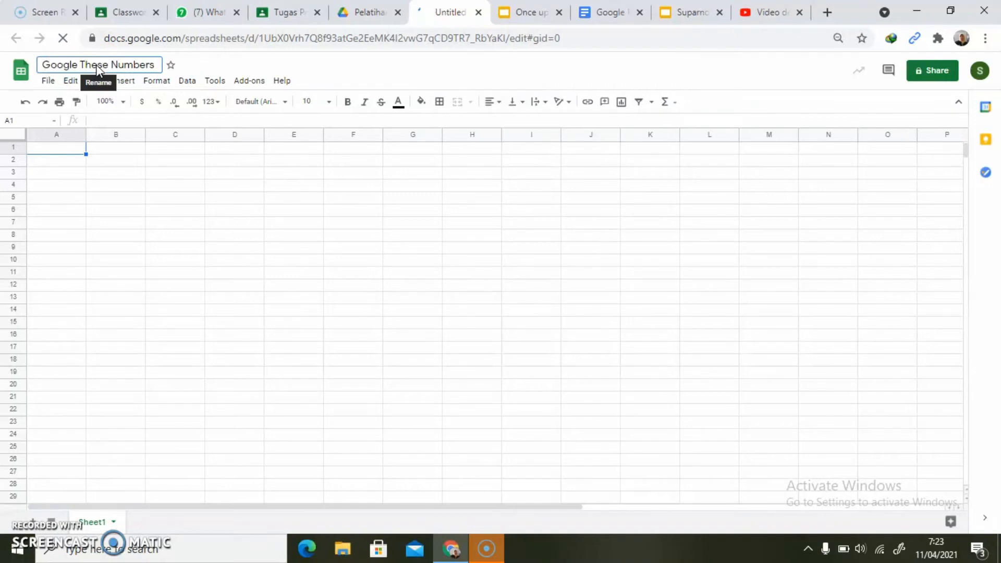
{"action": "left_click", "coordinate": [365, 14]}
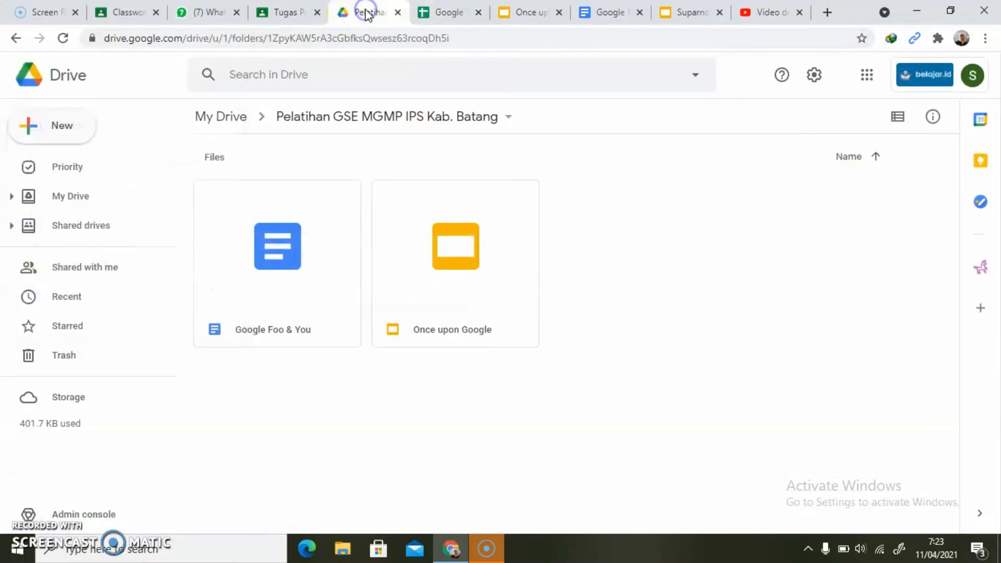
{"action": "left_click", "coordinate": [65, 40]}
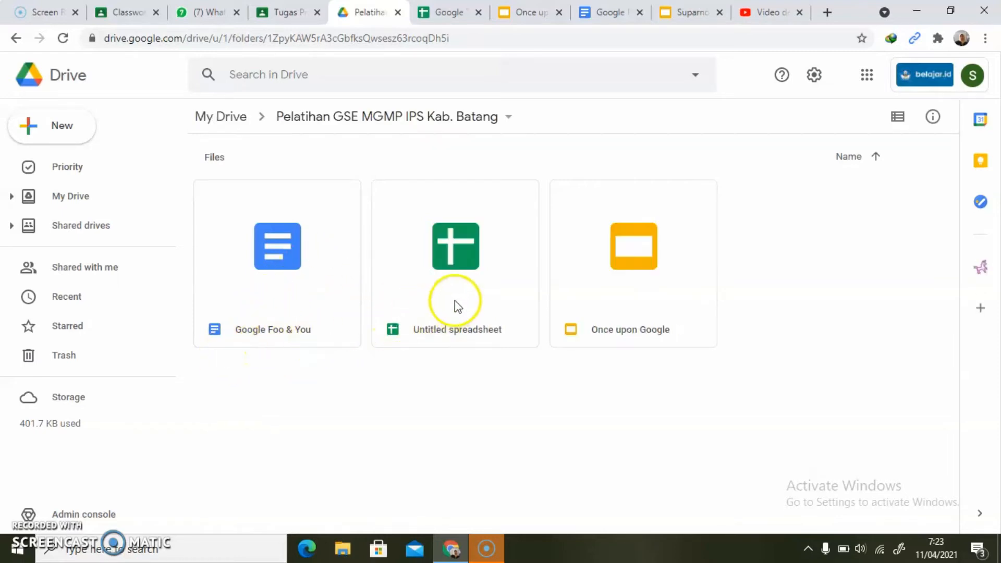
- Switch to the assignment presentation, paste the Drive folder screenshot on slide 6 and centre it below the text
{"action": "left_click", "coordinate": [385, 253]}
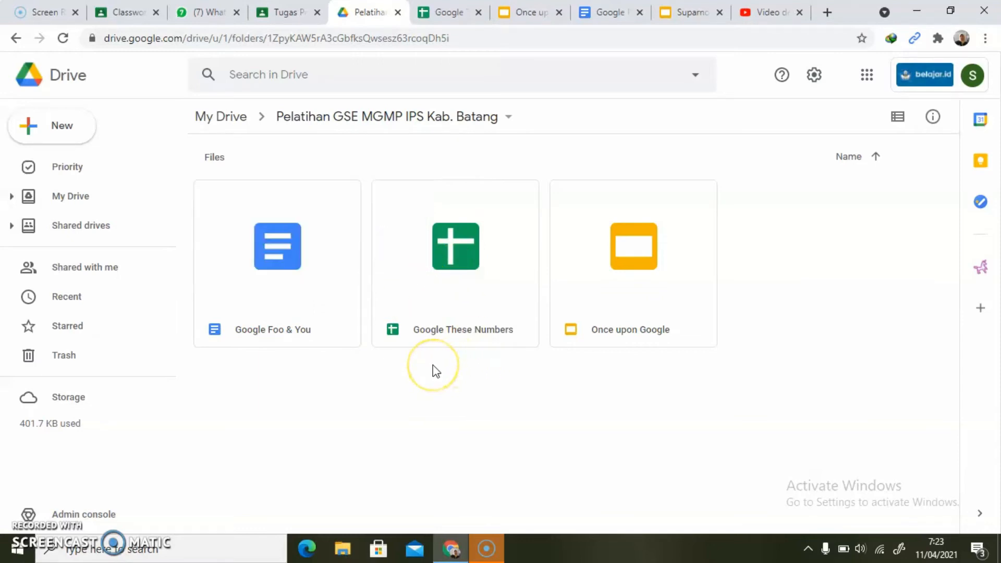
{"action": "left_click", "coordinate": [621, 297]}
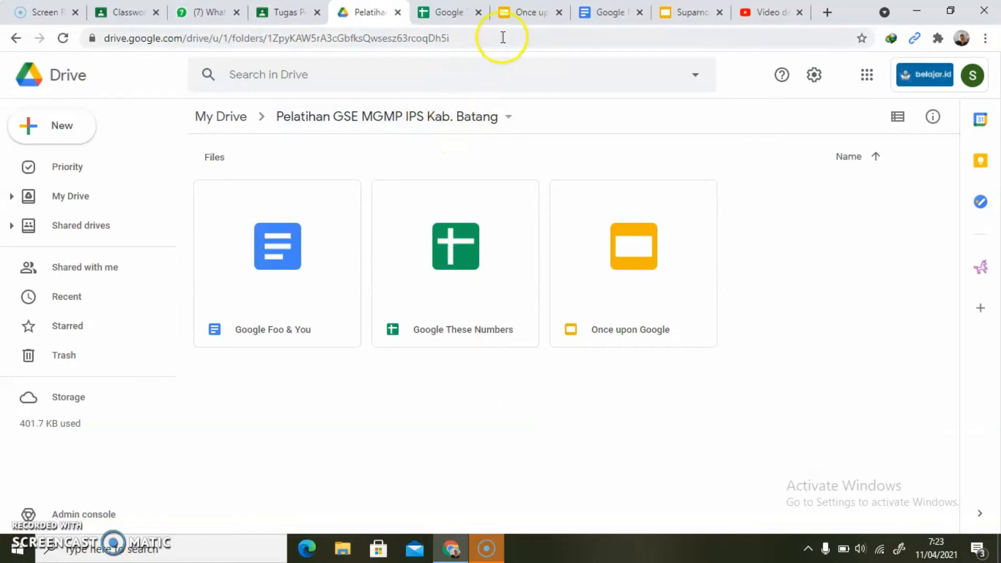
{"action": "left_click", "coordinate": [687, 14]}
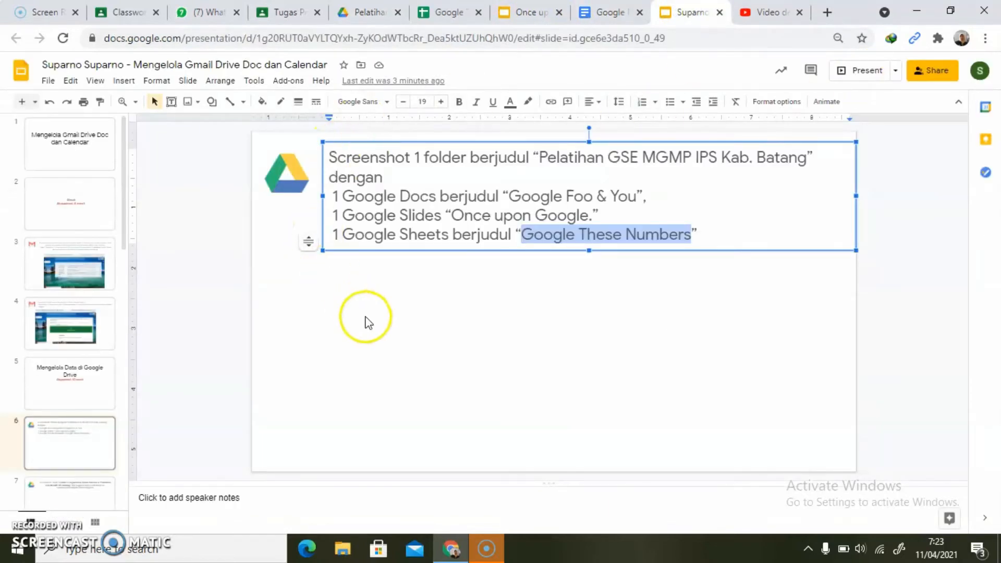
{"action": "left_click", "coordinate": [399, 335]}
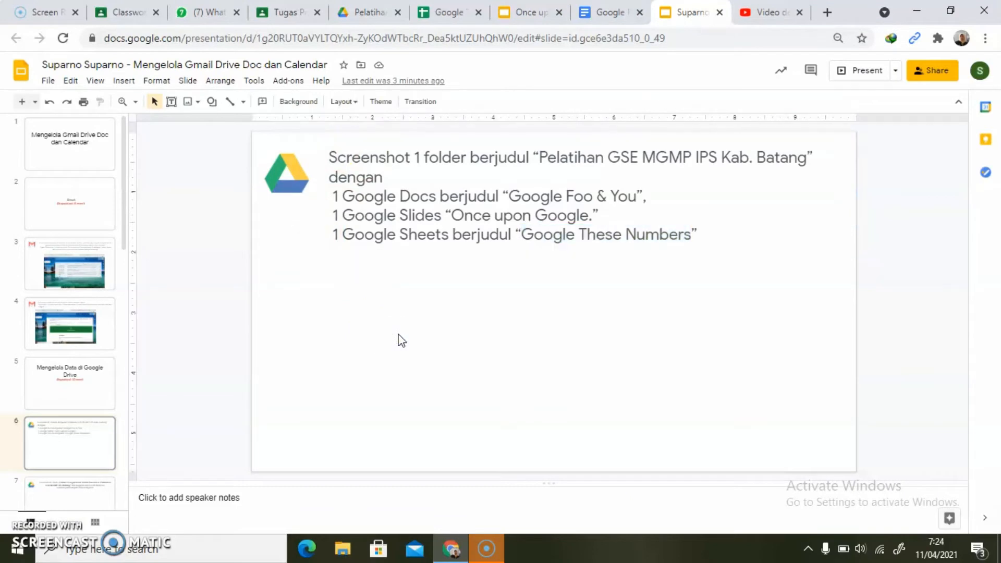
{"action": "key", "text": "ctrl+v"}
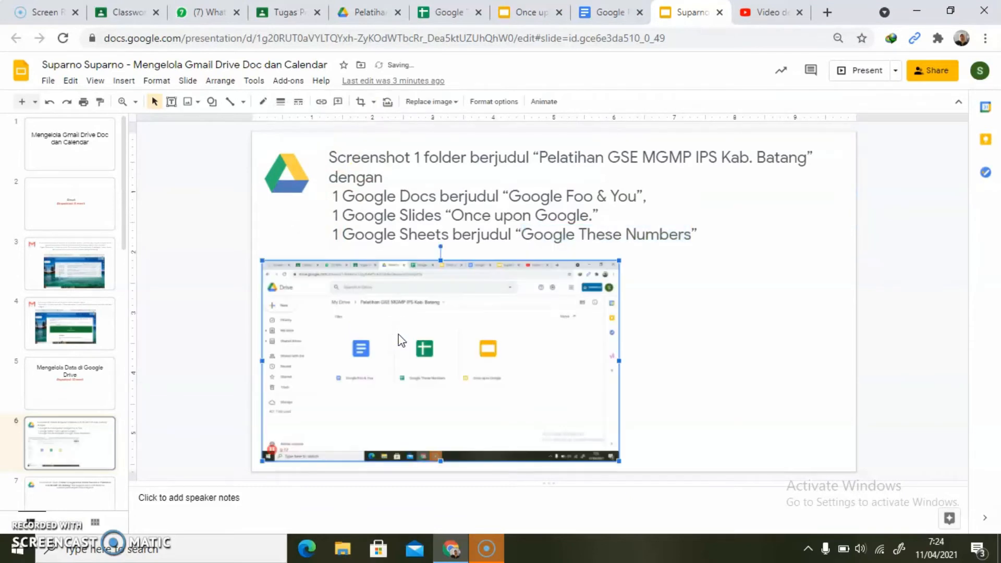
{"action": "left_click_drag", "start_coordinate": [380, 306], "coordinate": [500, 303]}
{"action": "left_click", "coordinate": [280, 440]}
- Go to slide 7 and copy the recipient's e-mail address from its instruction text
{"action": "scroll", "coordinate": [282, 443], "scroll_direction": "down", "scroll_amount": 1}
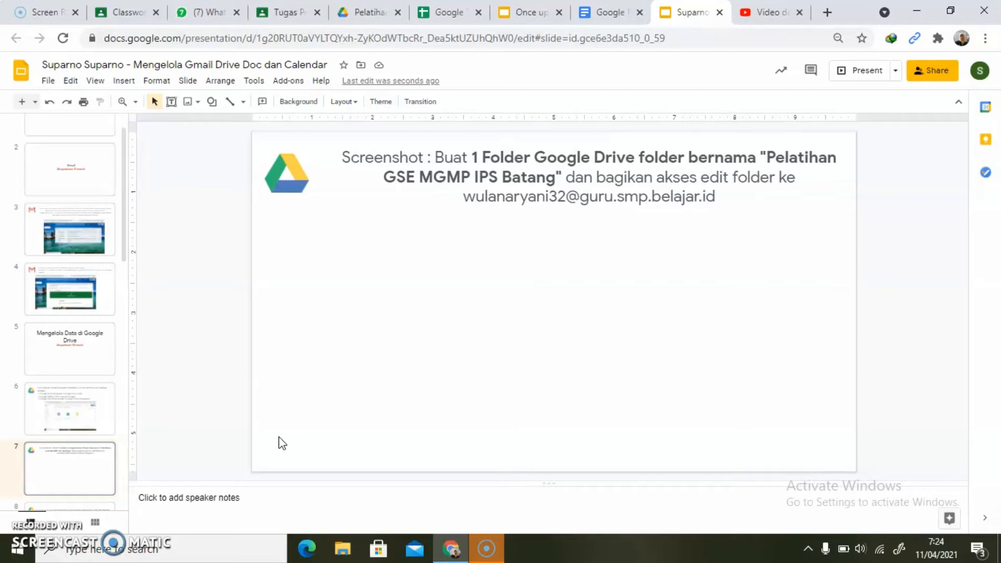
{"action": "left_click", "coordinate": [464, 201]}
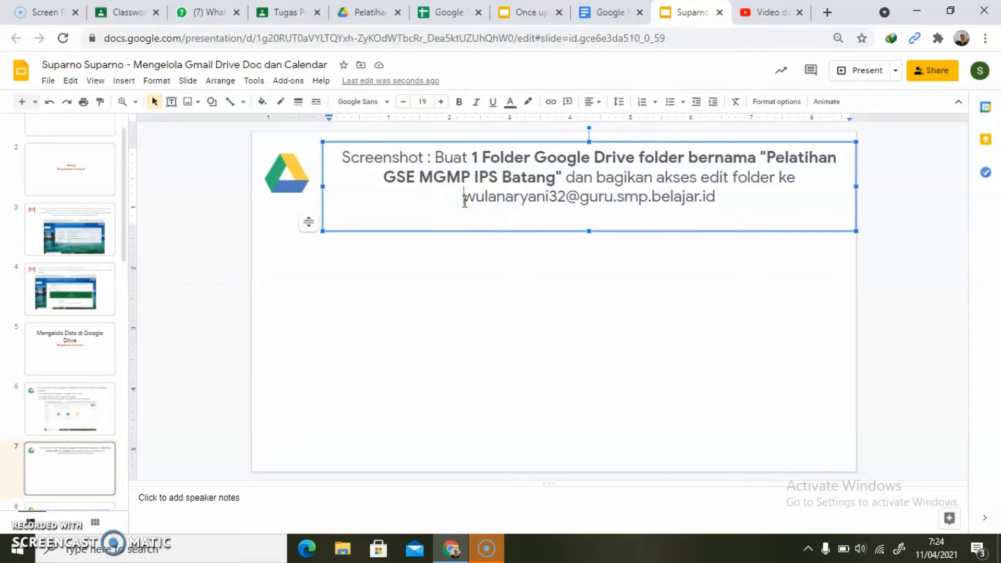
{"action": "key", "text": "shift+Right"}
{"action": "key", "text": "shift+Right"}
{"action": "key", "text": "shift+Right"}
{"action": "key", "text": "shift+Right"}
{"action": "key", "text": "shift+Right"}
{"action": "key", "text": "shift+Right"}
{"action": "key", "text": "shift+Right"}
{"action": "key", "text": "shift+Right"}
{"action": "key", "text": "shift+Right"}
{"action": "key", "text": "shift+Right"}
{"action": "key", "text": "shift+Right"}
{"action": "key", "text": "shift+Right"}
{"action": "key", "text": "shift+Right"}
{"action": "key", "text": "shift+Right"}
{"action": "key", "text": "shift+Right"}
{"action": "key", "text": "shift+Right"}
{"action": "key", "text": "shift+Right"}
{"action": "key", "text": "shift+Right"}
{"action": "key", "text": "shift+Right"}
{"action": "key", "text": "shift+Right"}
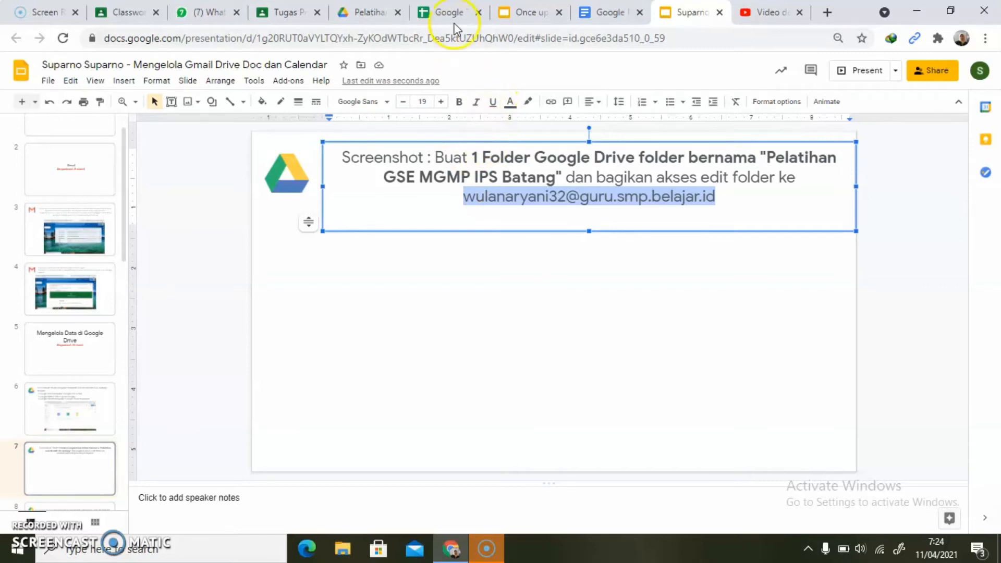
- Switch to Google Drive and open the sharing settings of the "Pelatihan GSE MGMP IPS Kab. Batang" folder
{"action": "left_click", "coordinate": [377, 13]}
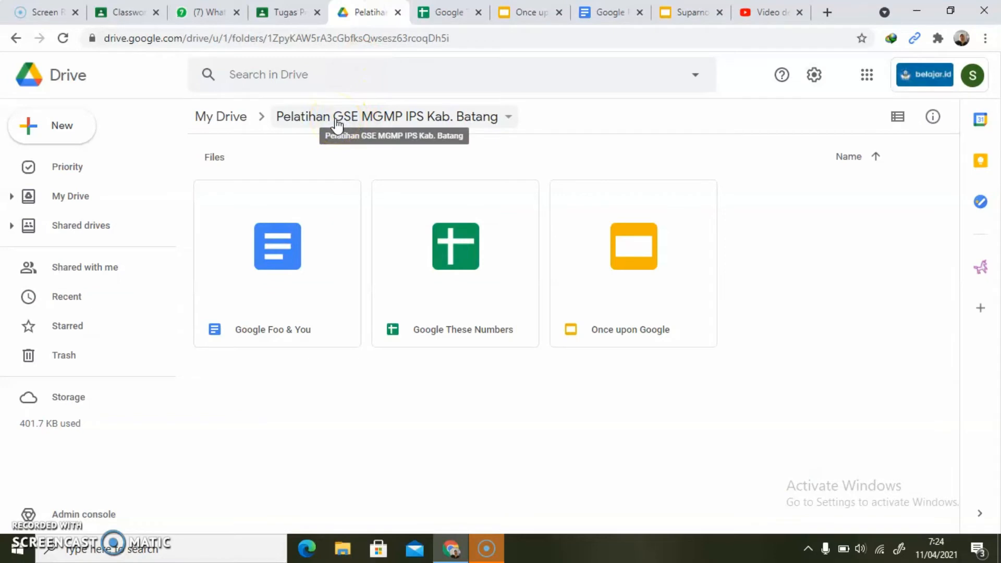
{"action": "left_click", "coordinate": [316, 122]}
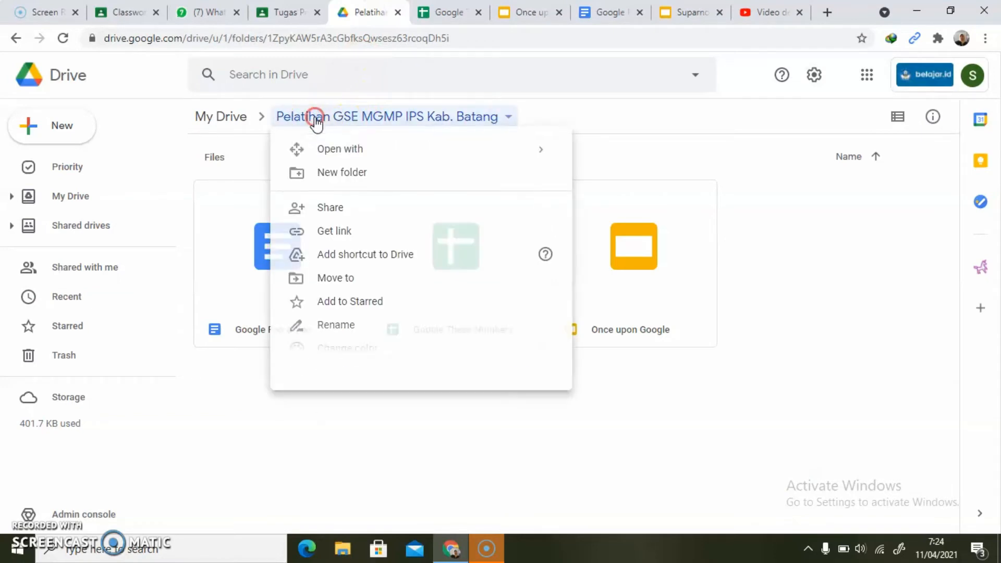
{"action": "left_click", "coordinate": [328, 212]}
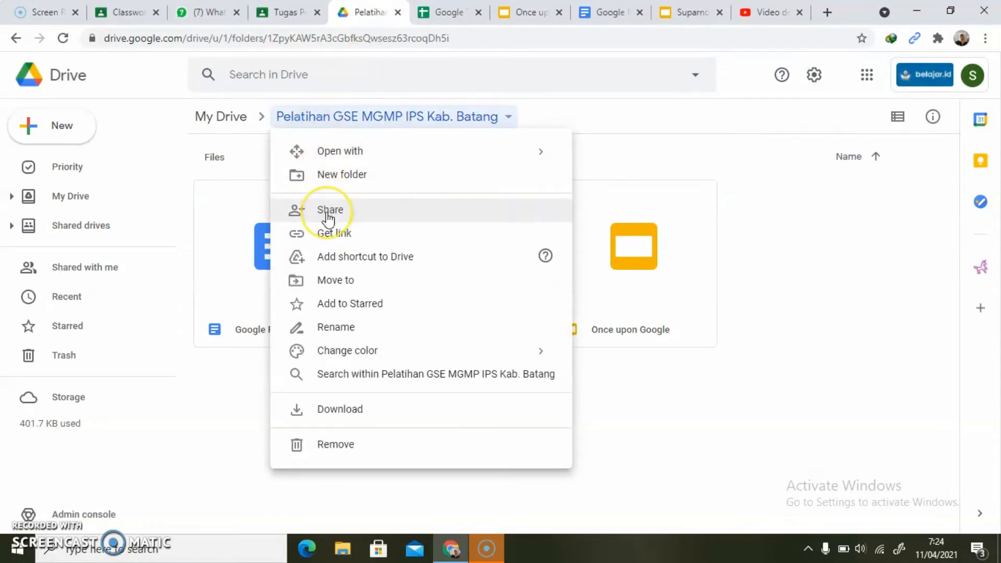
{"action": "left_click", "coordinate": [687, 13]}
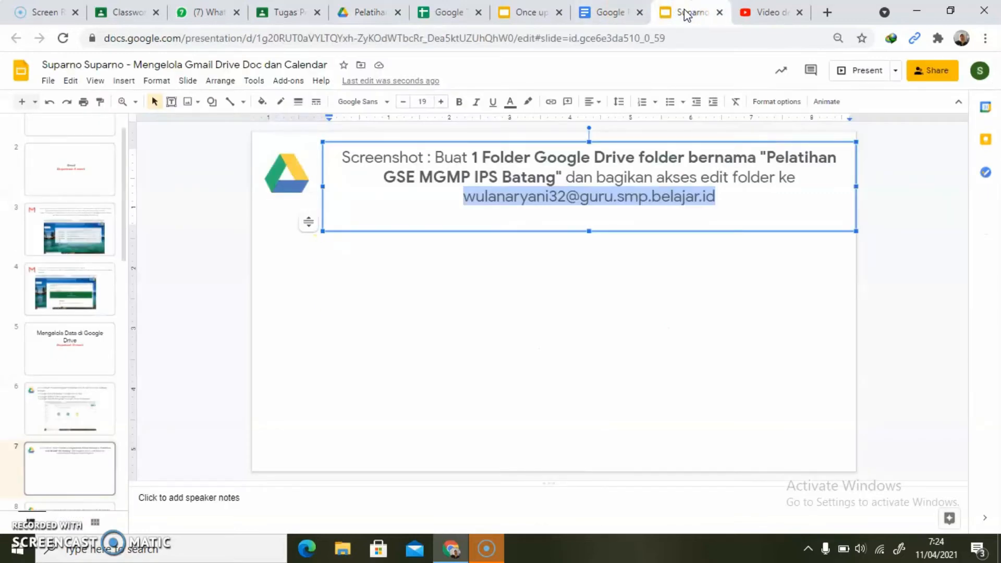
{"action": "left_click", "coordinate": [365, 12]}
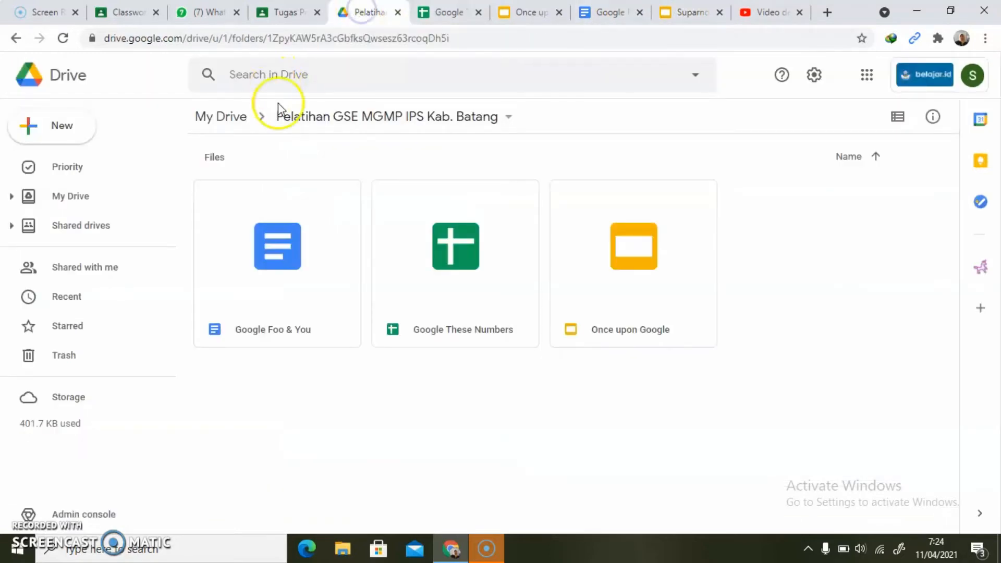
{"action": "left_click", "coordinate": [302, 121]}
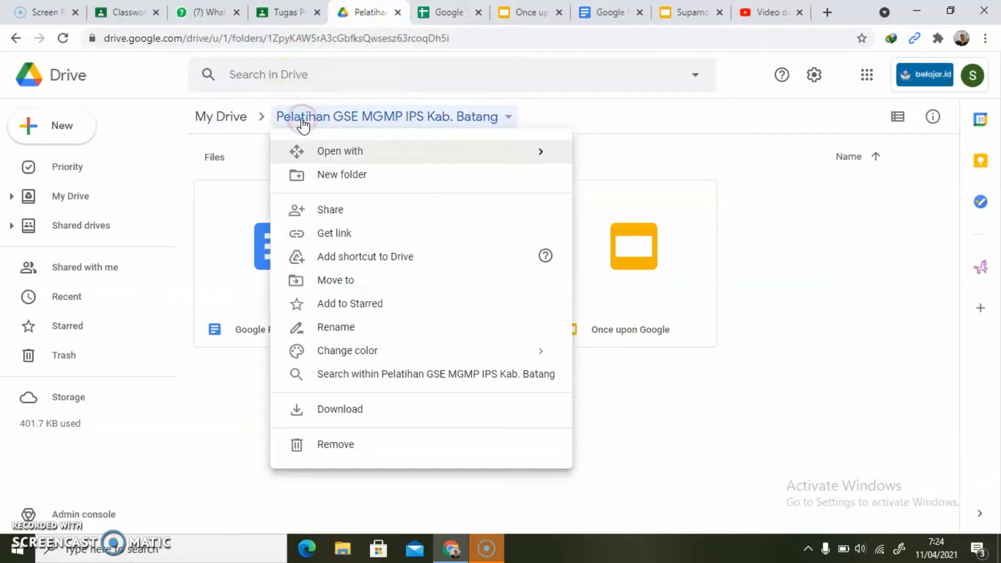
{"action": "left_click", "coordinate": [320, 213]}
{"action": "left_click", "coordinate": [320, 211]}
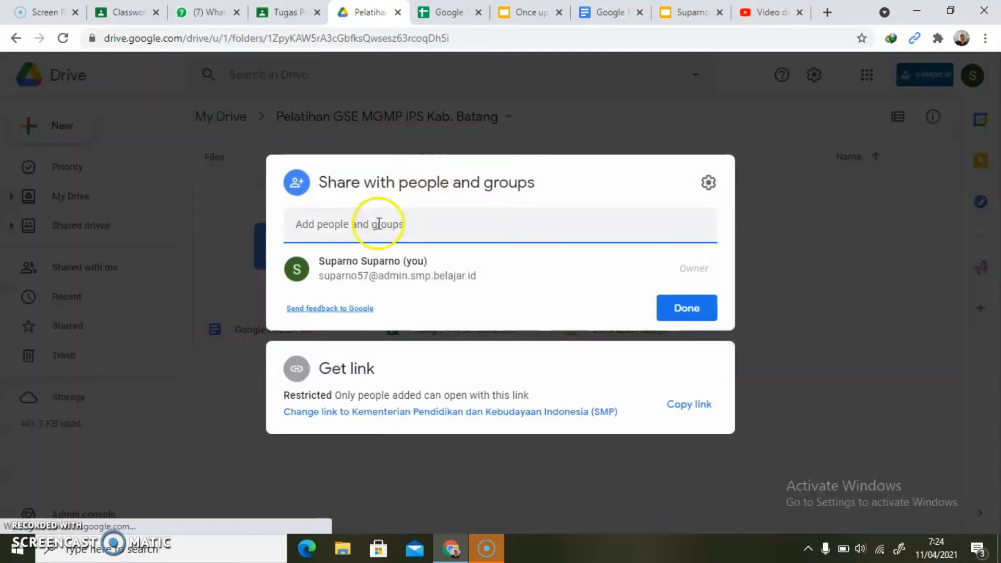
- Dismiss the link sharing options tip and the IDM download overlay covering the people and groups field
{"action": "left_click", "coordinate": [378, 223]}
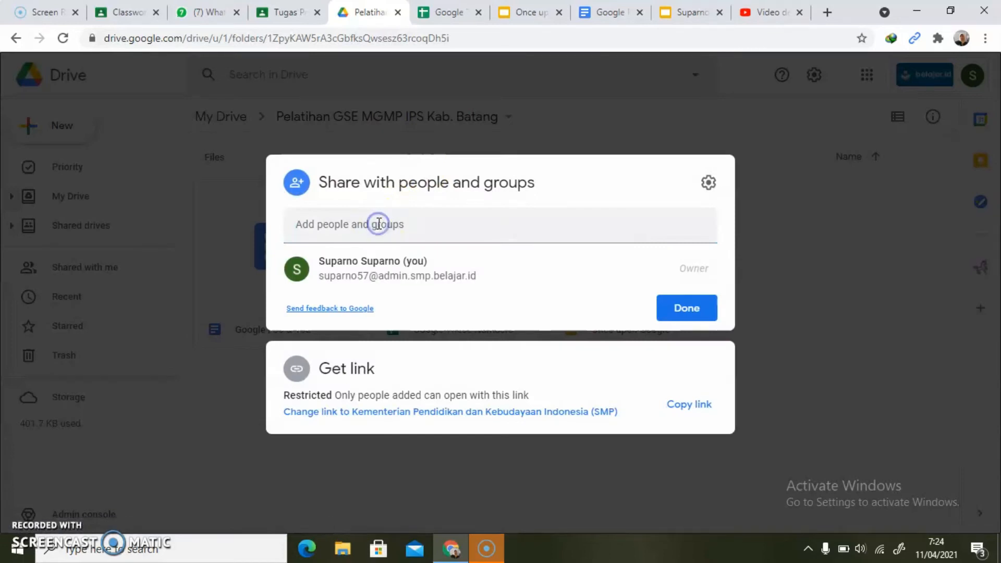
{"action": "left_click", "coordinate": [324, 223]}
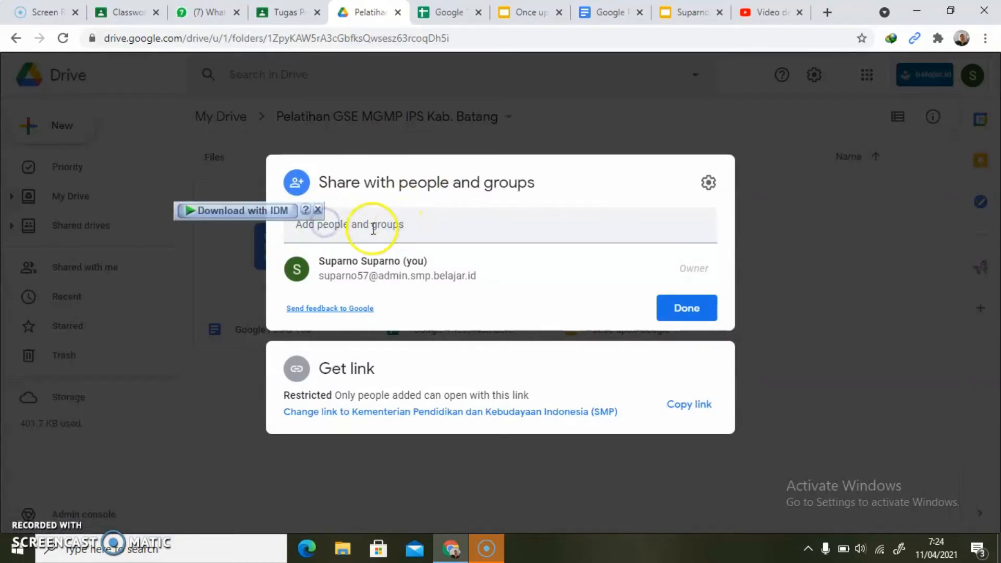
{"action": "left_click", "coordinate": [342, 233]}
{"action": "left_click", "coordinate": [418, 239]}
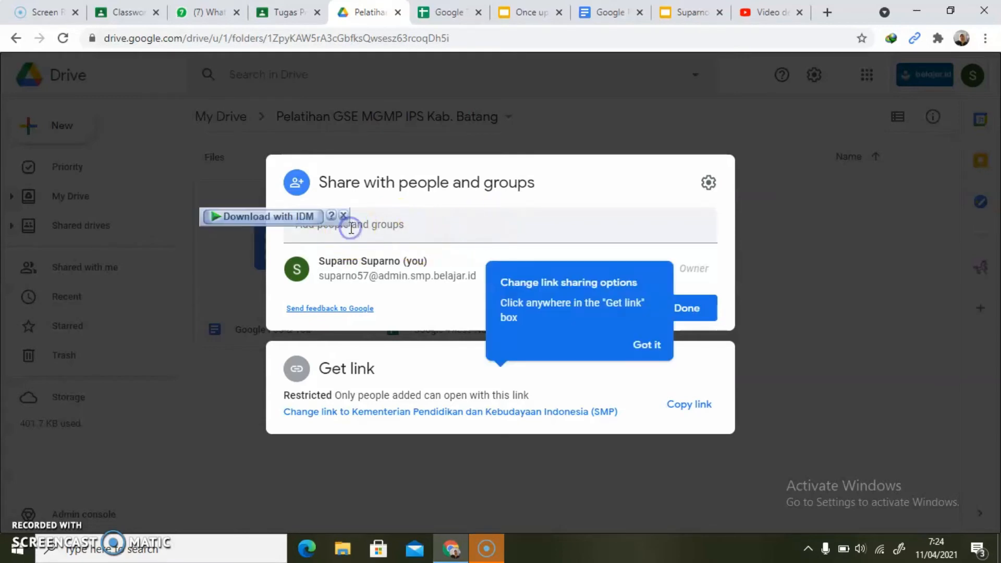
{"action": "left_click", "coordinate": [648, 349]}
{"action": "left_click", "coordinate": [369, 227]}
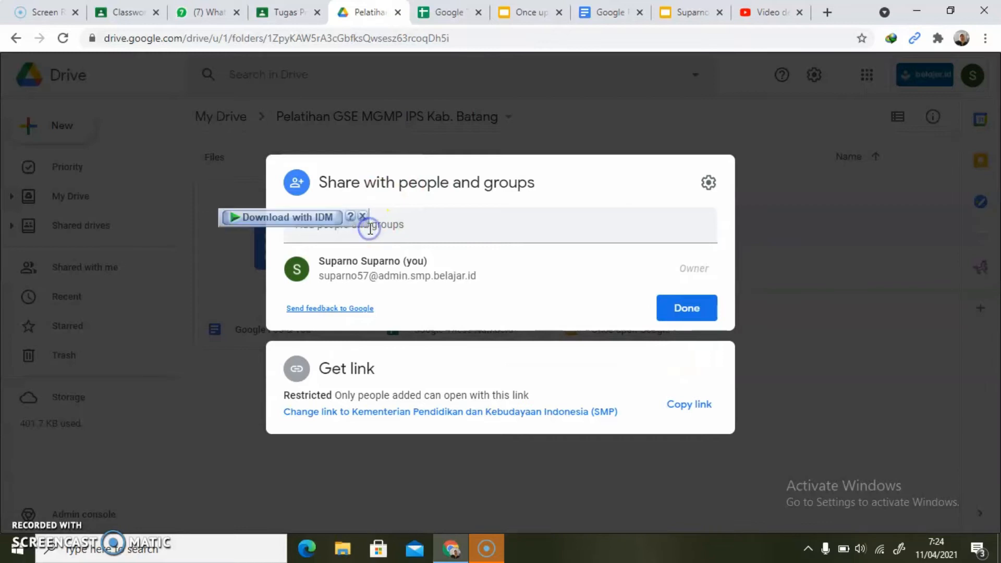
{"action": "left_click", "coordinate": [362, 216]}
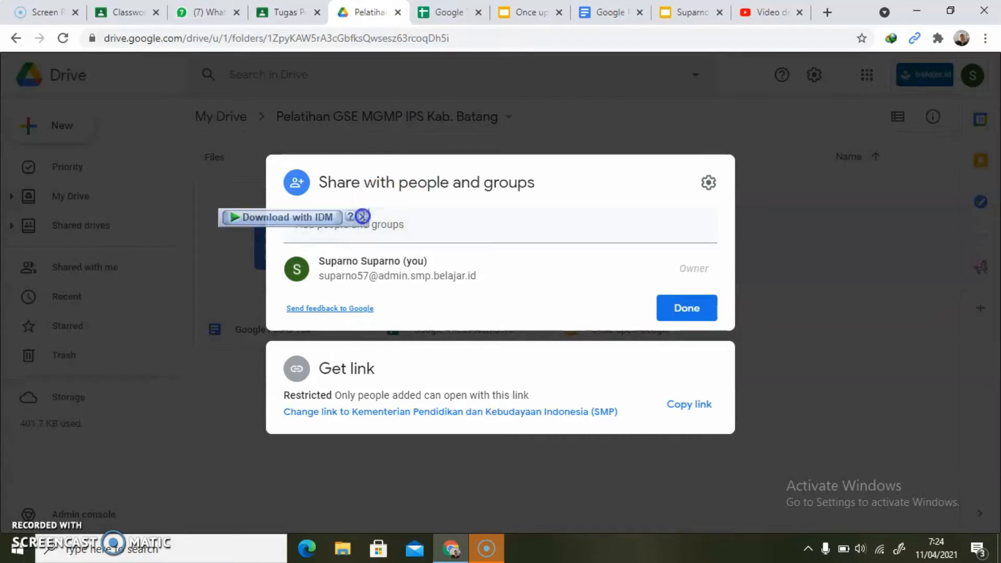
- Add the copied e-mail address as a recipient of the folder and show the role choices with Editor selected
{"action": "left_click", "coordinate": [358, 231]}
{"action": "key", "text": "ctrl+v"}
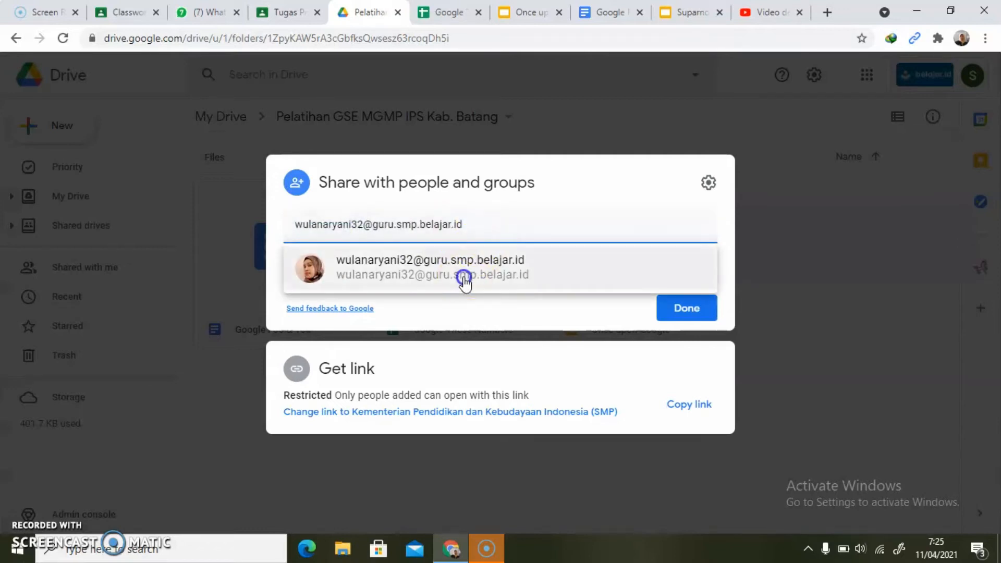
{"action": "left_click", "coordinate": [464, 282]}
{"action": "left_click", "coordinate": [710, 218]}
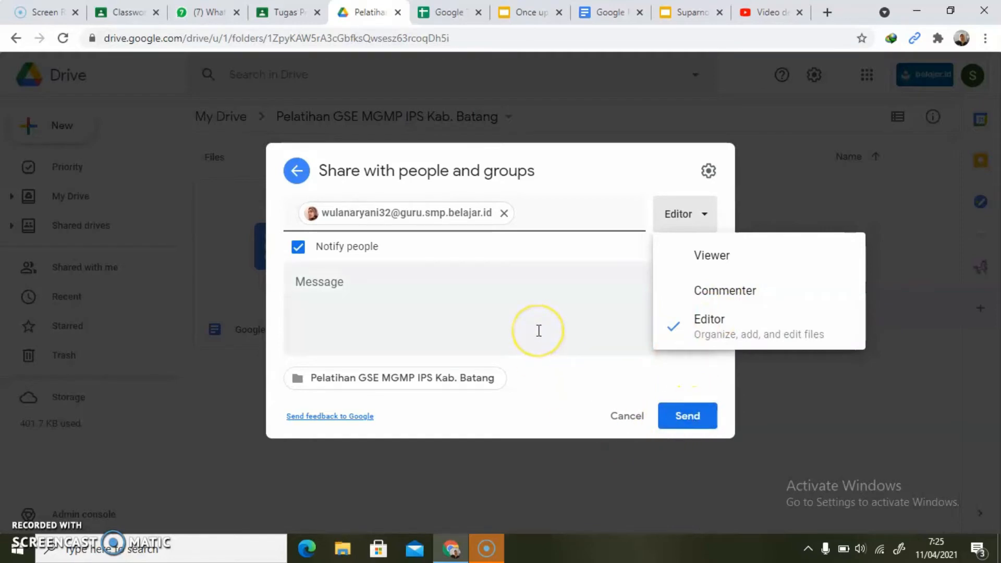
- Switch to the assignment presentation and paste the sharing dialog screenshot centred below the text on slide 7
{"action": "left_click", "coordinate": [689, 16]}
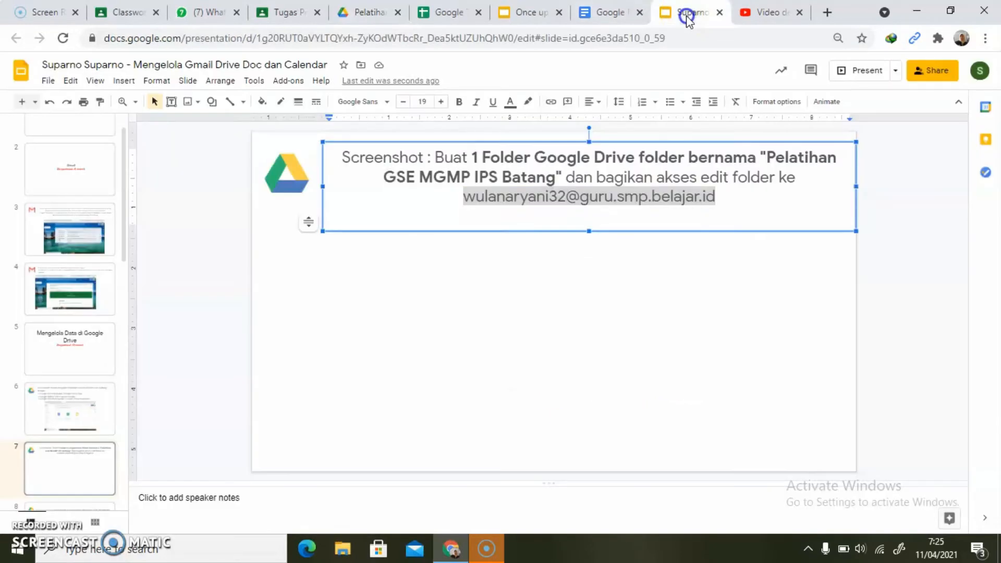
{"action": "key", "text": "ctrl+v"}
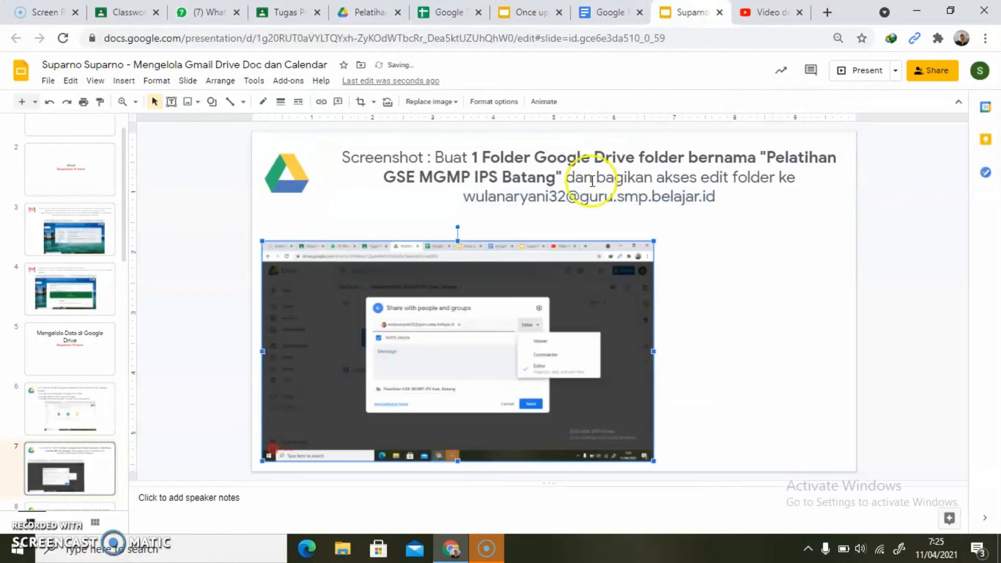
{"action": "left_click", "coordinate": [289, 407]}
- Go to slide 8, then switch to Google Drive and send the folder invitation with the Editor role
{"action": "scroll", "coordinate": [288, 407], "scroll_direction": "down", "scroll_amount": 1}
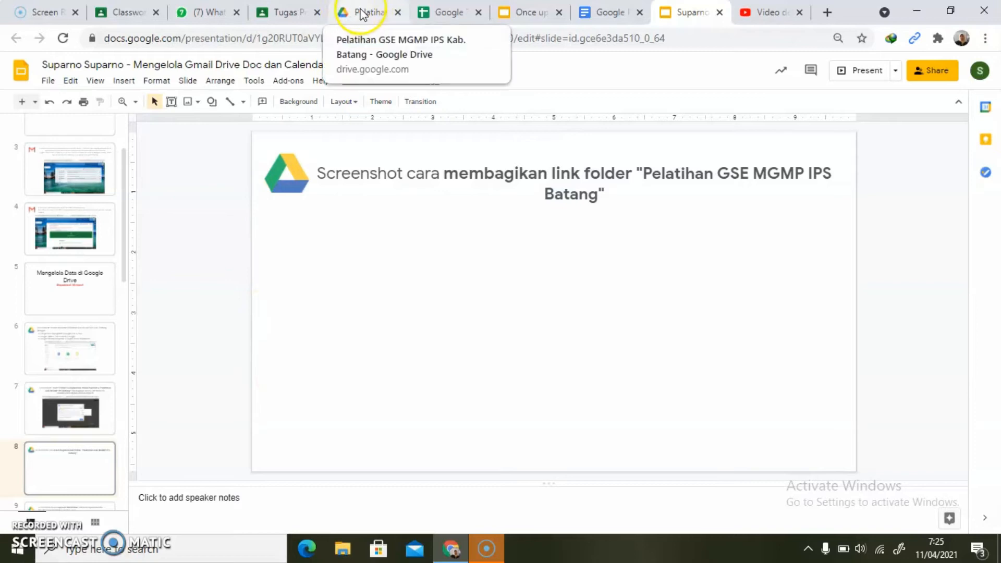
{"action": "left_click", "coordinate": [362, 14]}
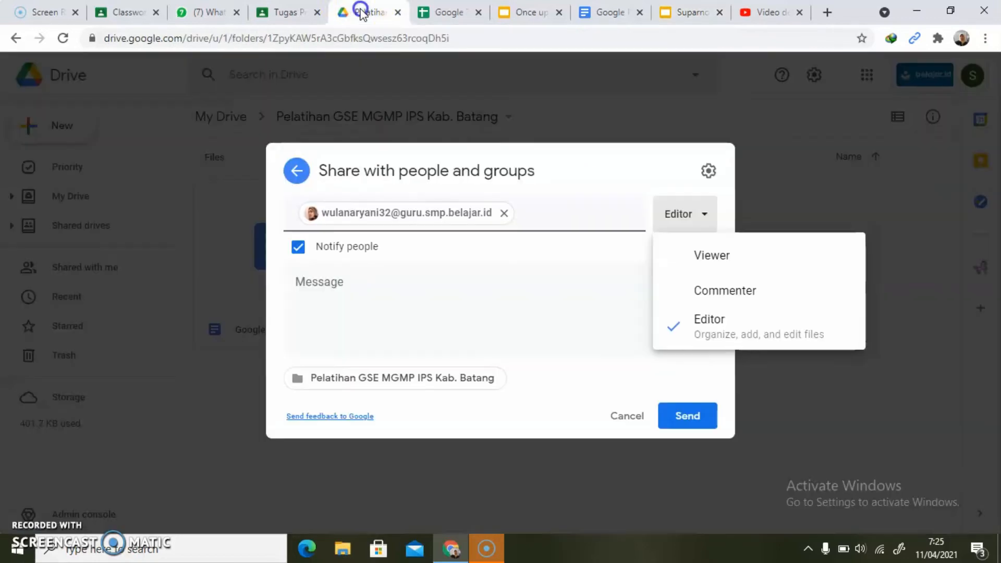
{"action": "left_click", "coordinate": [688, 416]}
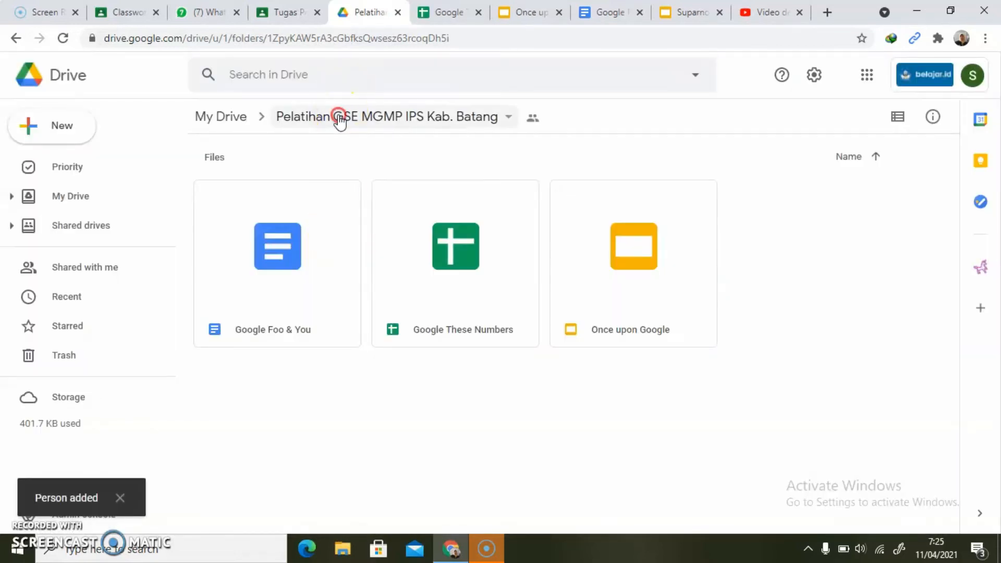
- Reopen the folder's sharing settings and set its link access to Kementerian Pendidikan dan Kebudayaan Indonesia (SMP)
{"action": "left_click", "coordinate": [340, 121]}
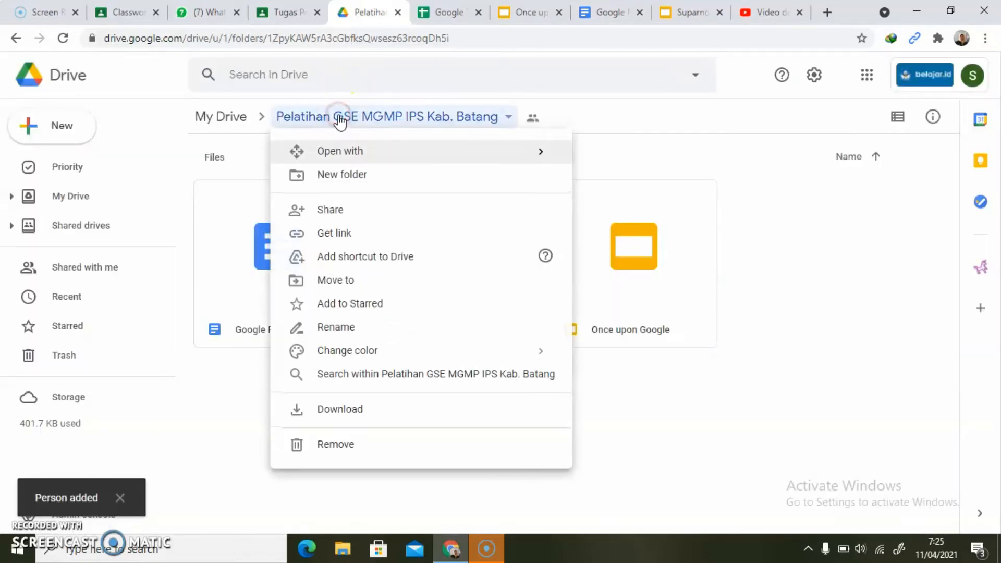
{"action": "left_click", "coordinate": [336, 214]}
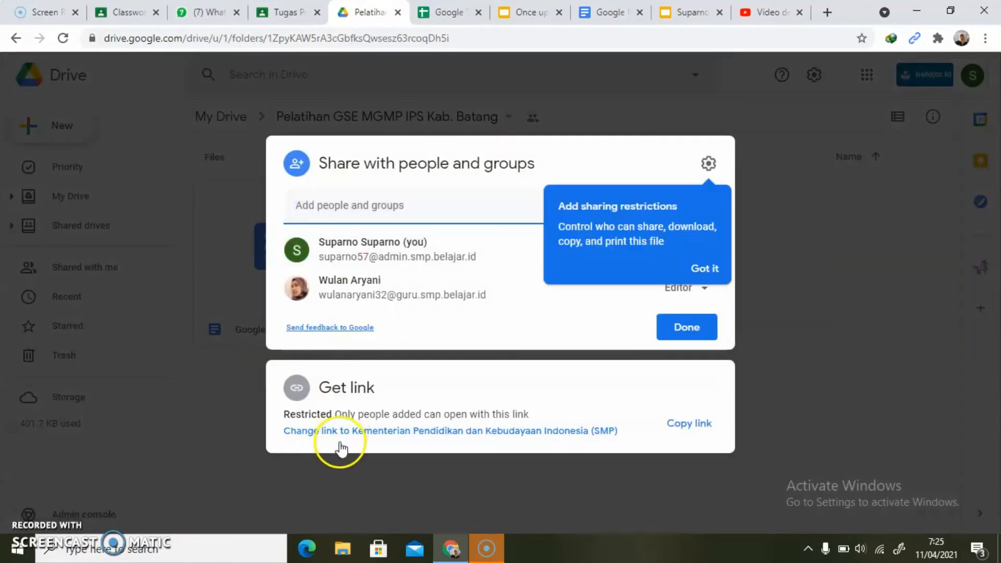
{"action": "left_click", "coordinate": [301, 432]}
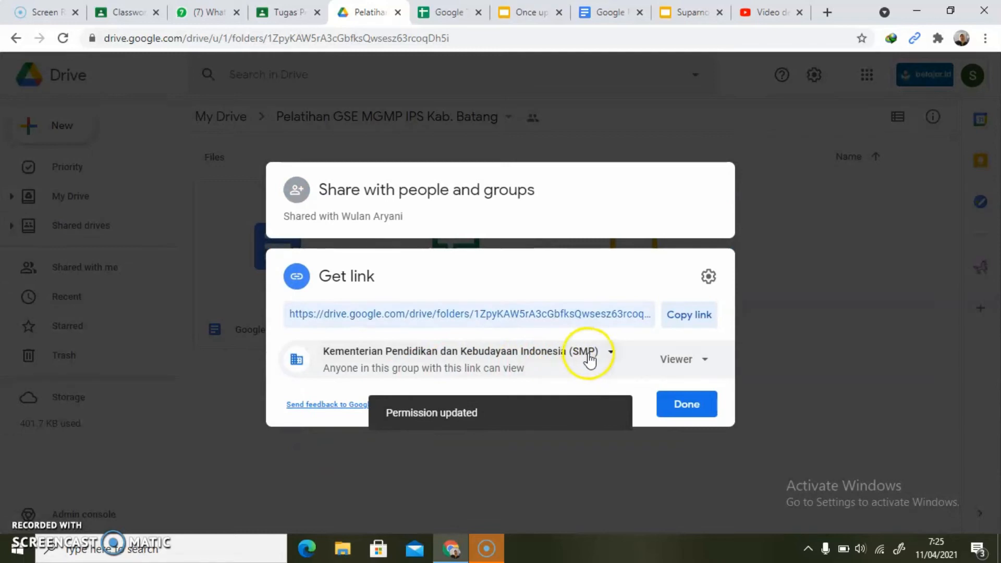
{"action": "left_click", "coordinate": [611, 353]}
{"action": "left_click", "coordinate": [509, 431]}
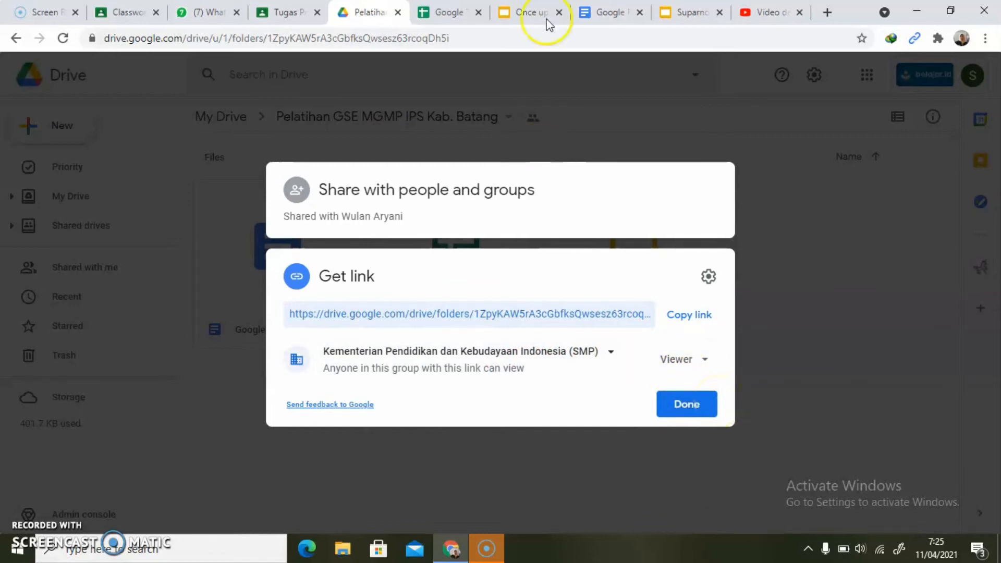
- Switch to the assignment presentation, paste the link sharing screenshot centred on slide 8 and go to slide 9
{"action": "left_click", "coordinate": [683, 13]}
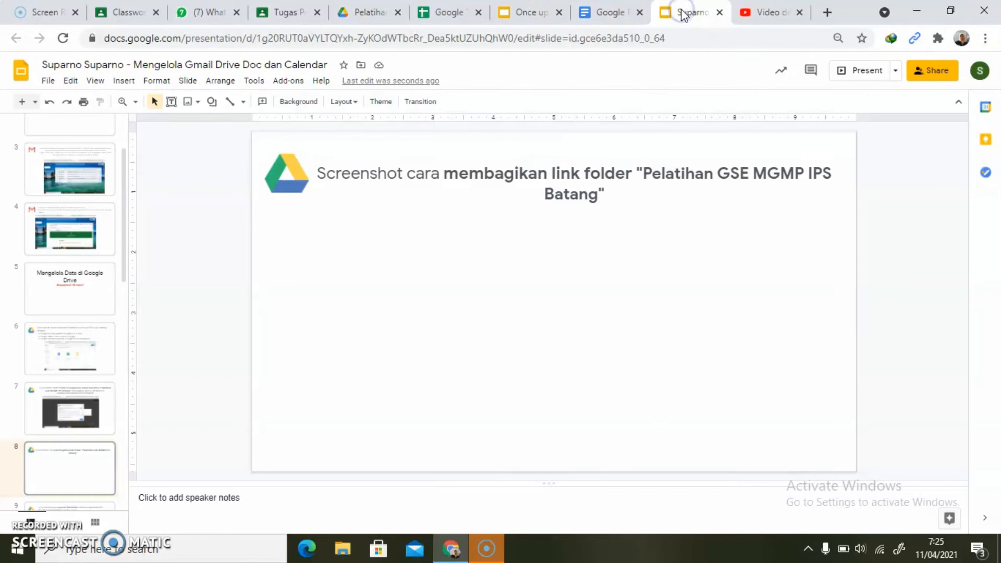
{"action": "key", "text": "ctrl+v"}
{"action": "left_click_drag", "start_coordinate": [542, 246], "coordinate": [605, 274]}
{"action": "left_click", "coordinate": [212, 440]}
{"action": "key", "text": "Page_Down"}
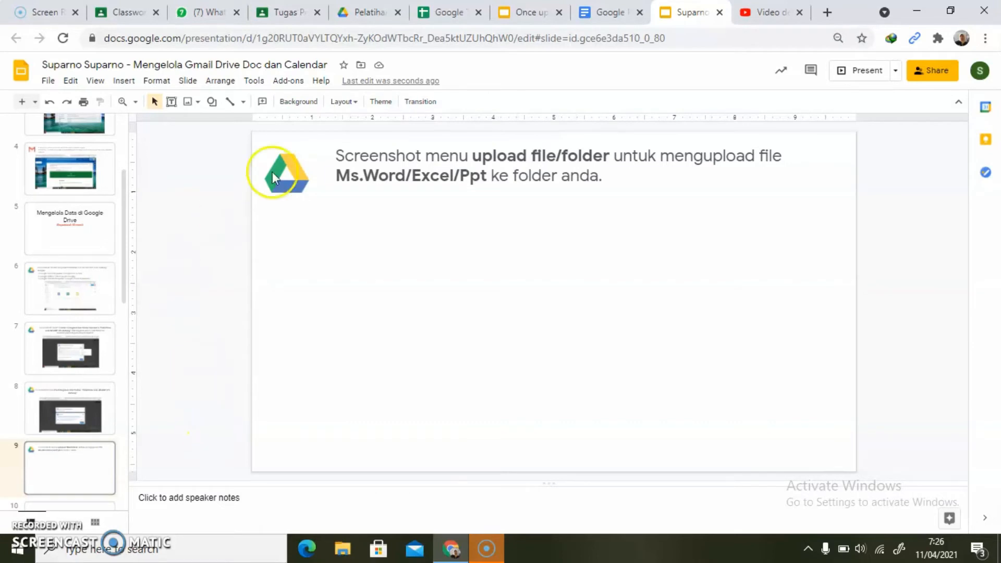
- Switch to Google Drive and close the folder's link sharing dialog
{"action": "left_click", "coordinate": [363, 15]}
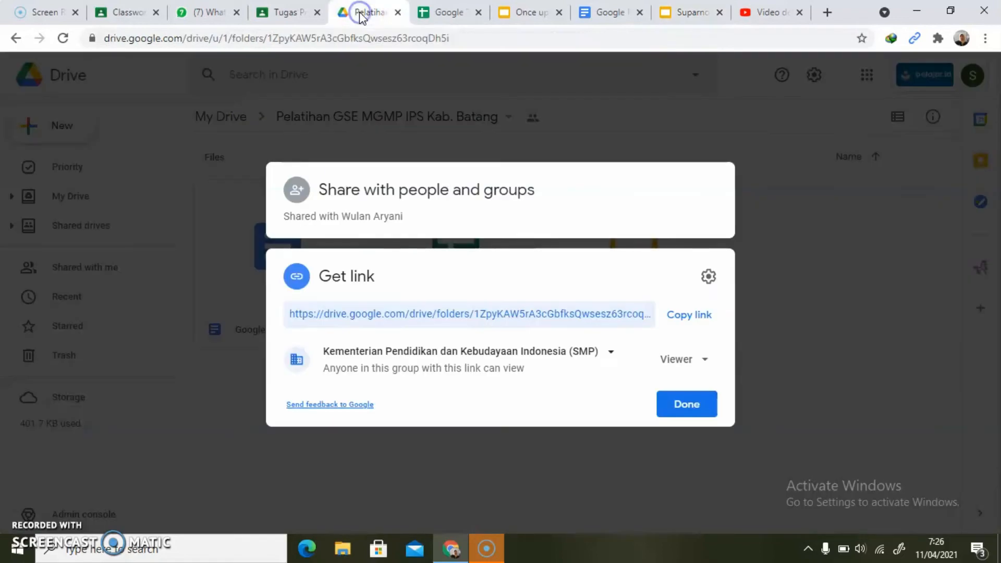
{"action": "left_click", "coordinate": [676, 406]}
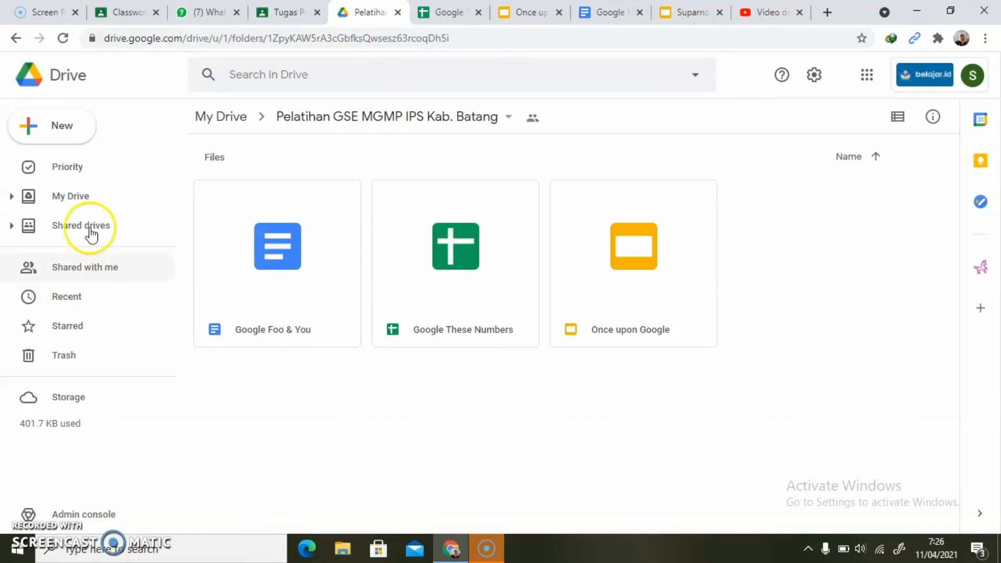
- Upload the Piagam certificate PDF from the Downloads folder into the Pelatihan GSE MGMP IPS Kab. Batang folder
{"action": "left_click", "coordinate": [38, 131]}
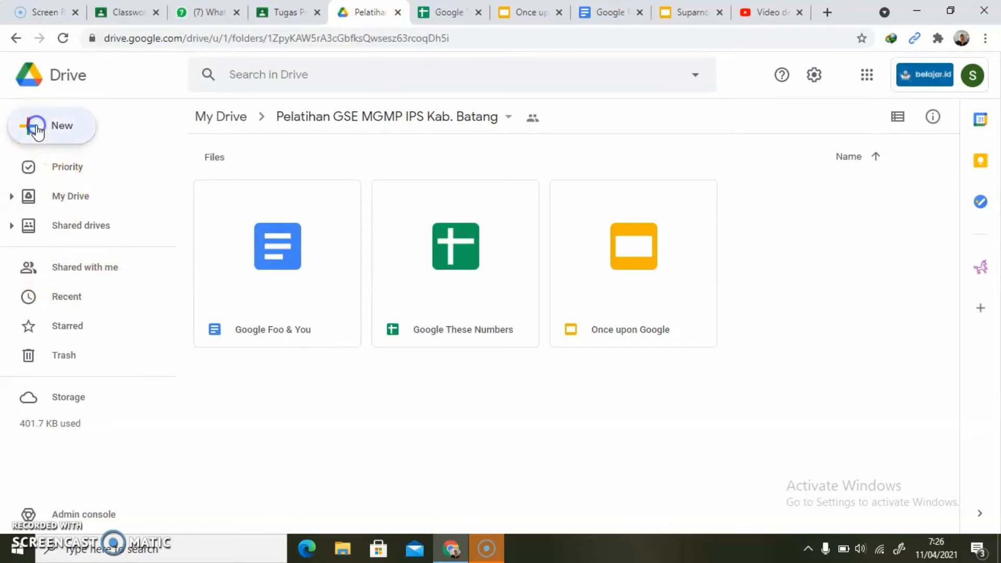
{"action": "left_click", "coordinate": [77, 175]}
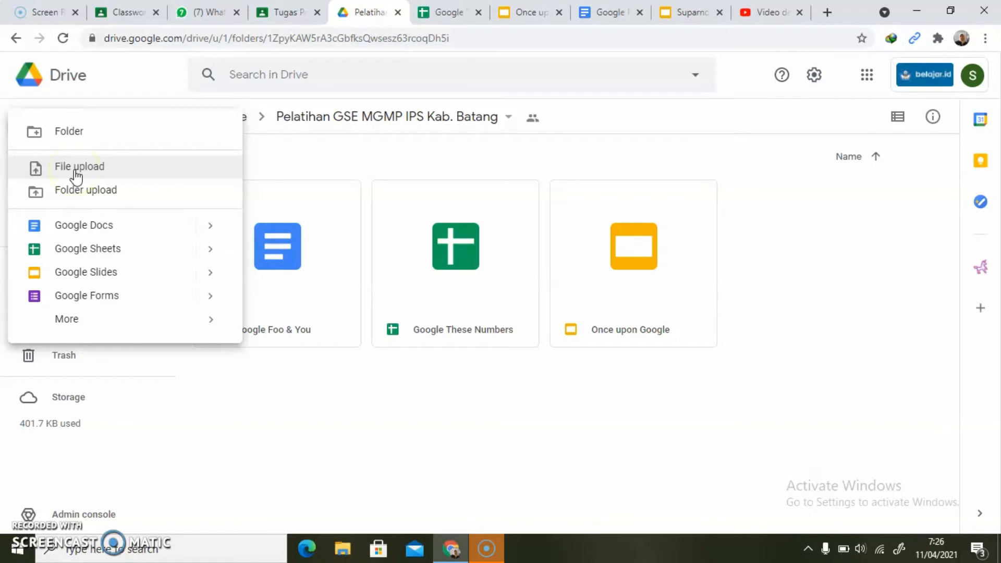
{"action": "left_click", "coordinate": [78, 171]}
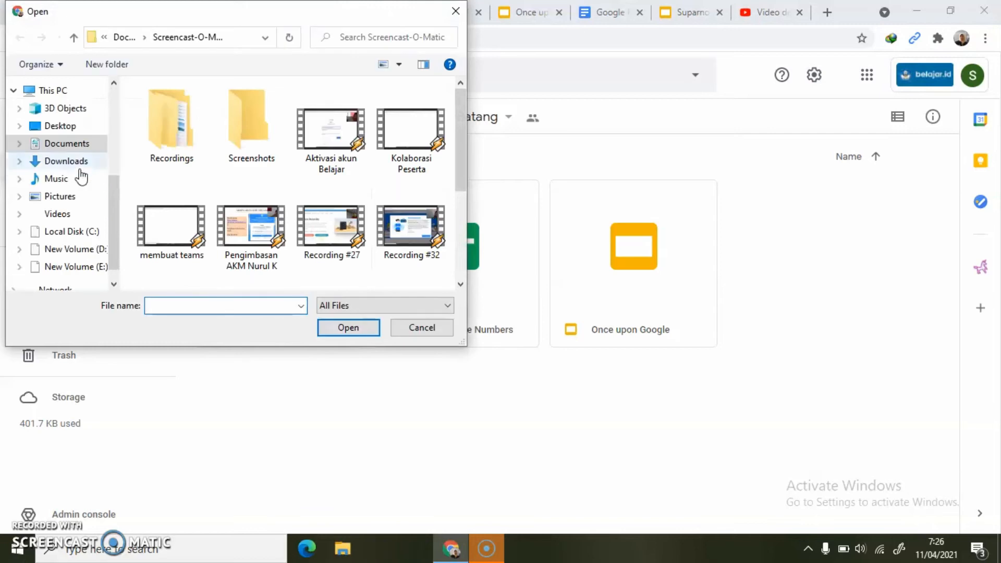
{"action": "left_click", "coordinate": [79, 160]}
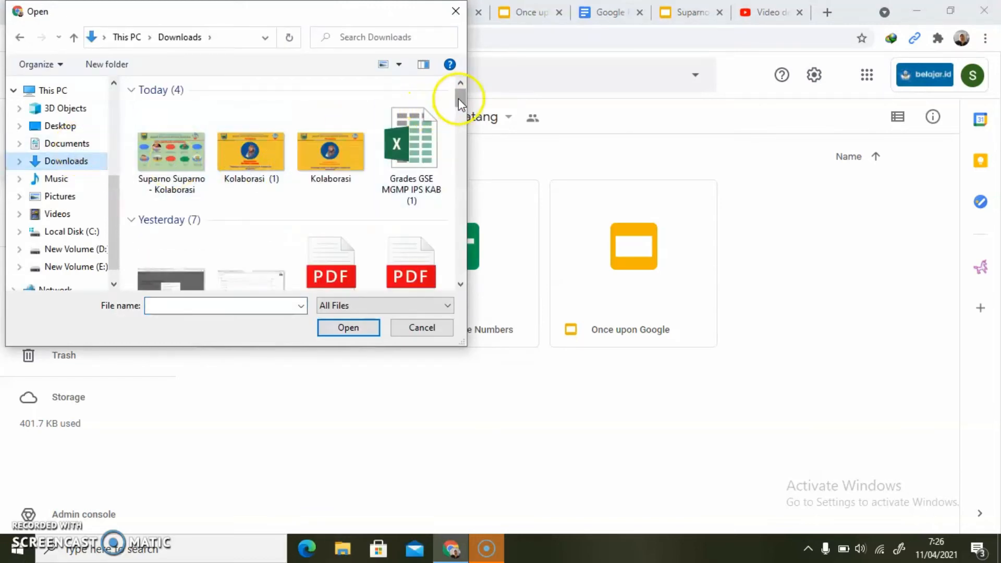
{"action": "left_click_drag", "start_coordinate": [458, 98], "coordinate": [456, 130]}
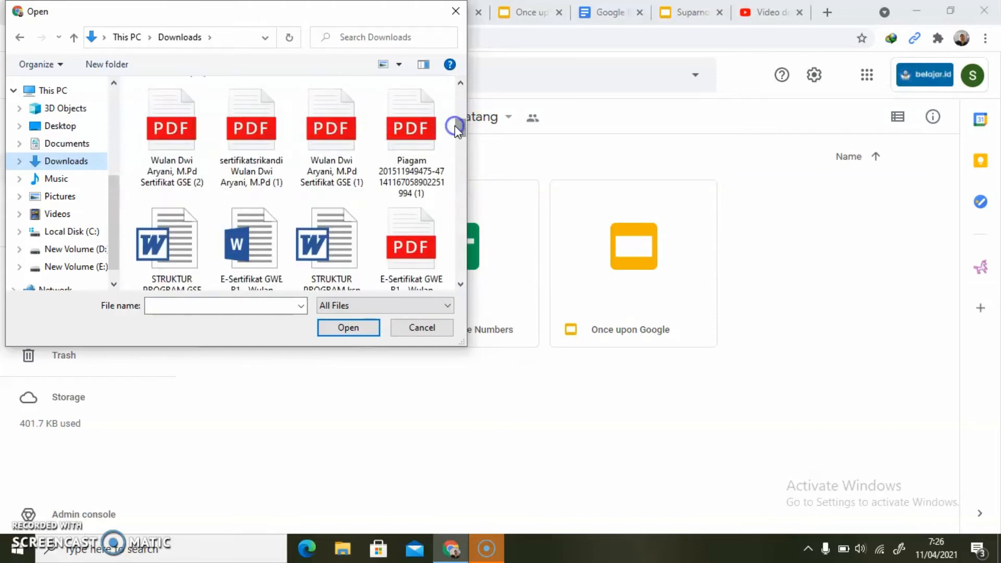
{"action": "left_click", "coordinate": [414, 160]}
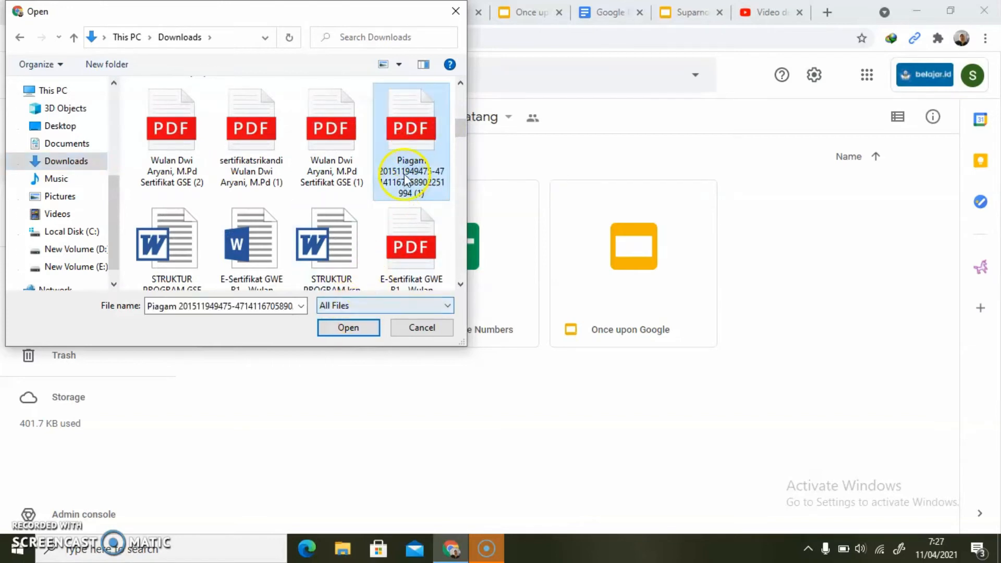
{"action": "left_click", "coordinate": [346, 328]}
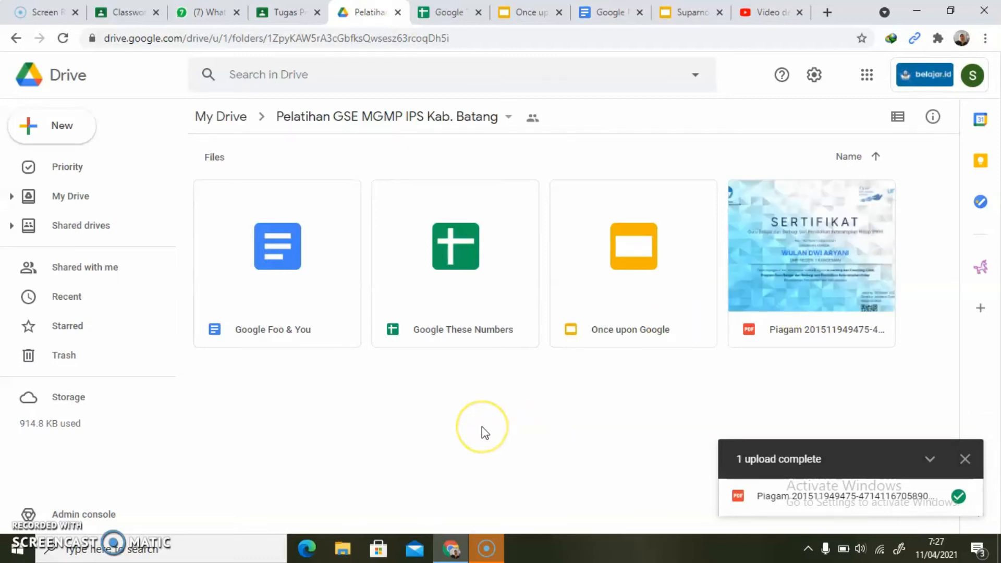
- Switch to the assignment presentation and paste the file upload screenshot centred below the instruction text on slide 9
{"action": "left_click", "coordinate": [681, 10]}
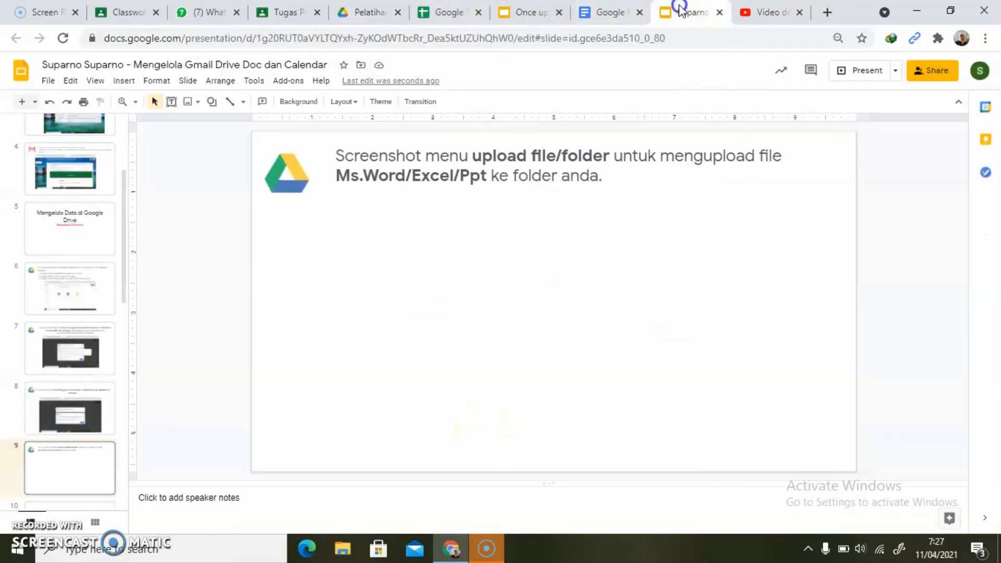
{"action": "key", "text": "ctrl+v"}
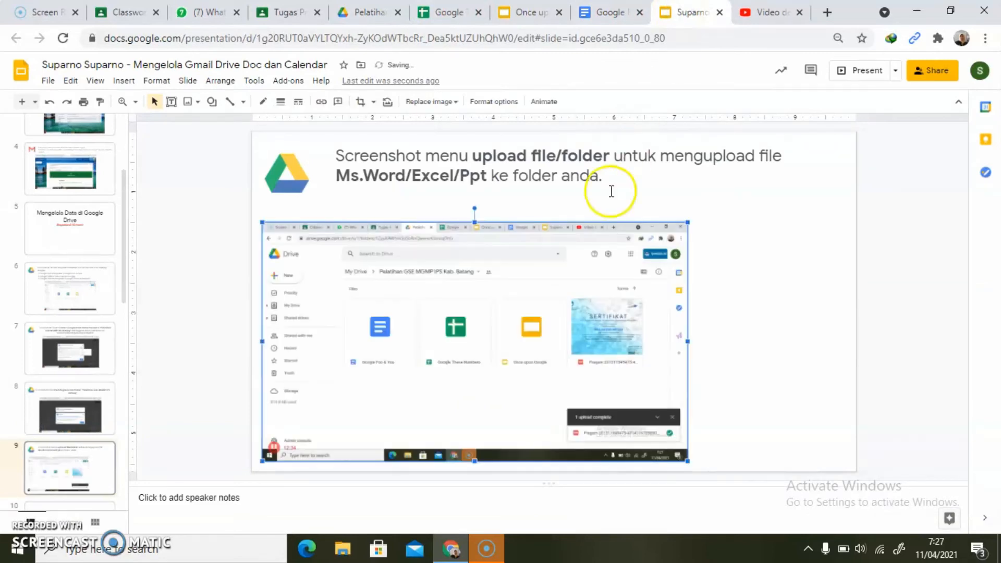
{"action": "left_click", "coordinate": [208, 443]}
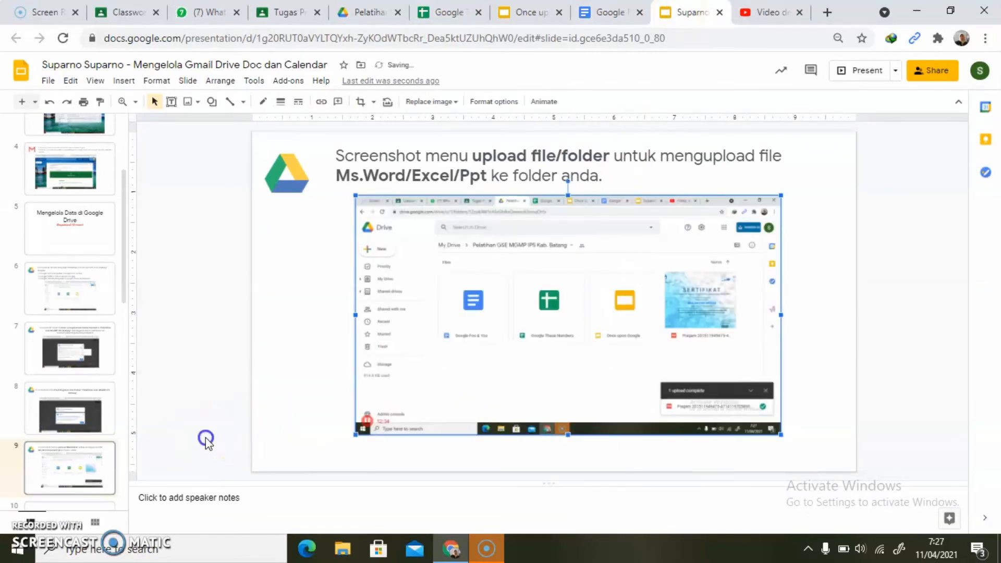
{"action": "key", "text": "Down"}
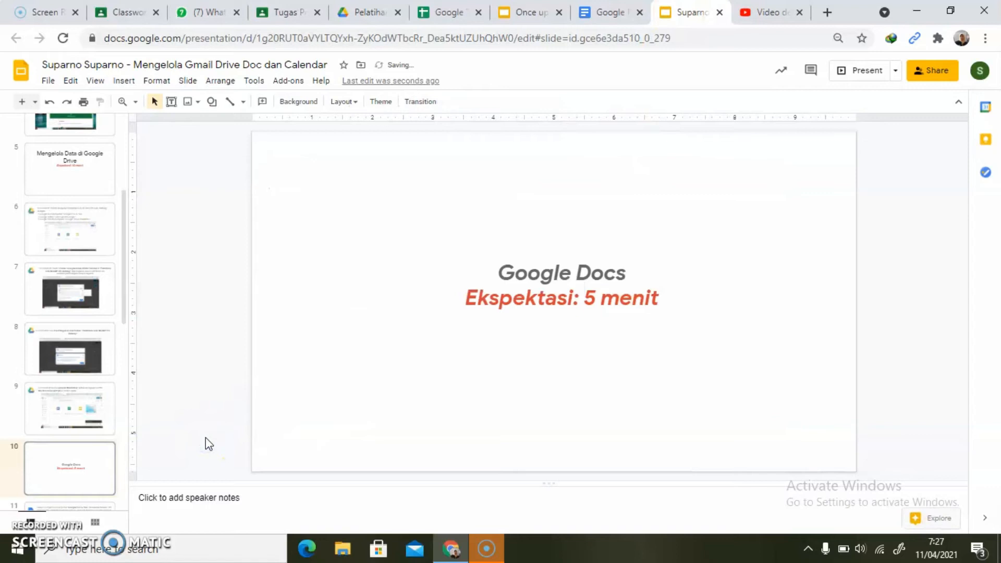
{"action": "key", "text": "Up"}
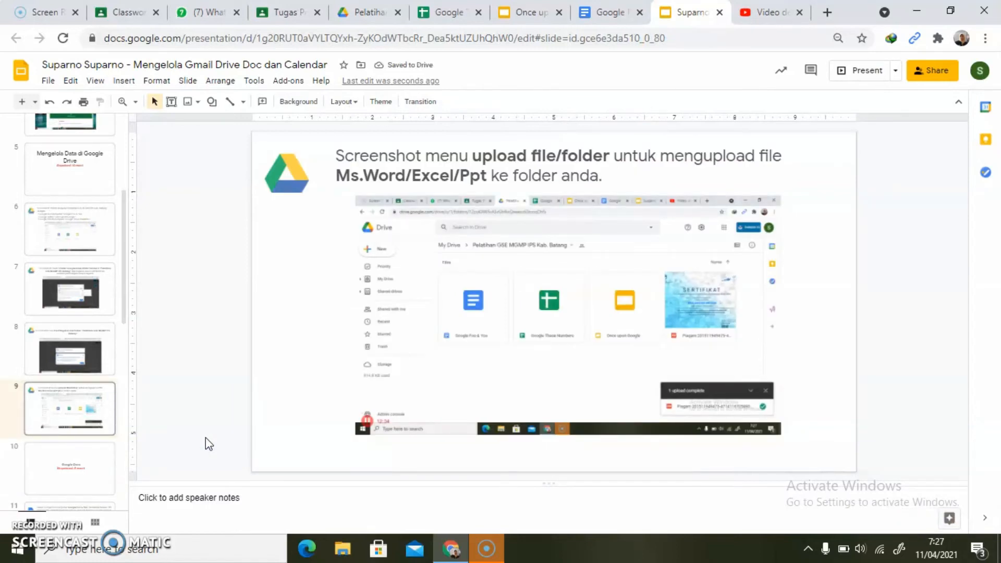
- Go to slide 11 and copy the phrase "If I can Google, anyone can!" from its instruction text
{"action": "key", "text": "Down"}
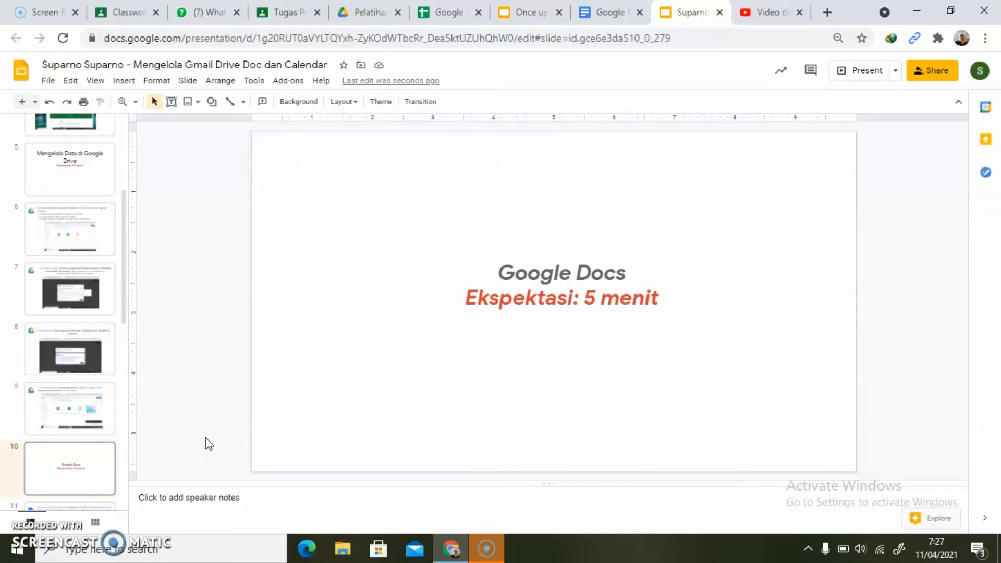
{"action": "key", "text": "Down"}
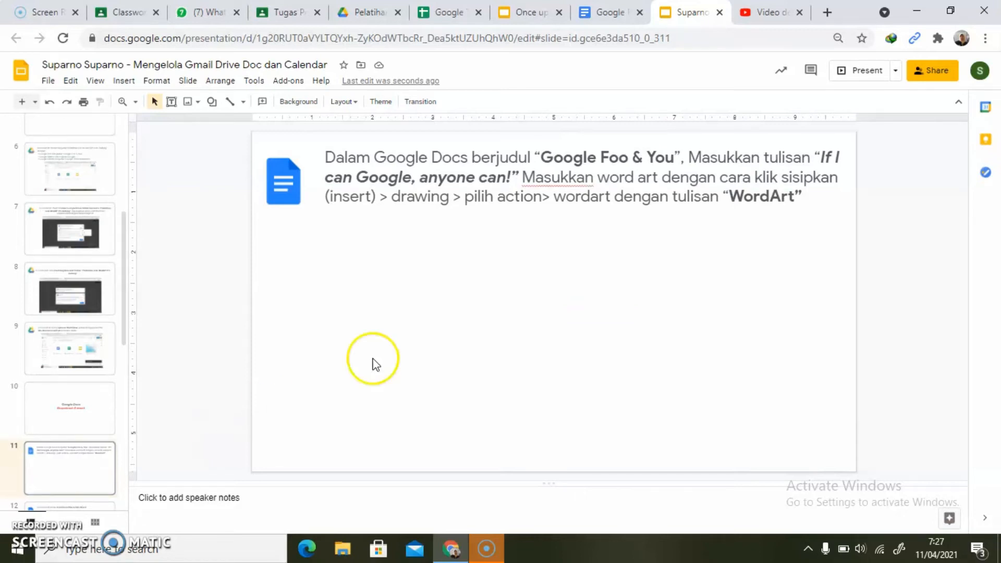
{"action": "left_click", "coordinate": [822, 157]}
{"action": "key", "text": "shift+Right"}
{"action": "key", "text": "shift+Right"}
{"action": "key", "text": "shift+Right"}
{"action": "key", "text": "shift+Right"}
{"action": "key", "text": "shift+Right"}
{"action": "key", "text": "shift+Right"}
{"action": "key", "text": "shift+Right"}
{"action": "key", "text": "shift+Right"}
{"action": "key", "text": "shift+Right"}
{"action": "key", "text": "shift+Right"}
{"action": "key", "text": "shift+Right"}
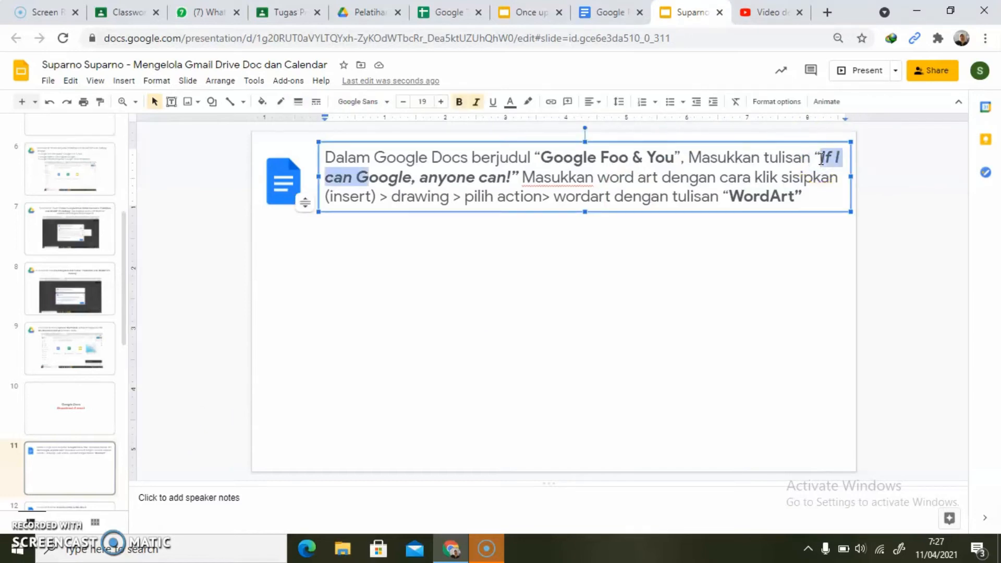
{"action": "key", "text": "shift+Right"}
{"action": "key", "text": "shift+Right"}
{"action": "key", "text": "shift+Right"}
{"action": "key", "text": "shift+Right"}
{"action": "key", "text": "shift+Right"}
{"action": "key", "text": "shift+Right"}
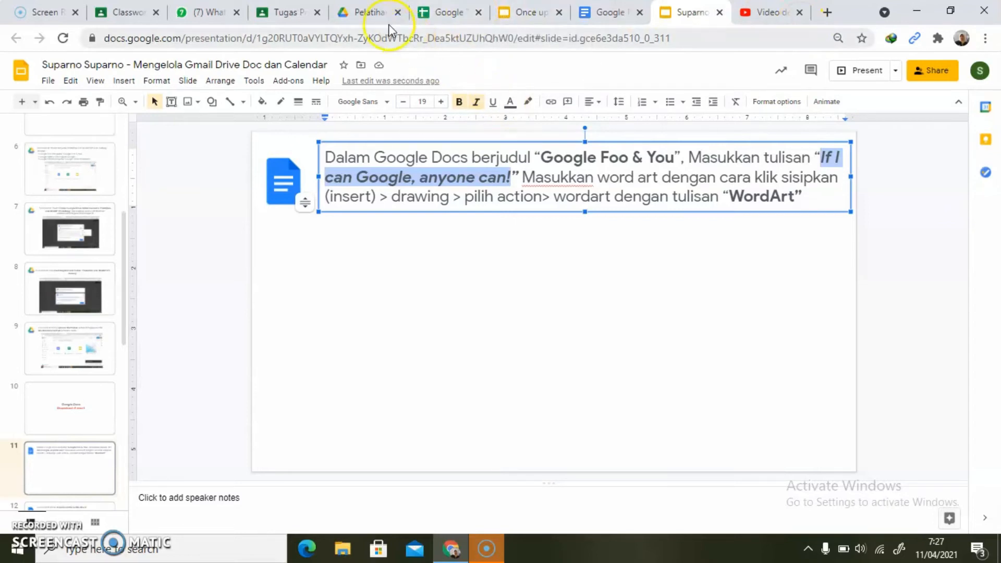
- Switch to Google Drive, open the Google Foo & You document and paste "If I can Google, anyone can!" followed by a new line
{"action": "left_click", "coordinate": [368, 17]}
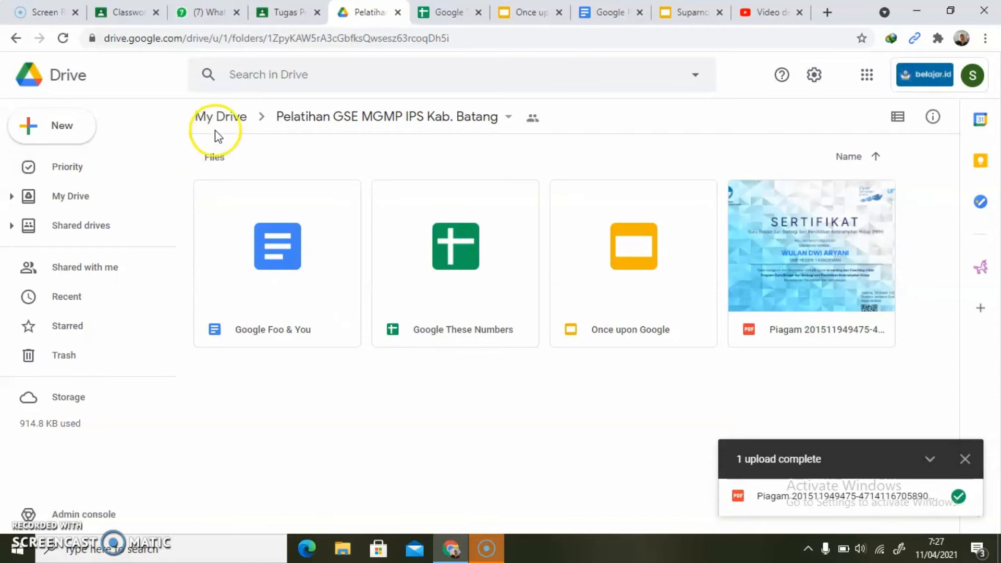
{"action": "double_click", "coordinate": [267, 286]}
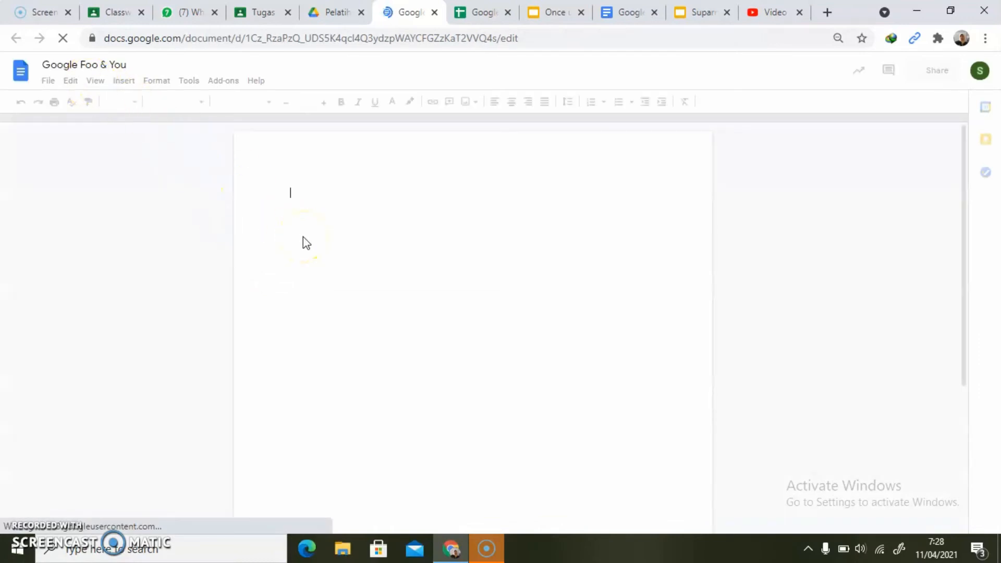
{"action": "left_click", "coordinate": [301, 201]}
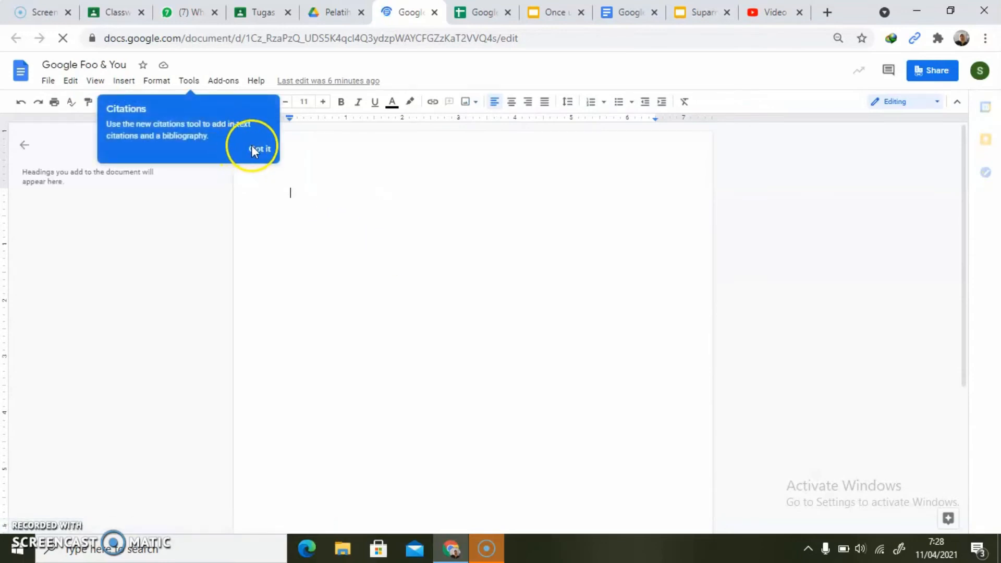
{"action": "left_click", "coordinate": [261, 150]}
{"action": "left_click", "coordinate": [301, 211]}
{"action": "type", "text": "If I can Google, anyone can!"}
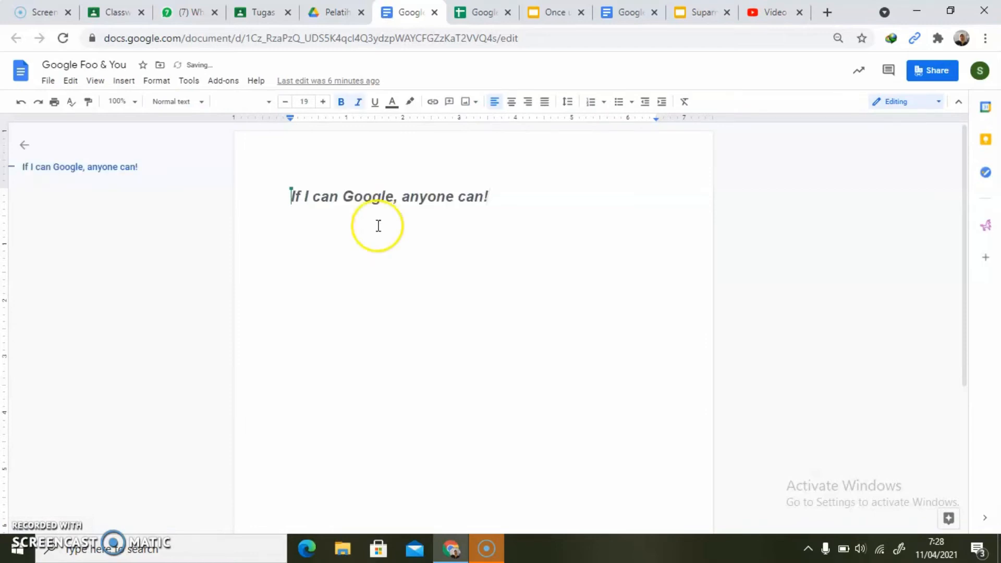
{"action": "key", "text": "Return"}
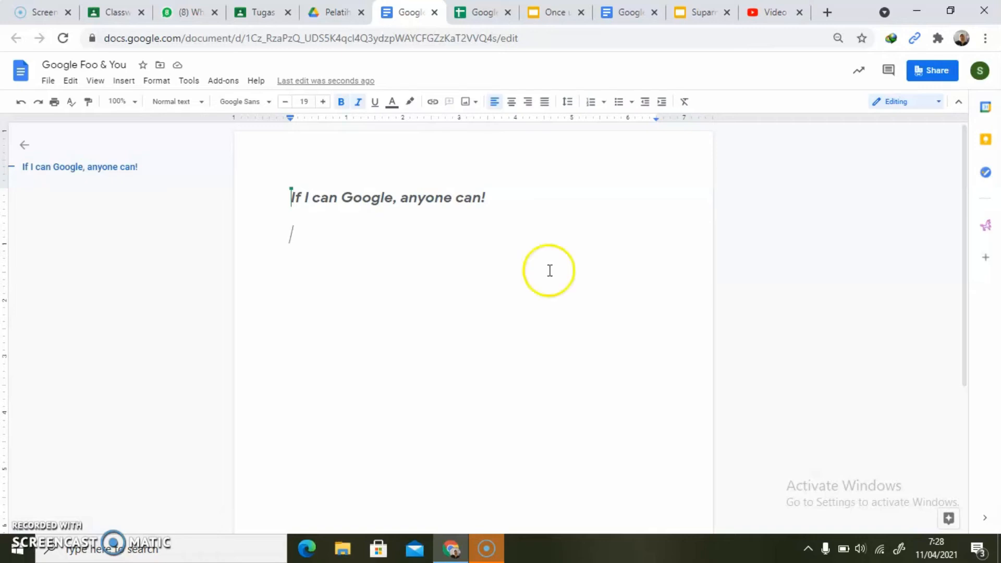
- Insert a new drawing containing word art with the text "WordArt" below the phrase in the document
{"action": "left_click", "coordinate": [125, 84]}
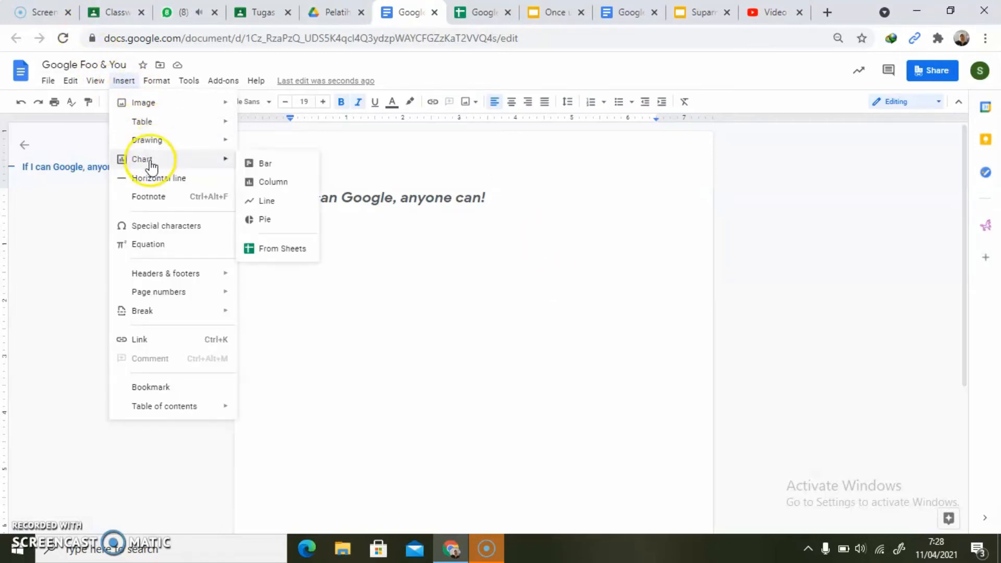
{"action": "mouse_move", "coordinate": [151, 124]}
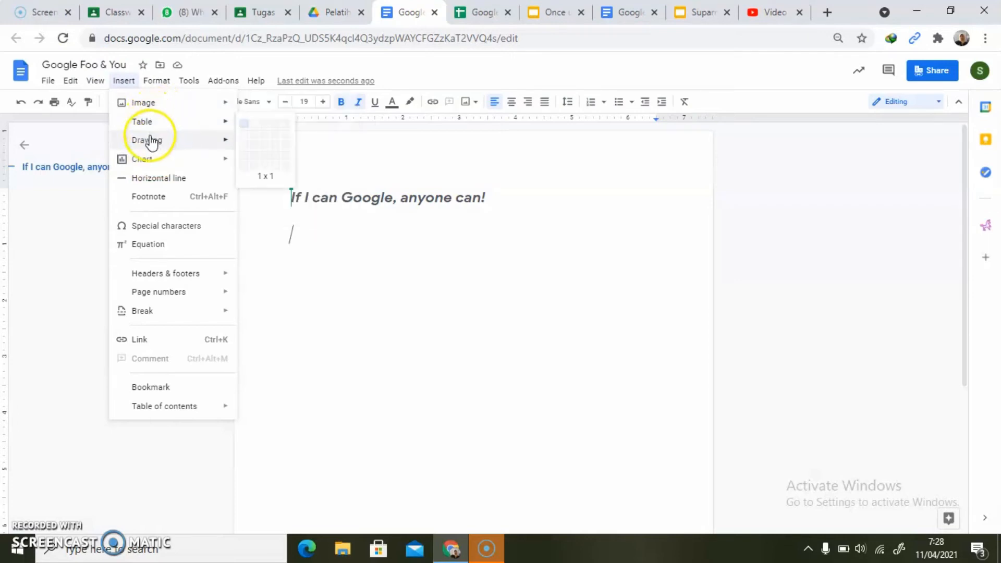
{"action": "mouse_move", "coordinate": [150, 148]}
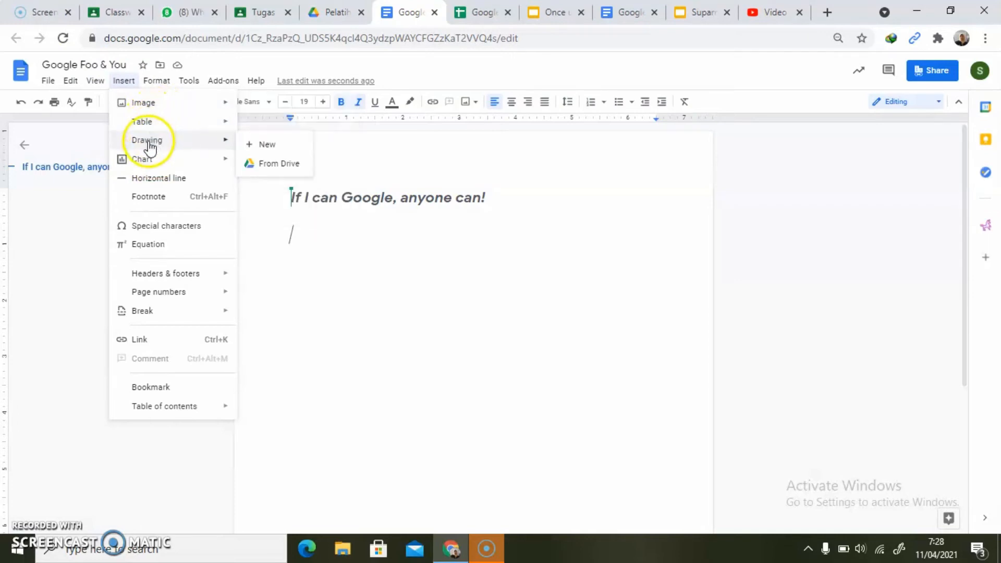
{"action": "left_click", "coordinate": [266, 147]}
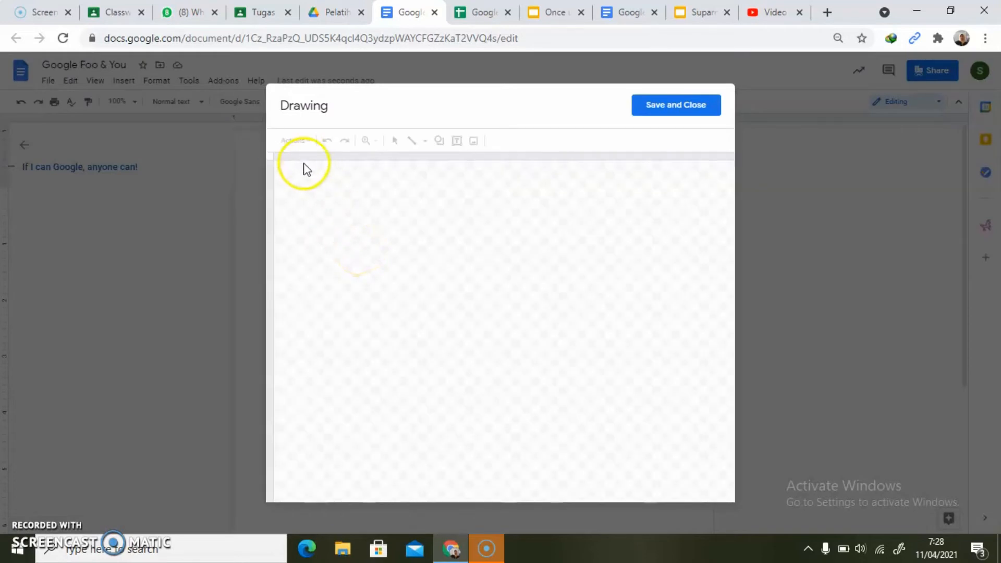
{"action": "left_click", "coordinate": [304, 139]}
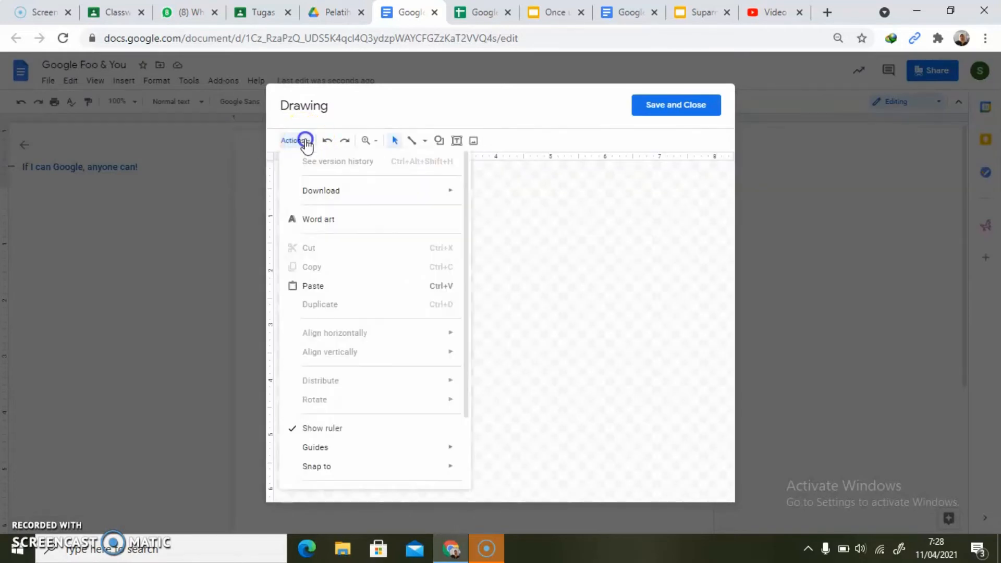
{"action": "left_click", "coordinate": [321, 219]}
{"action": "left_click", "coordinate": [447, 190]}
{"action": "type", "text": "WordArt"}
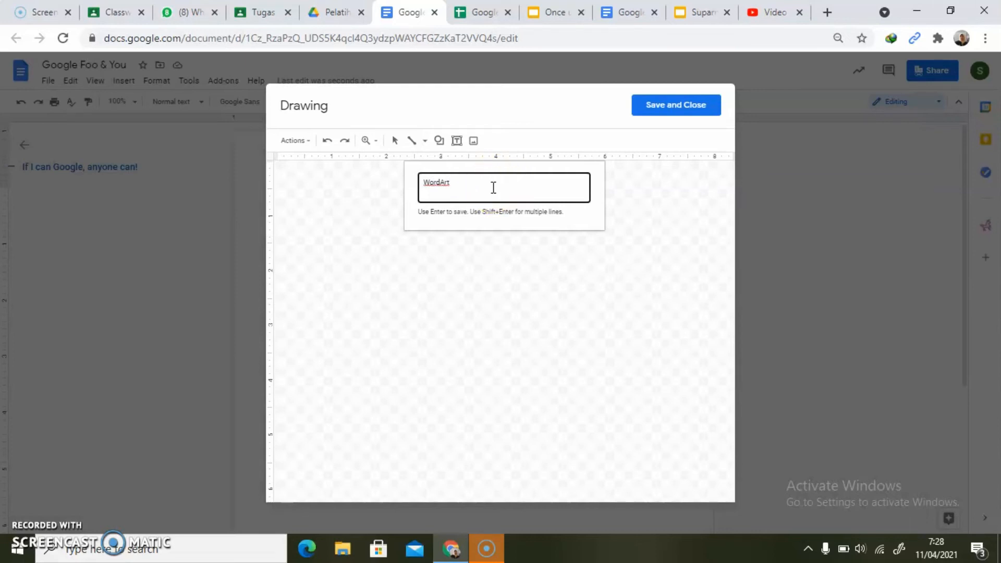
{"action": "key", "text": "Return"}
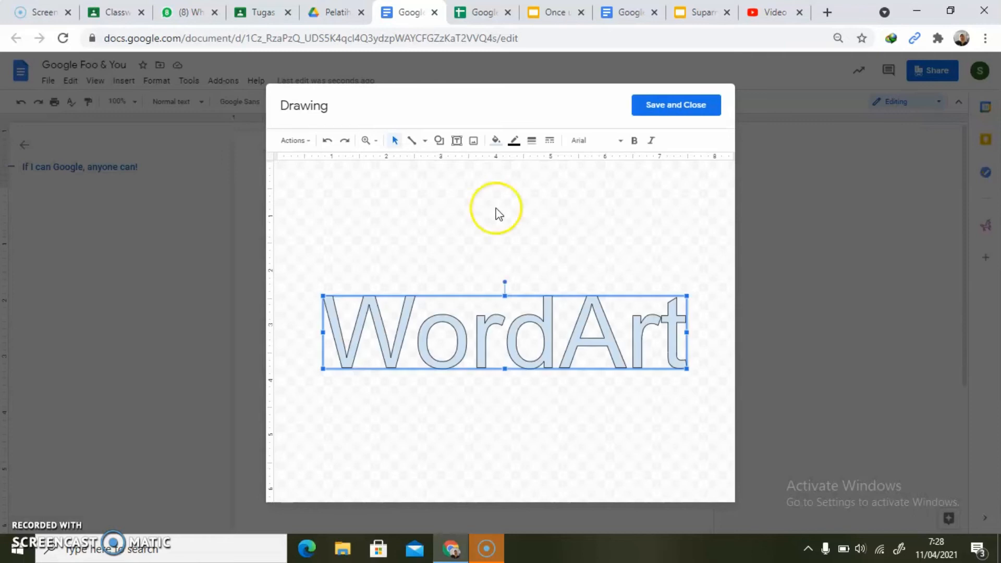
{"action": "left_click", "coordinate": [662, 113]}
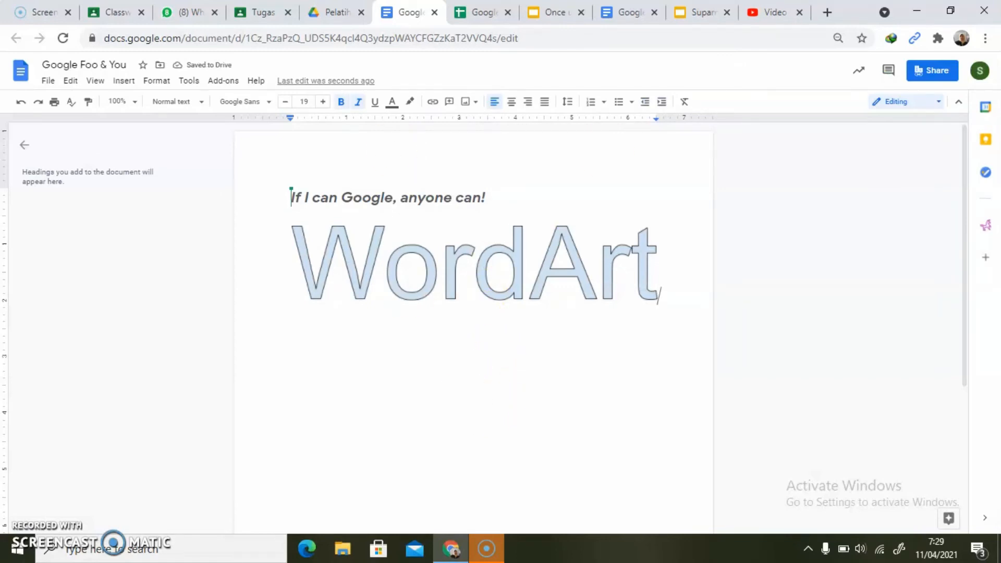
- Switch to the assignment presentation, paste the document screenshot centred below the text on slide 11 and go to slide 12
{"action": "left_click", "coordinate": [699, 12]}
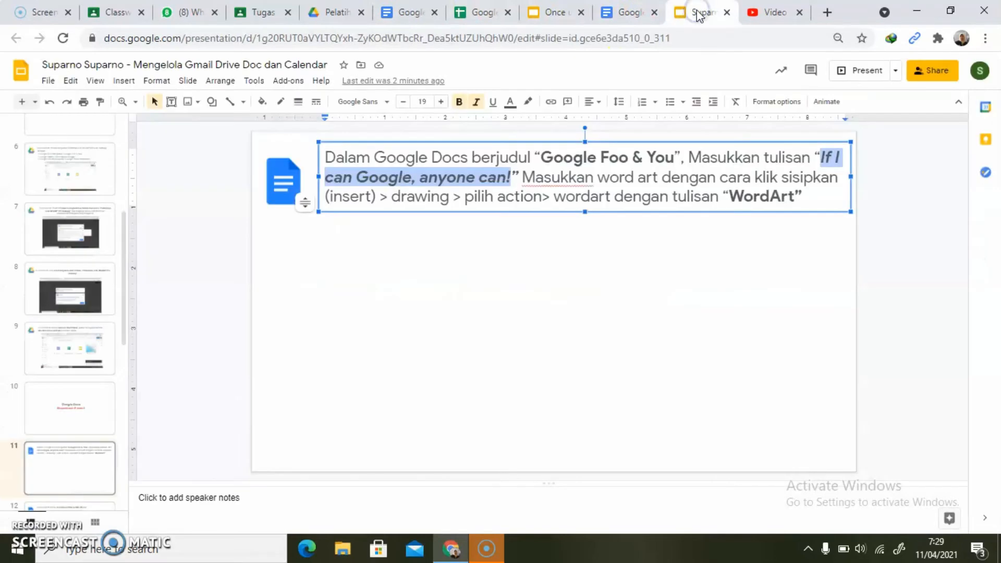
{"action": "left_click", "coordinate": [412, 306]}
{"action": "key", "text": "ctrl+v"}
{"action": "left_click_drag", "start_coordinate": [365, 268], "coordinate": [448, 273]}
{"action": "left_click", "coordinate": [266, 437]}
{"action": "key", "text": "Page_Down"}
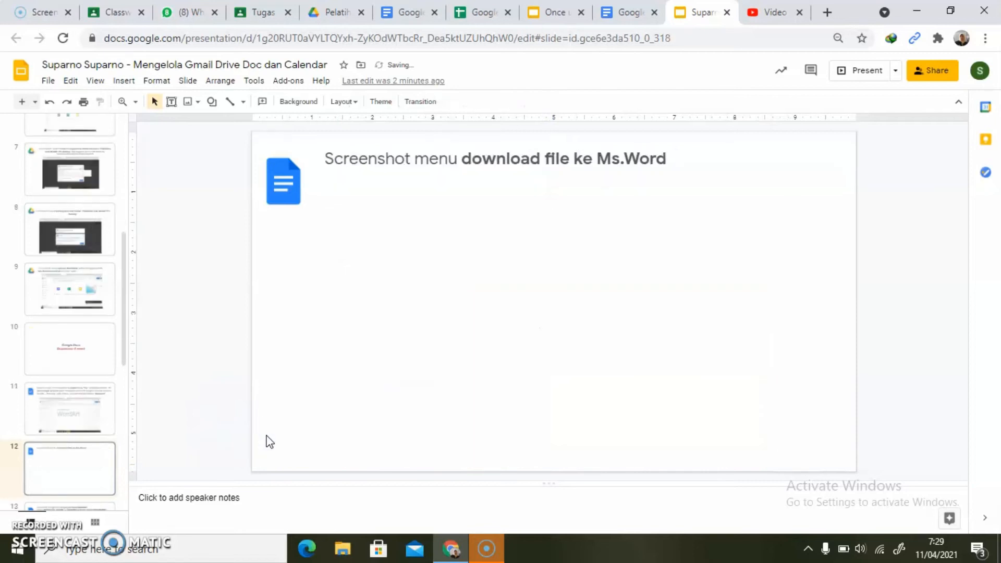
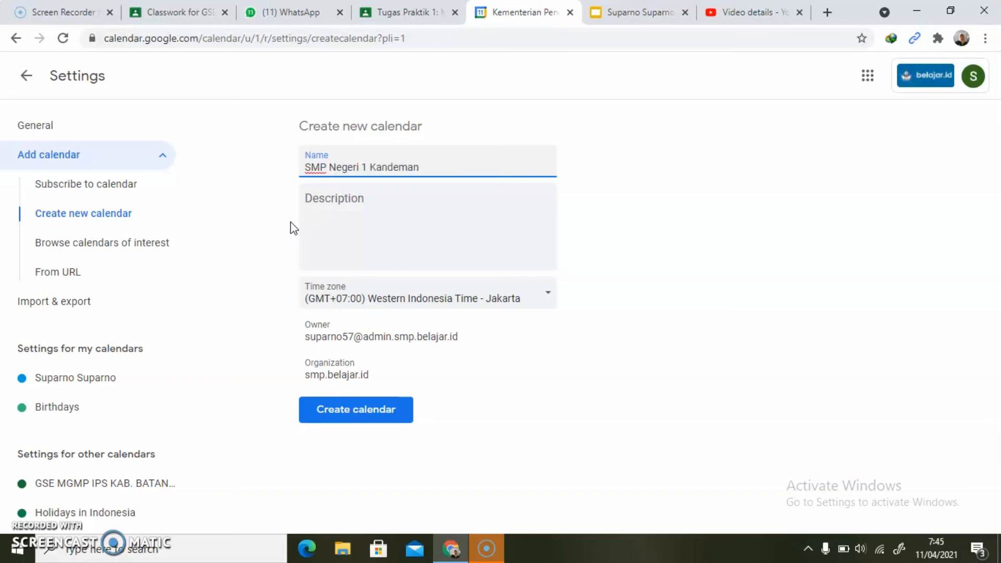
- Create the new calendar named SMP Negeri 1 Kandeman and return to the main calendar view
{"action": "left_click", "coordinate": [357, 412]}
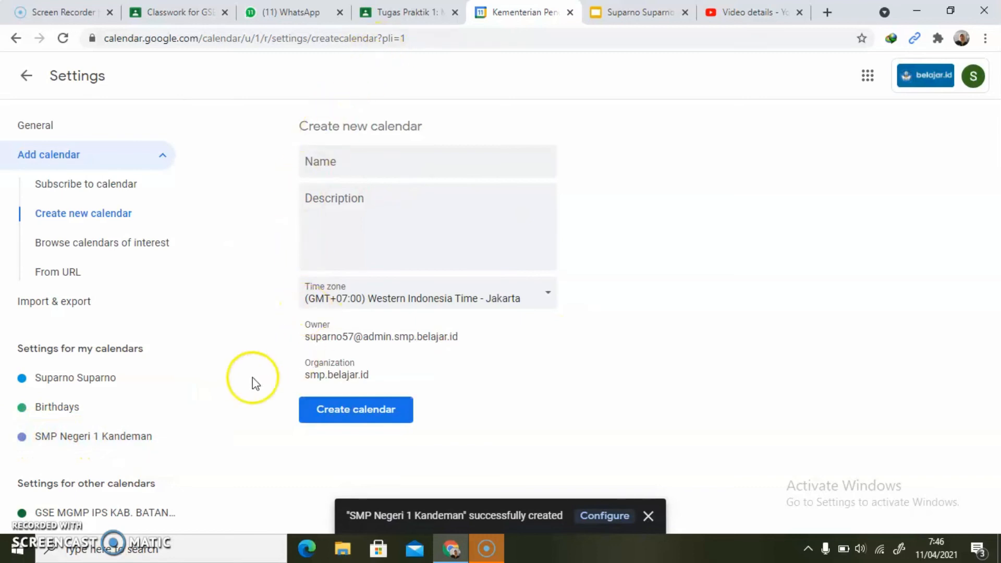
{"action": "left_click", "coordinate": [25, 79]}
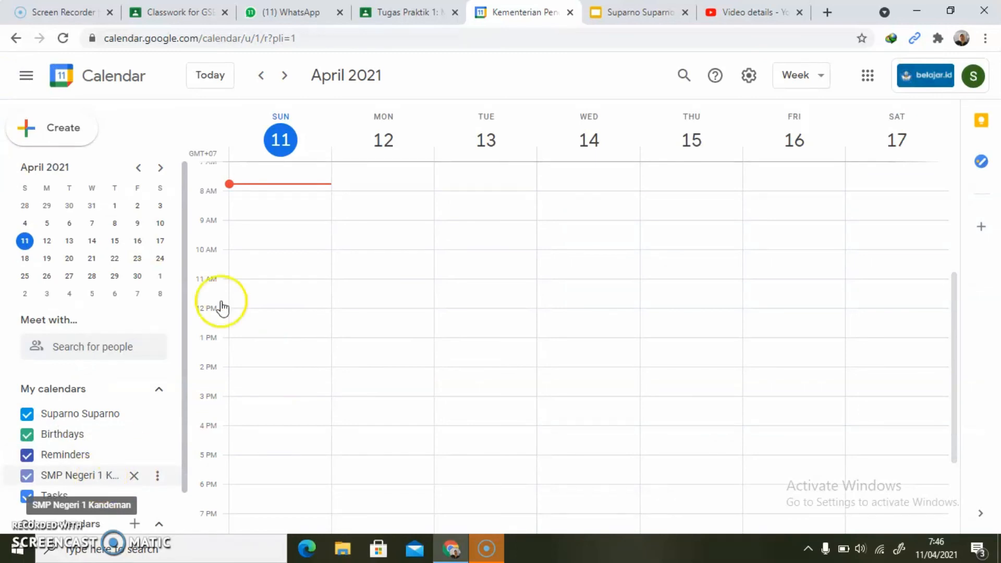
- Switch to the assignment presentation, paste the calendar screenshot below the text on slide 16 and go to slide 17
{"action": "left_click", "coordinate": [623, 13]}
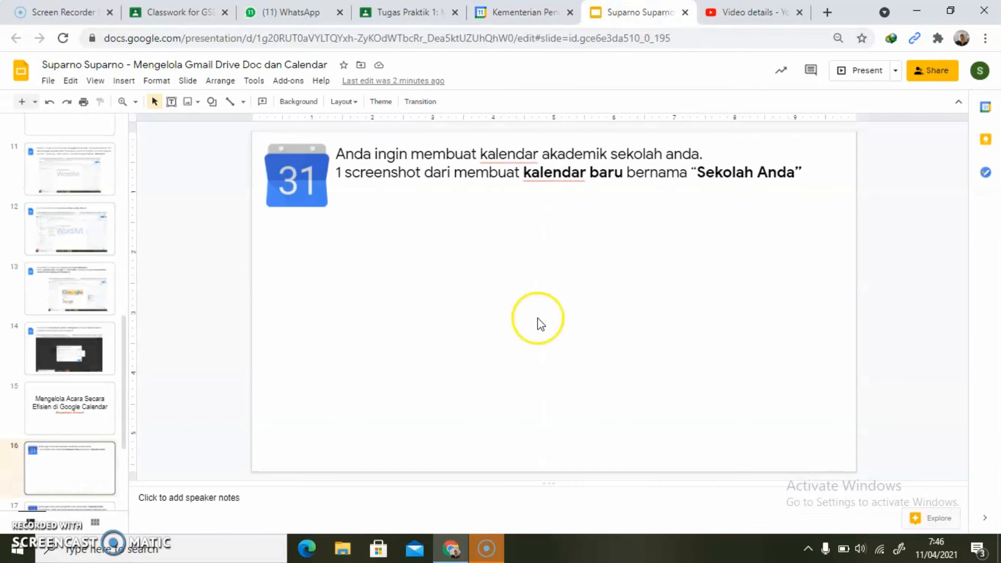
{"action": "key", "text": "ctrl+v"}
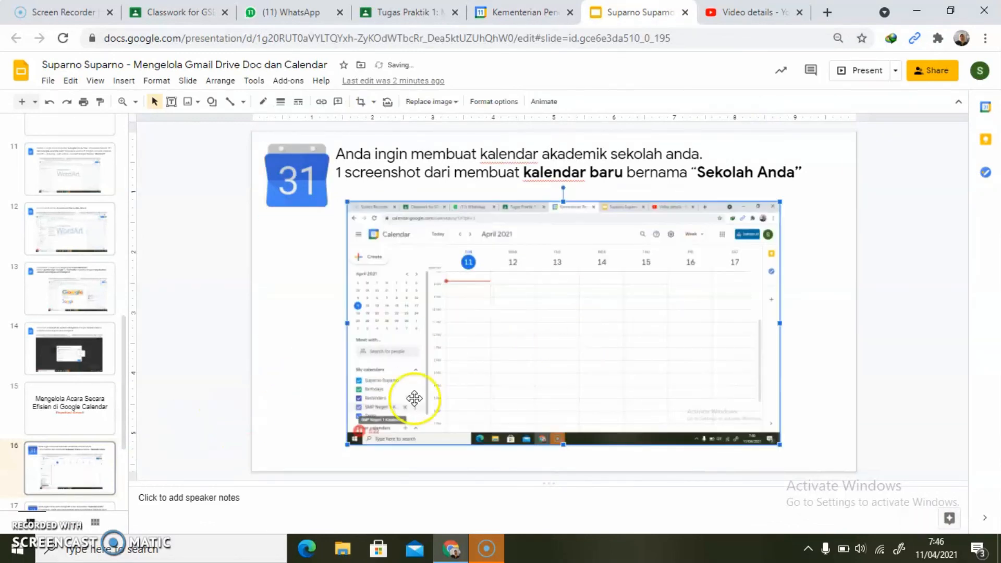
{"action": "left_click", "coordinate": [315, 441]}
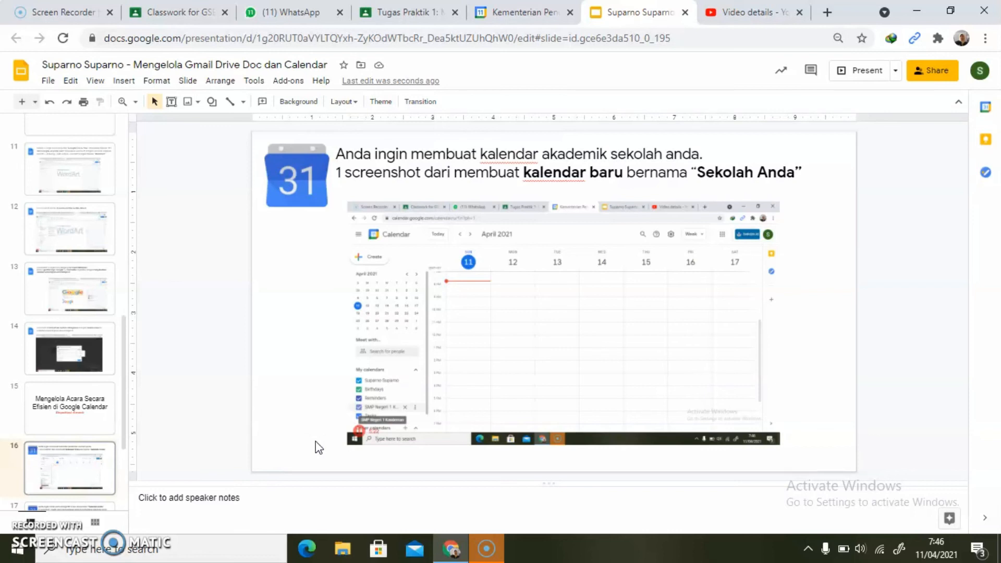
{"action": "left_click", "coordinate": [288, 451]}
{"action": "key", "text": "Down"}
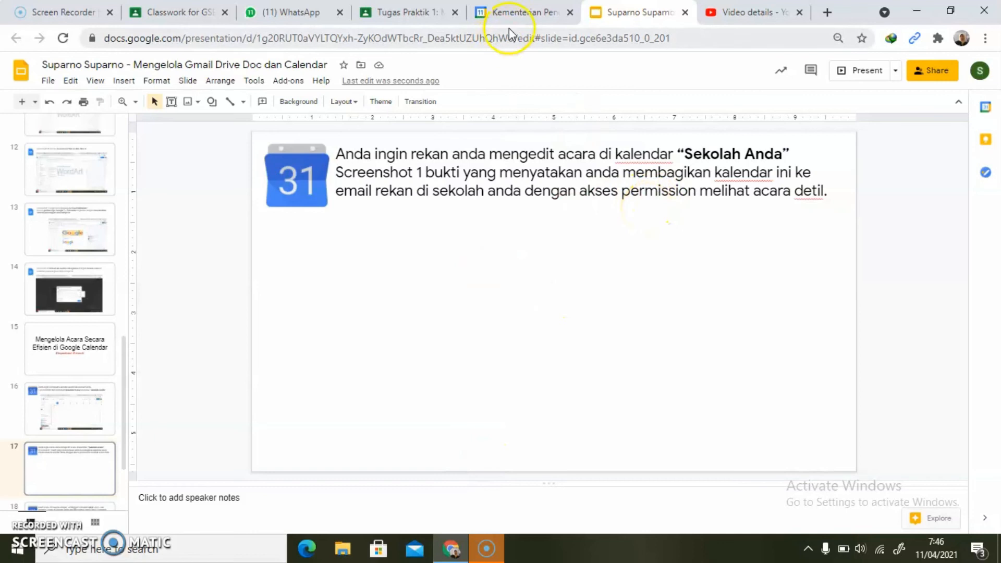
- Switch to Google Calendar and open the specific-people sharing section in the settings of the SMP Negeri 1 Kandeman calendar
{"action": "left_click", "coordinate": [520, 13]}
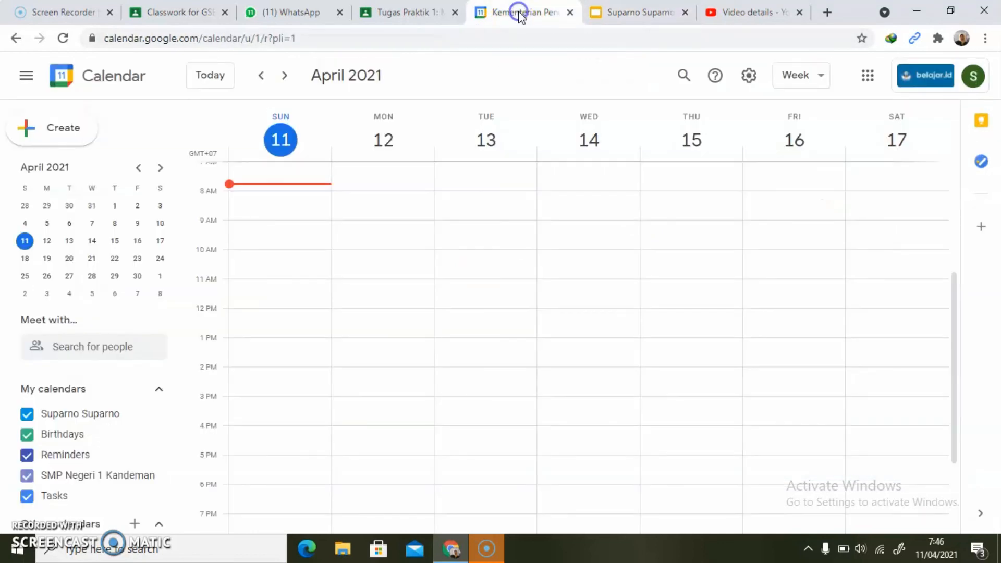
{"action": "mouse_move", "coordinate": [148, 472]}
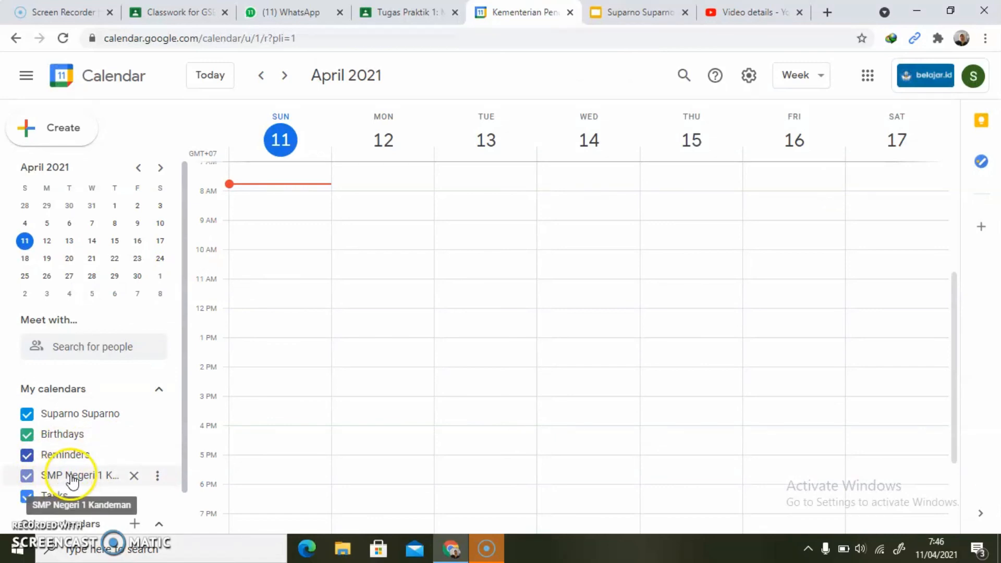
{"action": "left_click", "coordinate": [159, 475]}
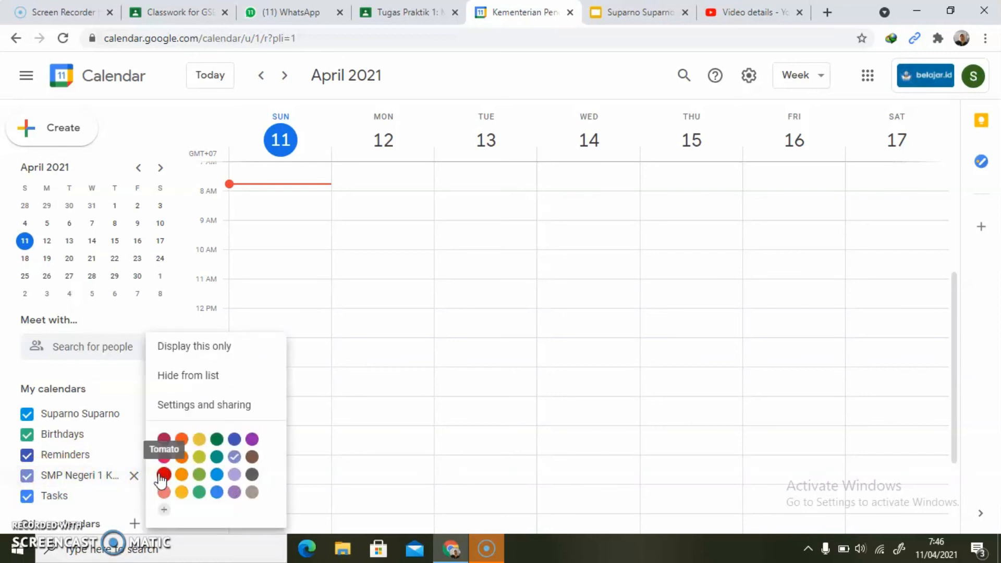
{"action": "left_click", "coordinate": [212, 407]}
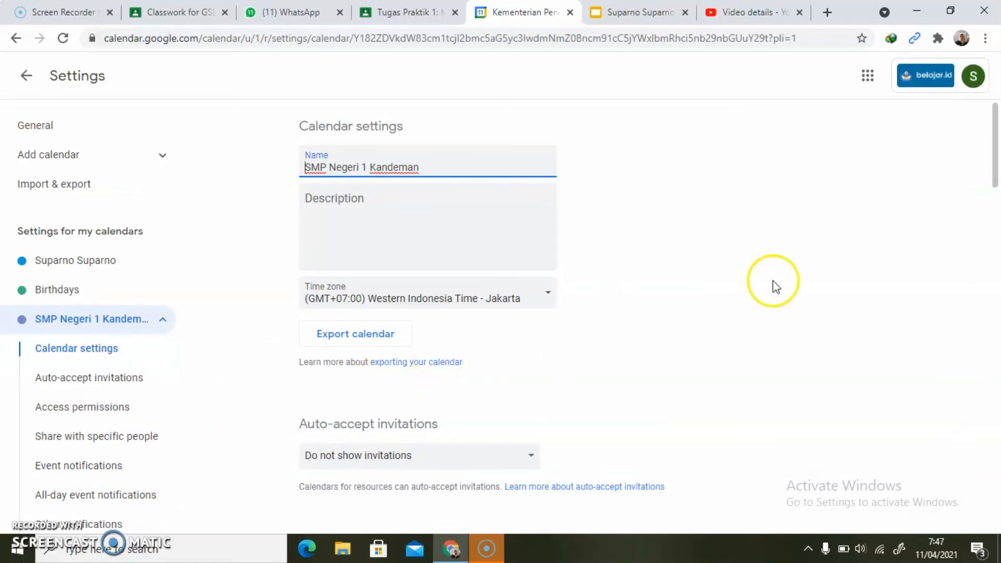
{"action": "left_click_drag", "start_coordinate": [995, 175], "coordinate": [995, 279]}
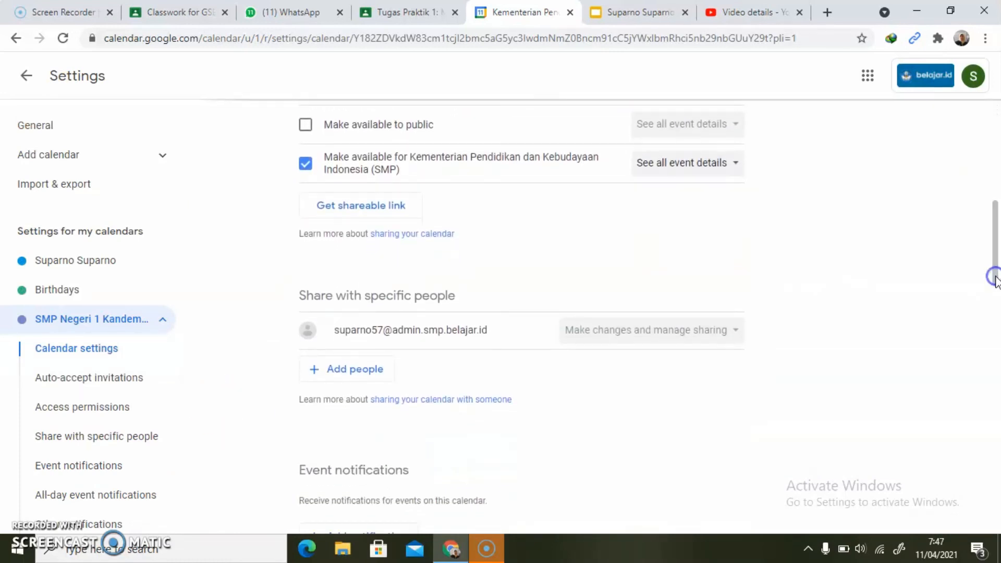
{"action": "left_click", "coordinate": [344, 370]}
{"action": "left_click", "coordinate": [417, 297]}
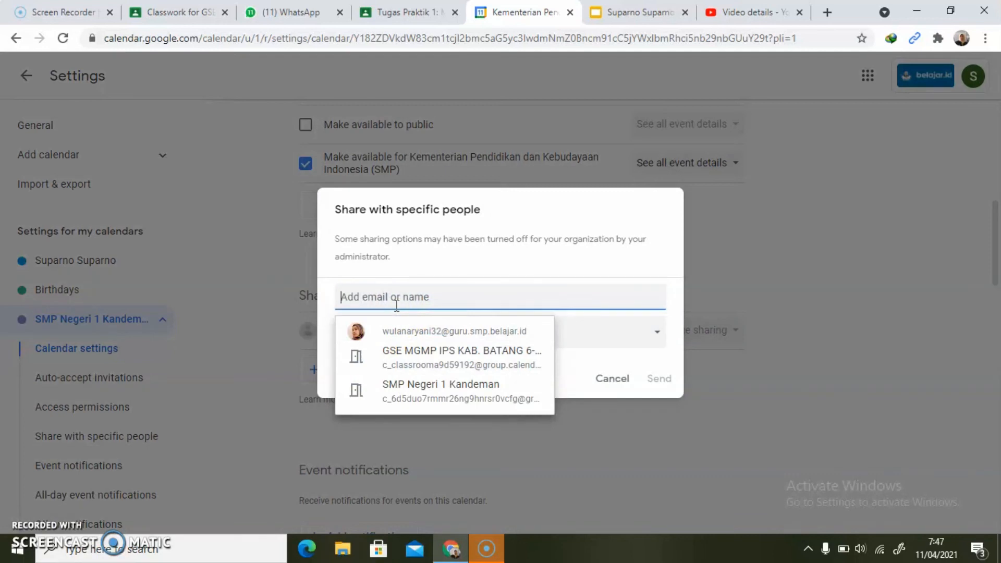
{"action": "type", "text": "w"}
{"action": "left_click", "coordinate": [392, 330]}
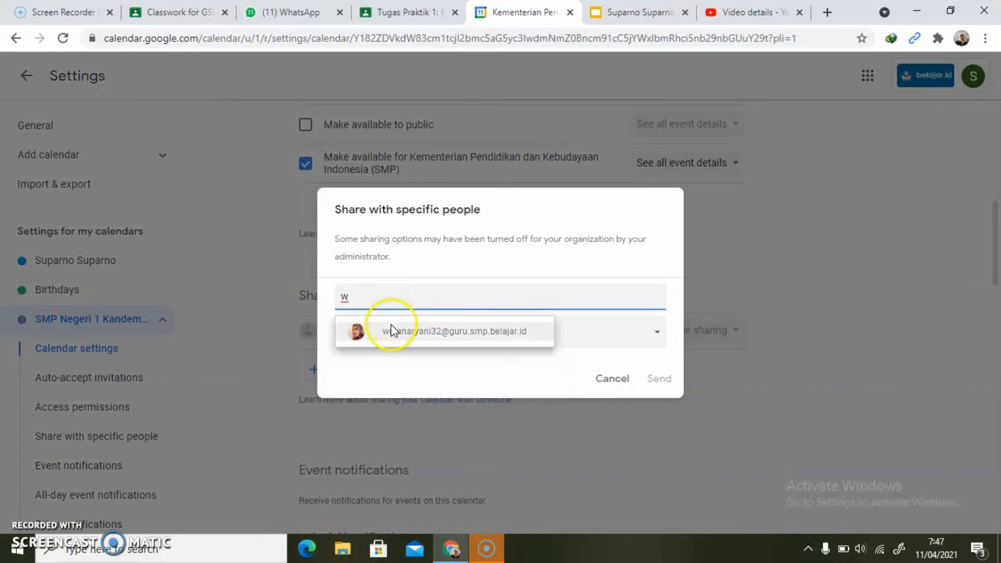
{"action": "left_click", "coordinate": [391, 332]}
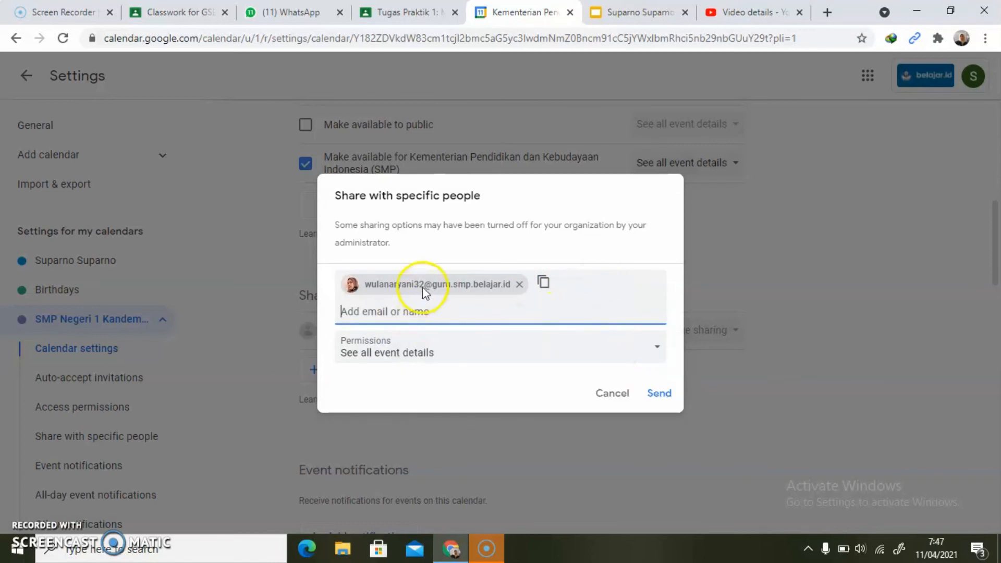
{"action": "mouse_move", "coordinate": [401, 287]}
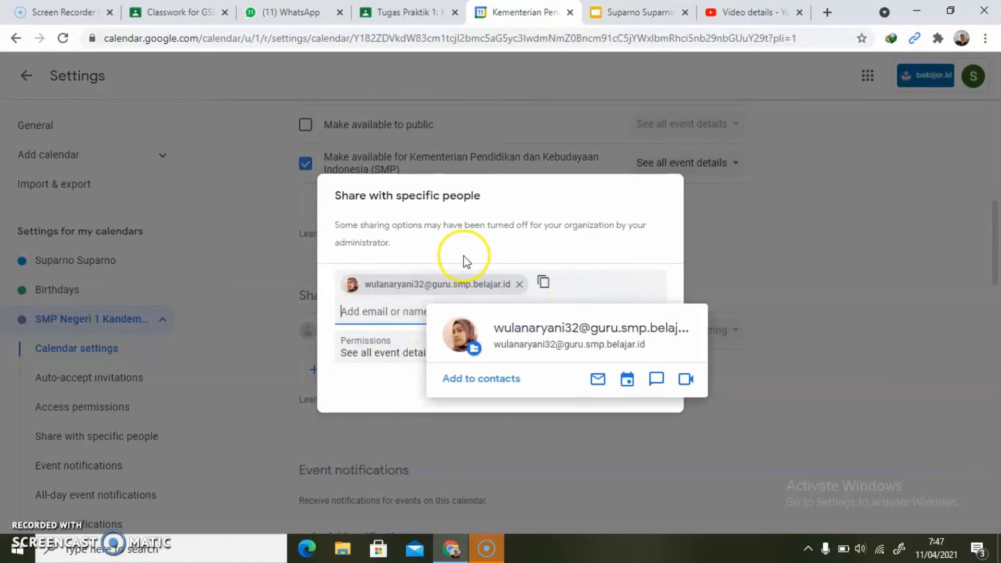
{"action": "left_click", "coordinate": [371, 313]}
{"action": "type", "text": "puri"}
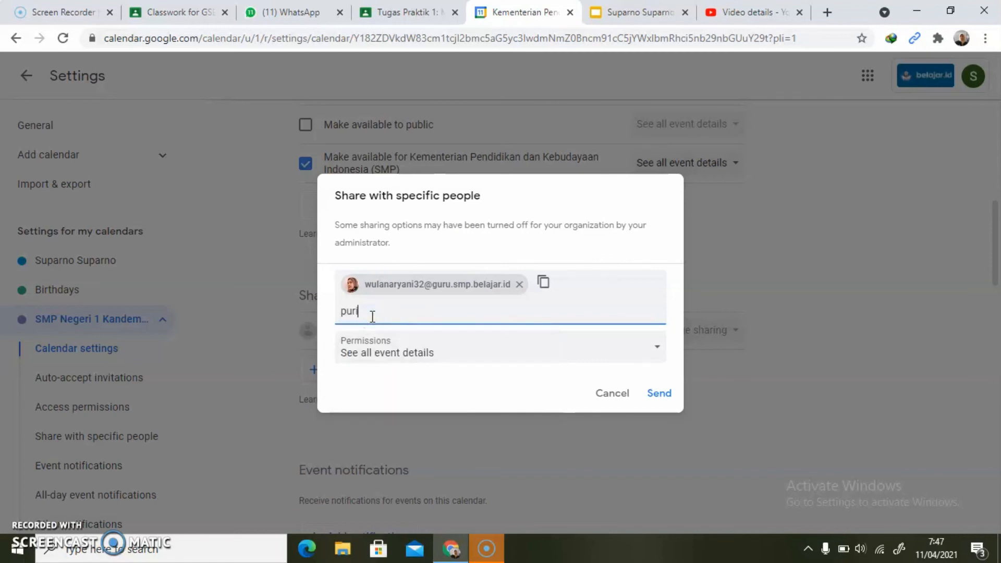
{"action": "key", "text": "BackSpace"}
{"action": "key", "text": "BackSpace"}
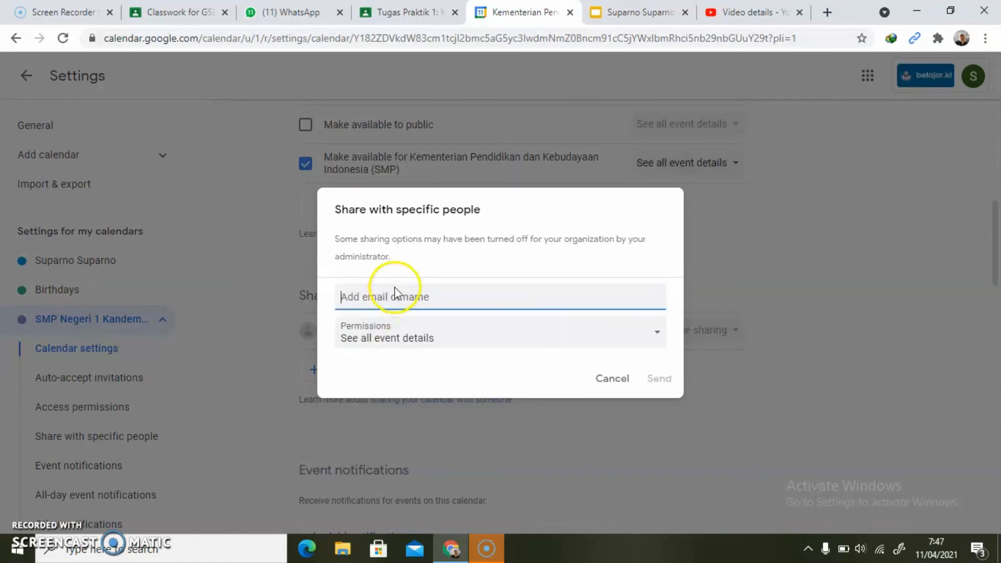
{"action": "left_click", "coordinate": [613, 379]}
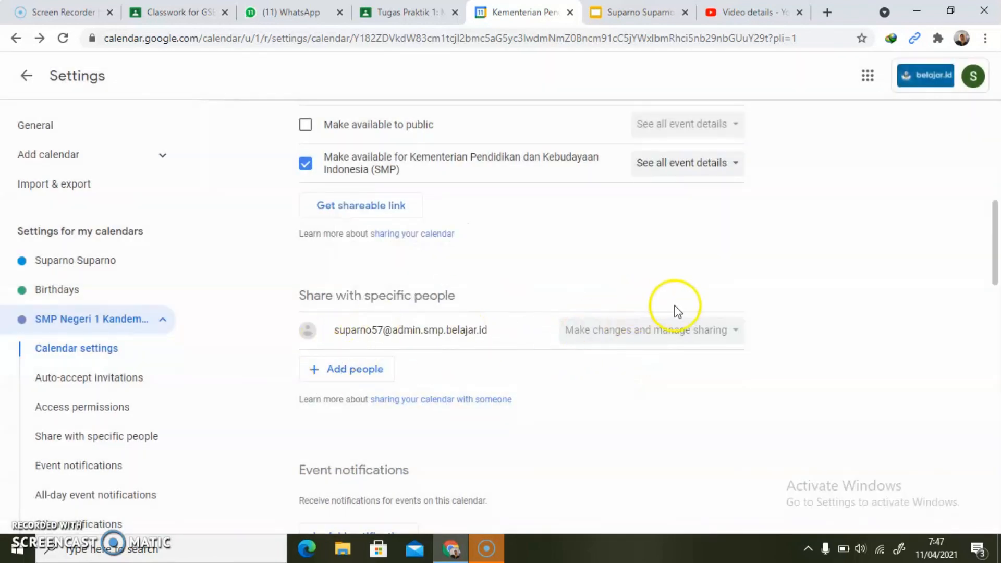
- Add the colleague's suggested e-mail to the calendar's specific-people sharing with the See all event details permission
{"action": "left_click", "coordinate": [357, 371]}
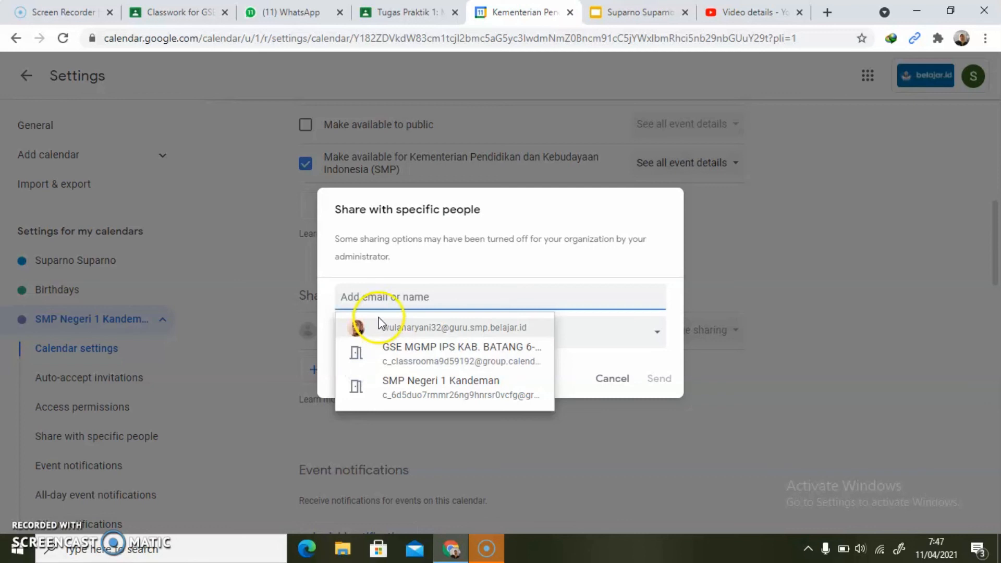
{"action": "type", "text": "wu"}
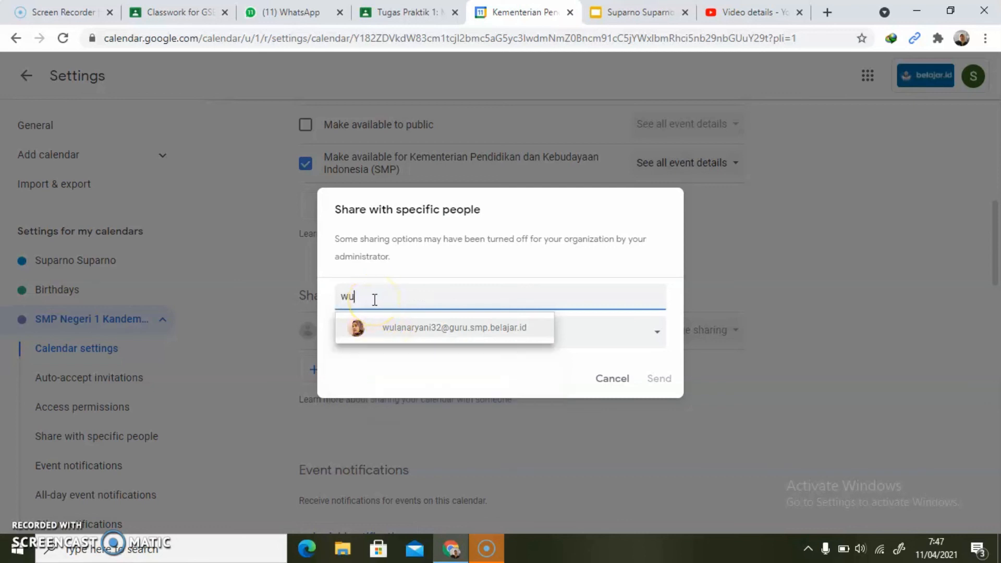
{"action": "left_click", "coordinate": [402, 331]}
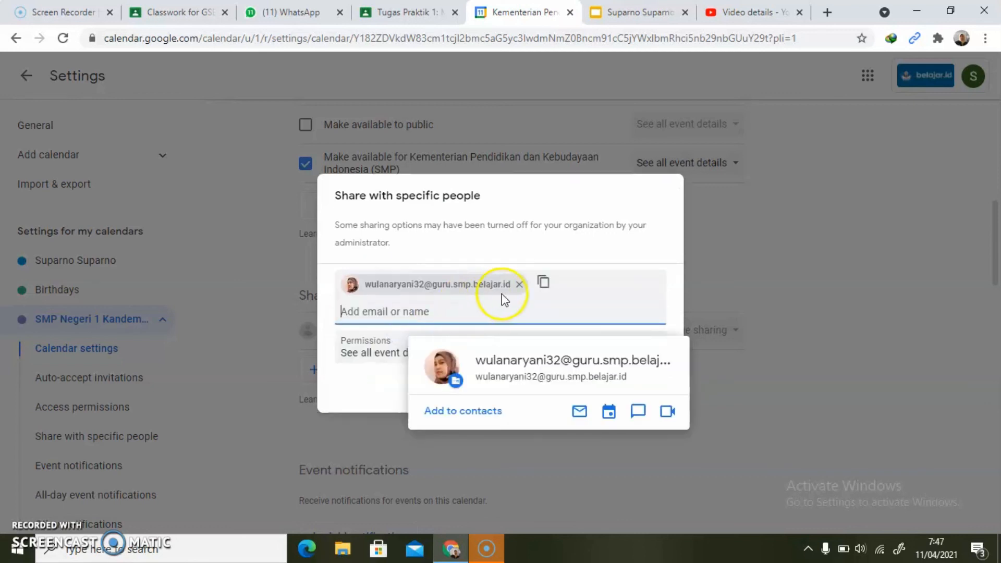
{"action": "left_click", "coordinate": [354, 400]}
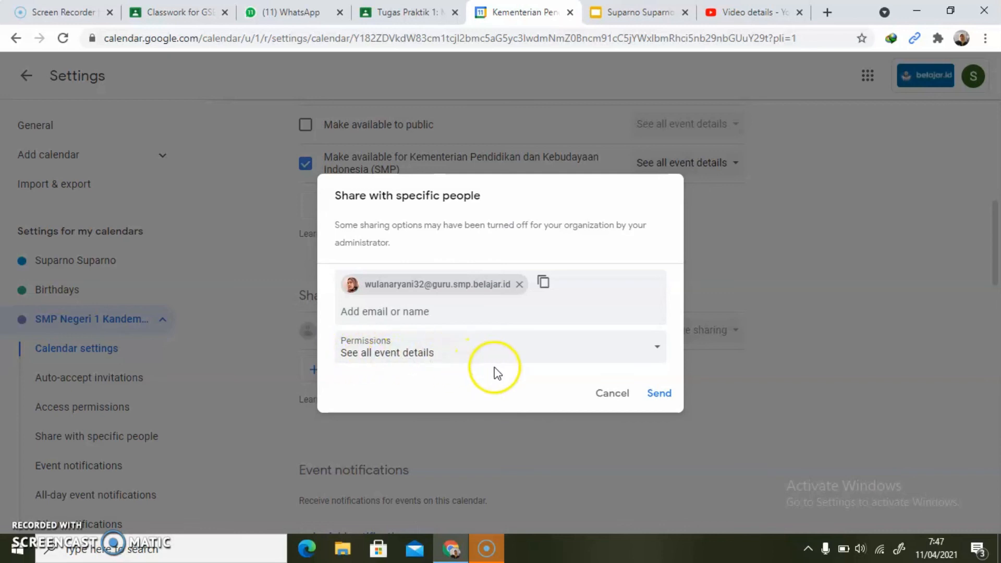
- Switch to the assignment presentation, paste the sharing dialog screenshot centred below the text on slide 17 and go to slide 18
{"action": "left_click", "coordinate": [642, 13]}
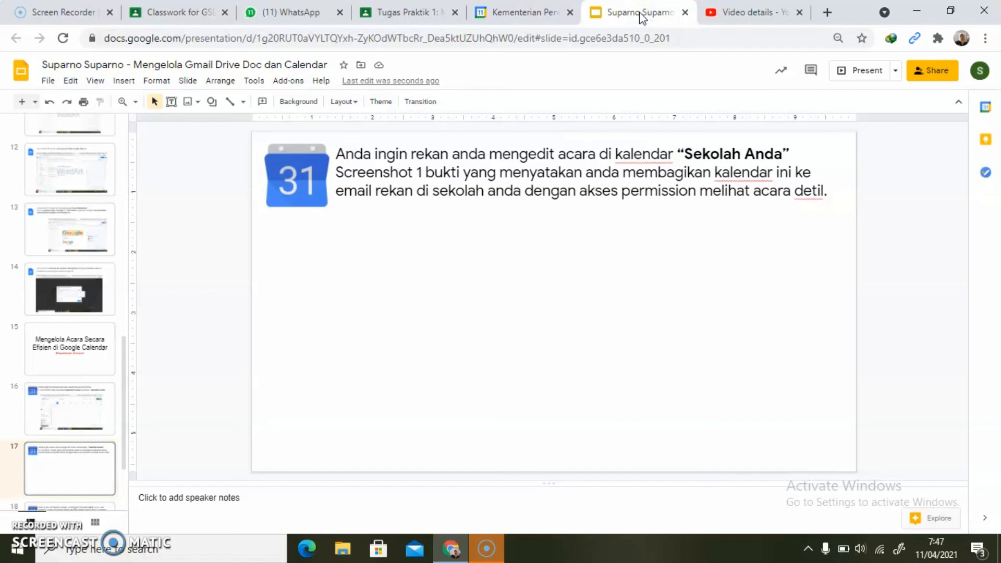
{"action": "key", "text": "ctrl+v"}
{"action": "left_click_drag", "start_coordinate": [293, 334], "coordinate": [386, 323]}
{"action": "left_click", "coordinate": [299, 430]}
{"action": "scroll", "coordinate": [299, 431], "scroll_direction": "down", "scroll_amount": 1}
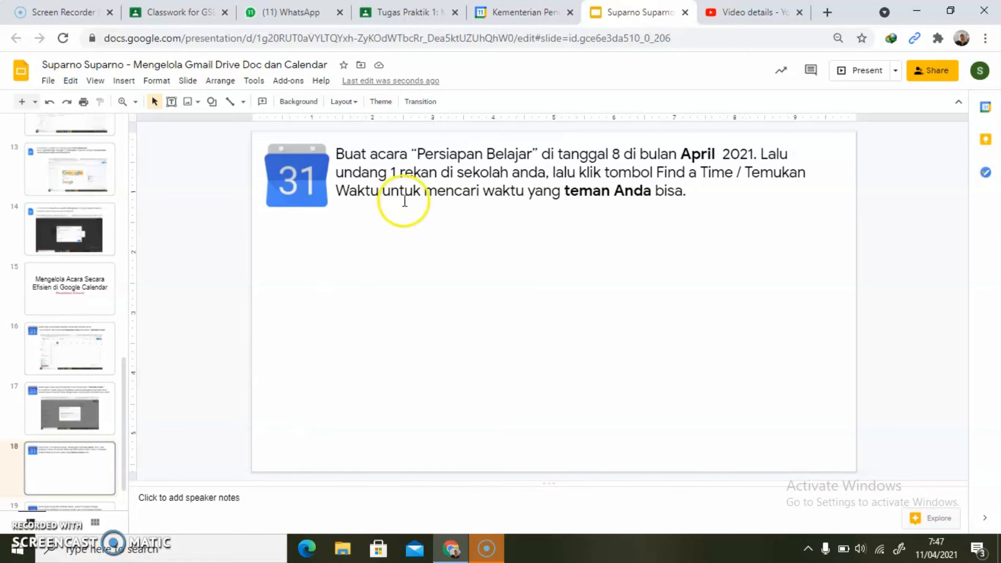
- Copy the event title "Persiapan Belajar" from the instruction text on slide 18
{"action": "left_click", "coordinate": [416, 155]}
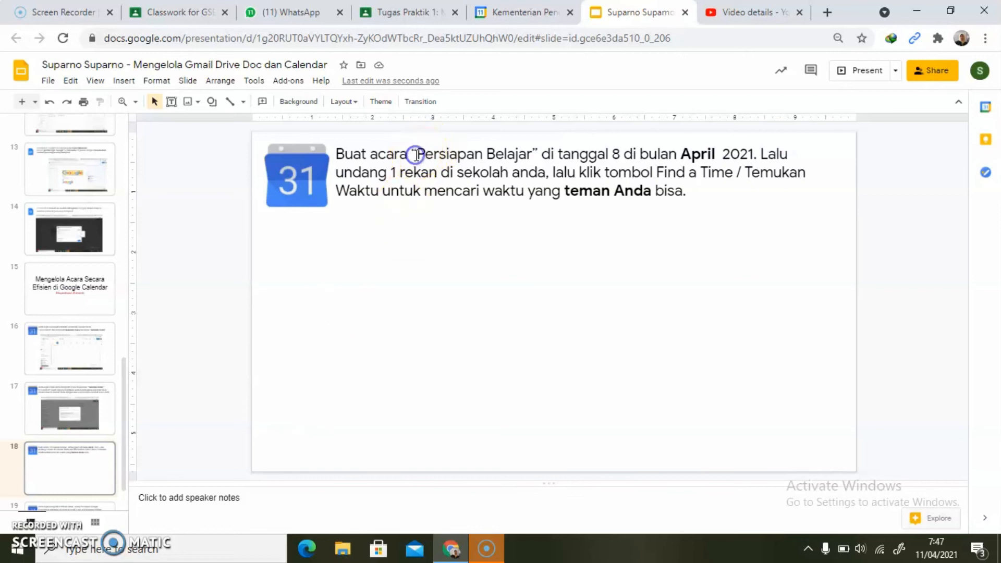
{"action": "key", "text": "shift+Right"}
{"action": "key", "text": "shift+Right"}
{"action": "key", "text": "shift+Right"}
{"action": "key", "text": "shift+Right"}
{"action": "key", "text": "shift+Right"}
{"action": "key", "text": "shift+Right"}
{"action": "key", "text": "shift+Right"}
{"action": "key", "text": "shift+Right"}
{"action": "key", "text": "shift+Right"}
{"action": "key", "text": "shift+Right"}
{"action": "key", "text": "shift+Right"}
{"action": "key", "text": "shift+Right"}
{"action": "key", "text": "shift+Right"}
{"action": "key", "text": "shift+Right"}
{"action": "key", "text": "shift+Right"}
{"action": "key", "text": "shift+Right"}
{"action": "key", "text": "shift+Right"}
{"action": "key", "text": "ctrl+c"}
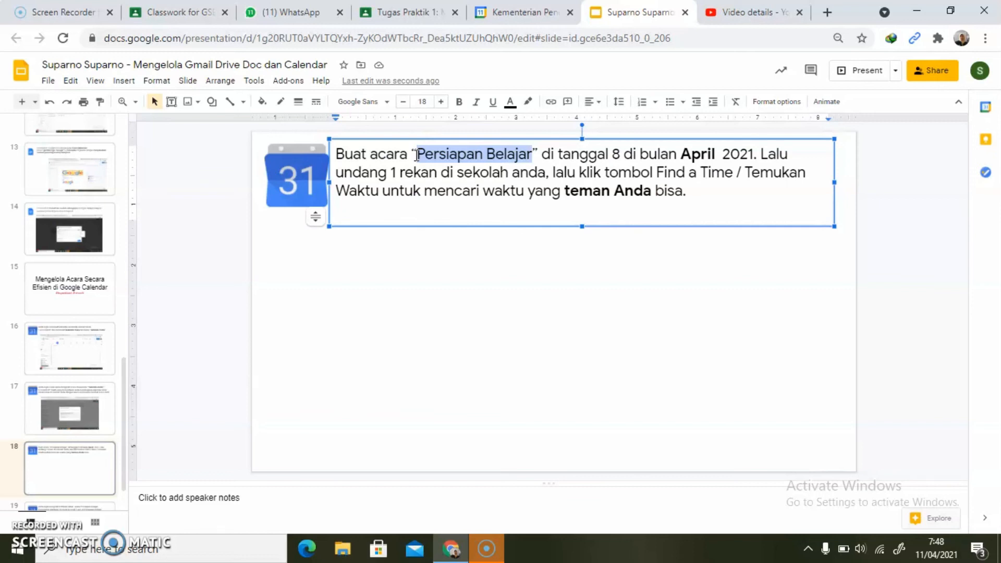
- Switch to Google Calendar, send the sharing invitation to the colleague and return to the main calendar view
{"action": "left_click", "coordinate": [506, 11]}
{"action": "left_click", "coordinate": [659, 395]}
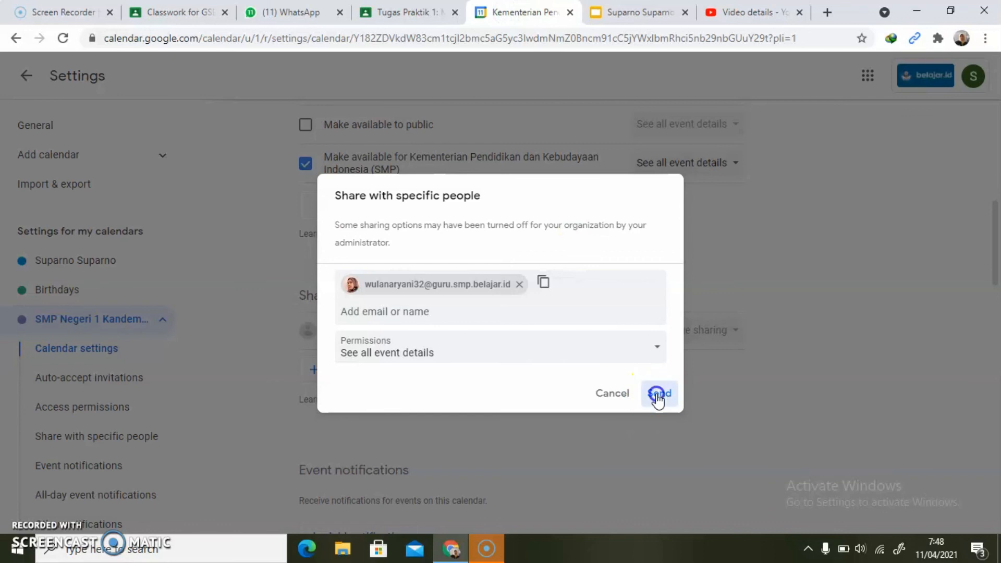
{"action": "left_click", "coordinate": [26, 77]}
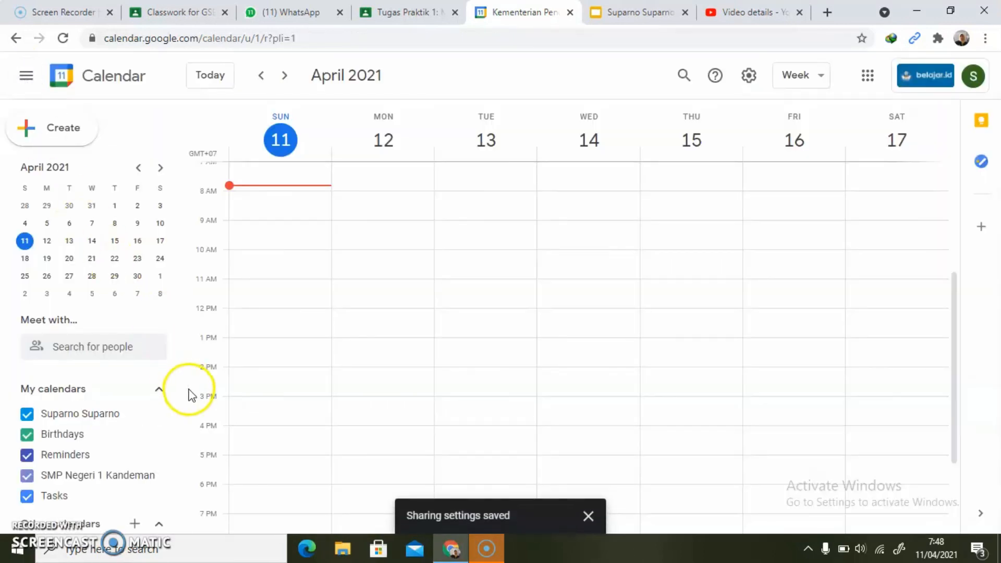
- Start a new event on Tuesday, April 13, from 10:00am to 11:00am and paste "Persiapan Belajar" as its title
{"action": "left_click_drag", "start_coordinate": [182, 397], "coordinate": [179, 467]}
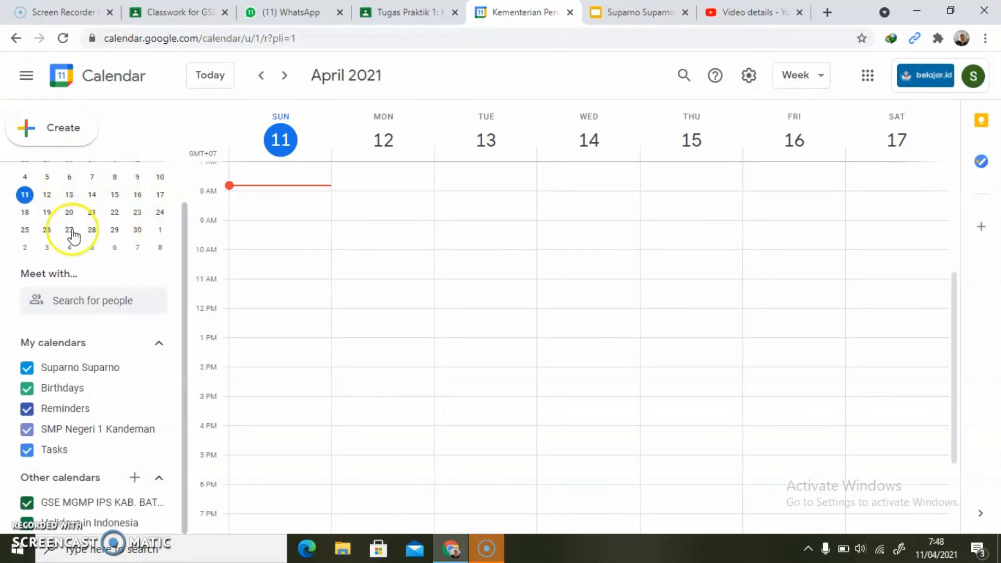
{"action": "left_click_drag", "start_coordinate": [185, 313], "coordinate": [182, 246]}
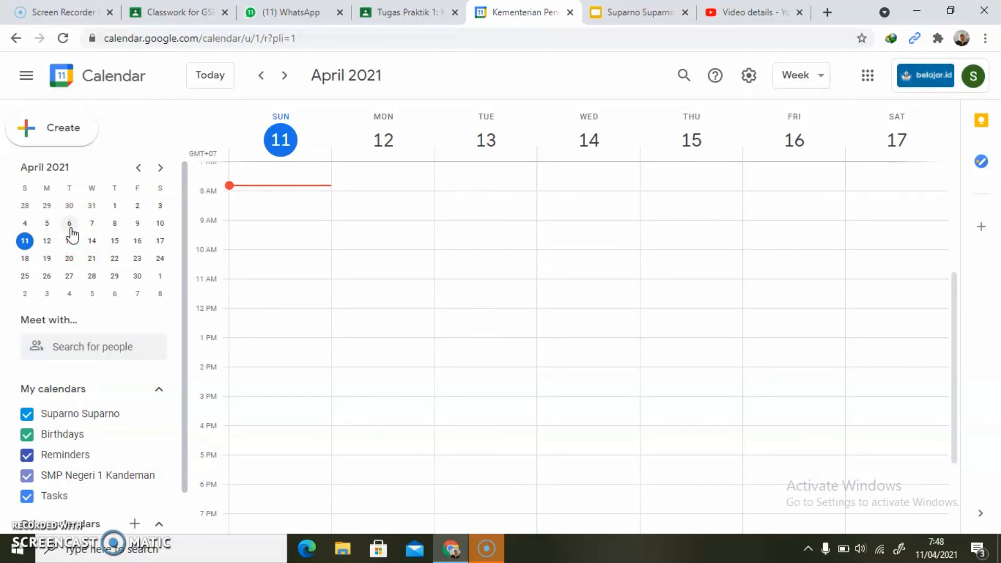
{"action": "left_click", "coordinate": [115, 239]}
{"action": "left_click", "coordinate": [70, 242]}
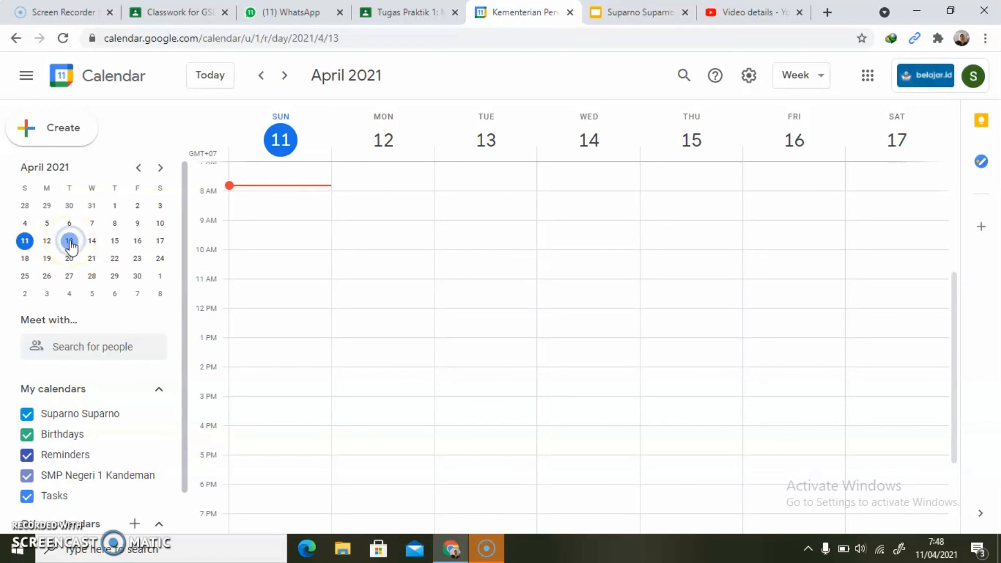
{"action": "left_click", "coordinate": [70, 242]}
{"action": "left_click", "coordinate": [226, 441]}
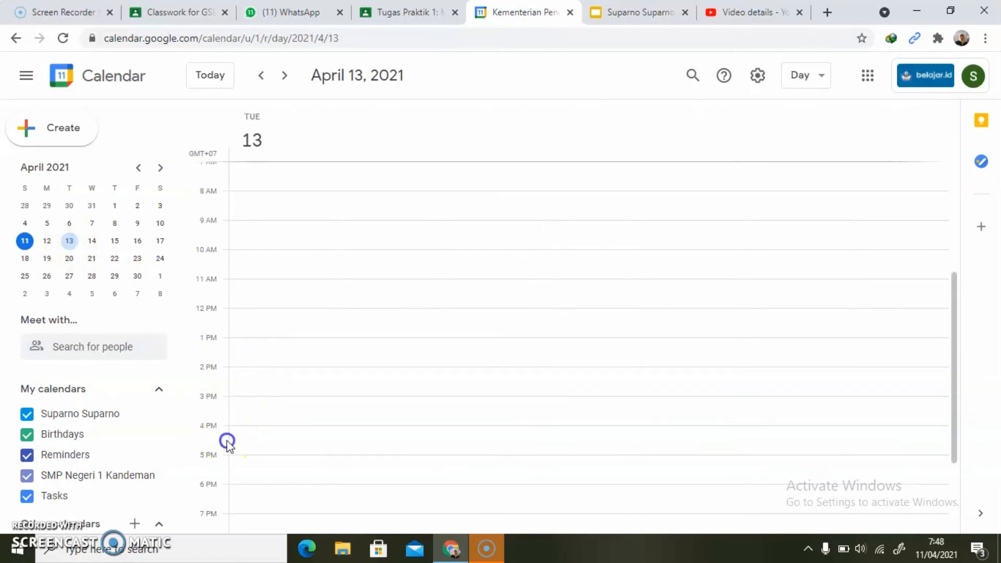
{"action": "left_click", "coordinate": [239, 244]}
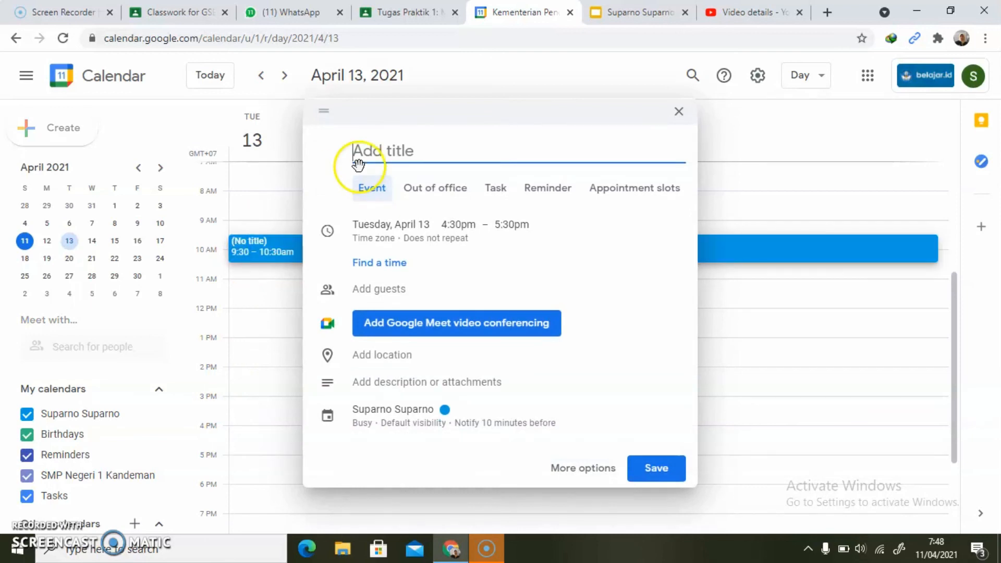
{"action": "left_click", "coordinate": [244, 256]}
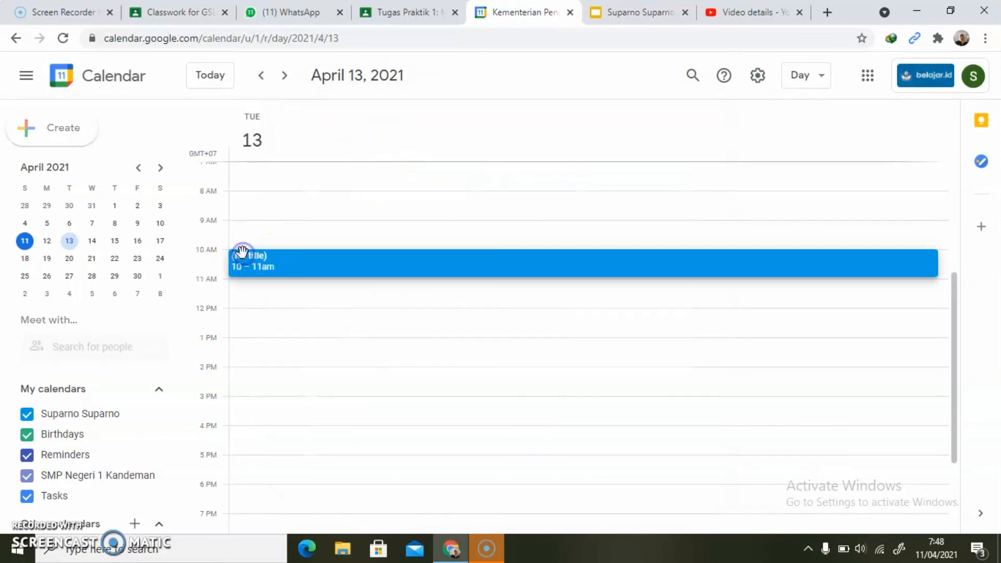
{"action": "key", "text": "ctrl+v"}
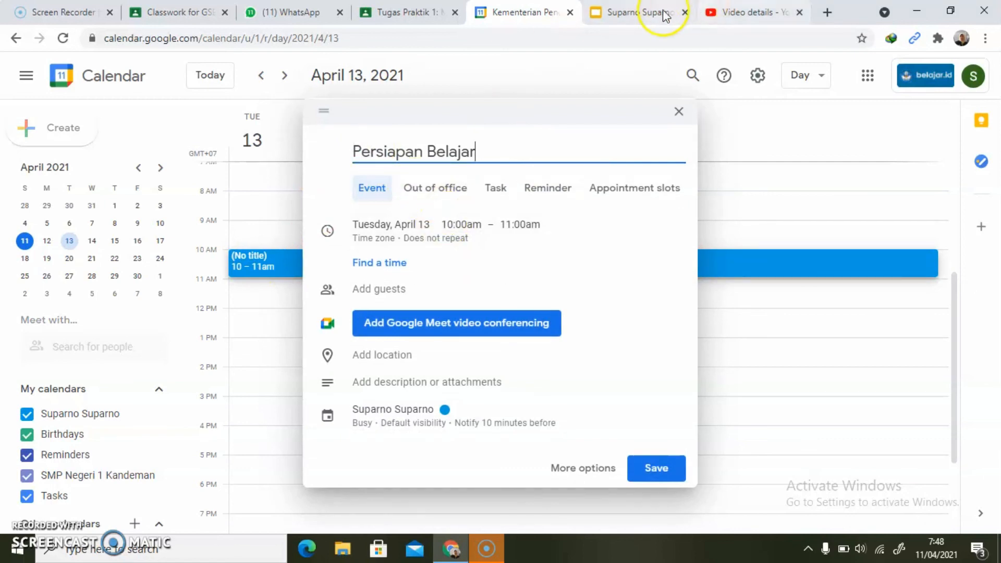
- Switch to the assignment presentation, paste the screenshot of the "Persiapan Belajar" event dialog below the text on slide 18 and go to slide 19
{"action": "left_click", "coordinate": [637, 13]}
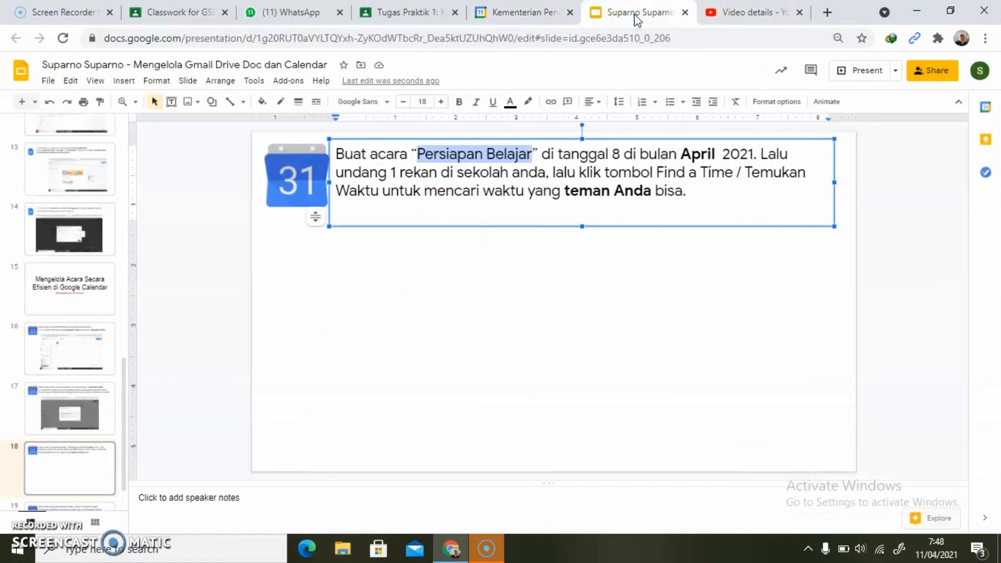
{"action": "left_click", "coordinate": [514, 13]}
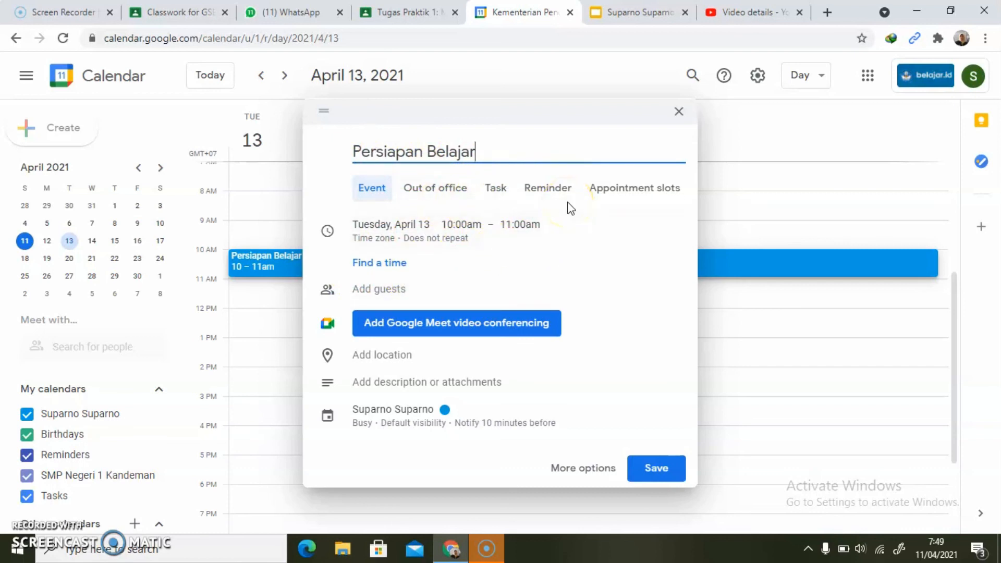
{"action": "left_click", "coordinate": [629, 12]}
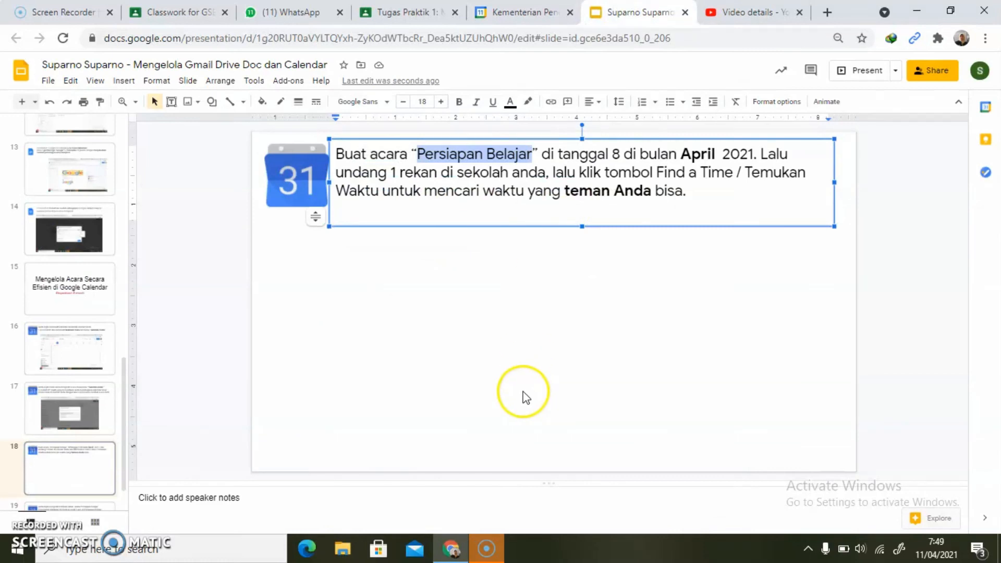
{"action": "left_click", "coordinate": [403, 216]}
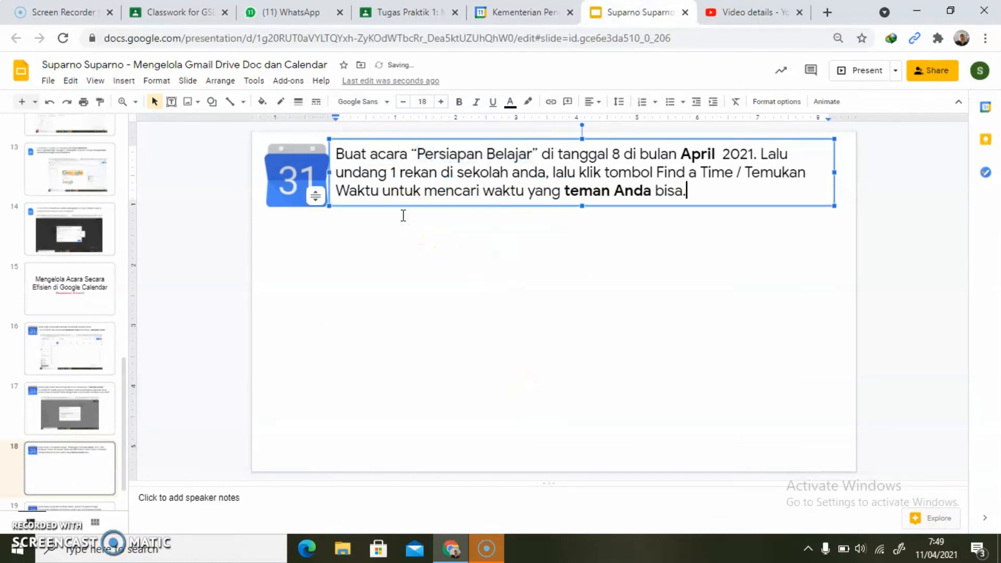
{"action": "left_click", "coordinate": [387, 337]}
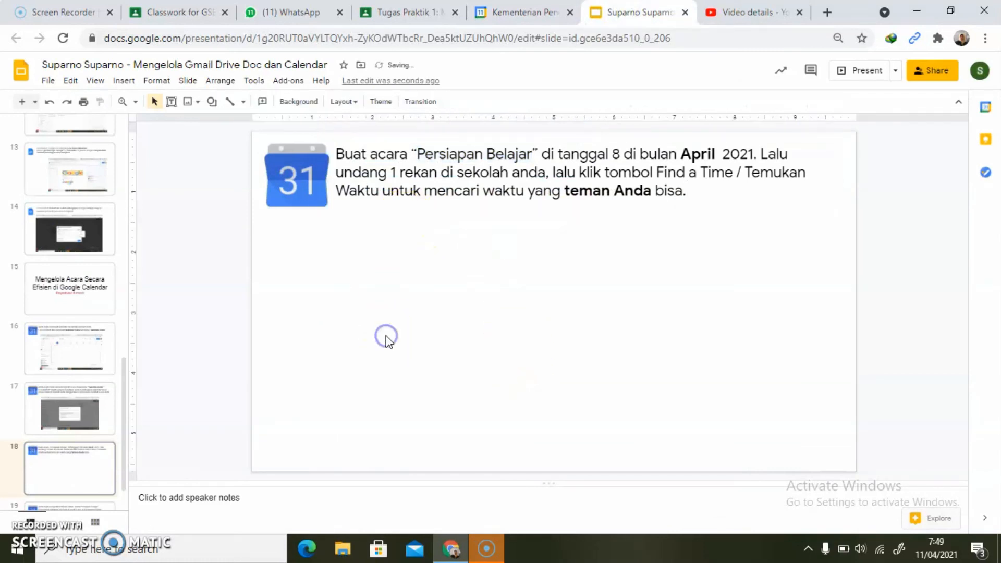
{"action": "key", "text": "ctrl+v"}
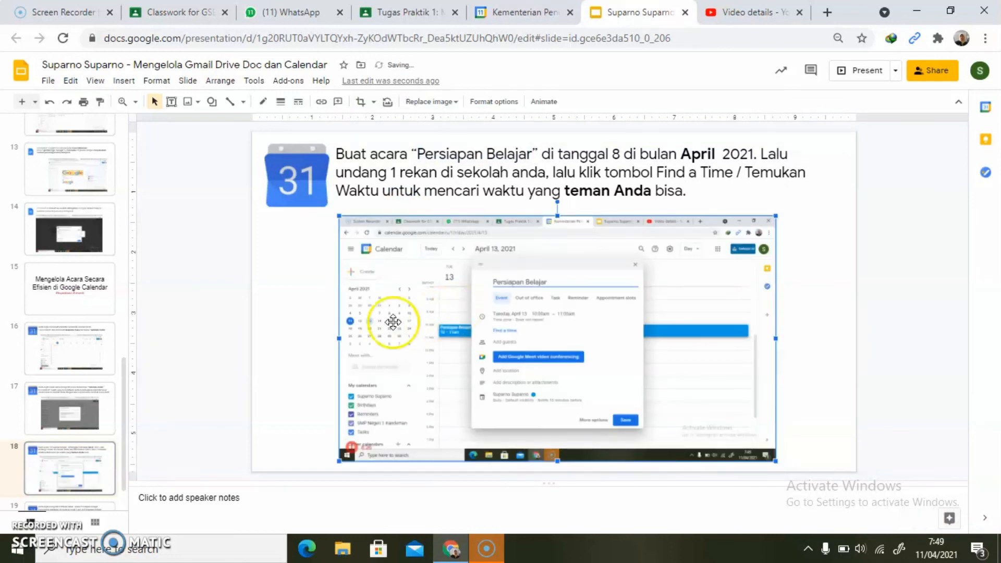
{"action": "left_click", "coordinate": [281, 428]}
{"action": "scroll", "coordinate": [282, 429], "scroll_direction": "down", "scroll_amount": 1}
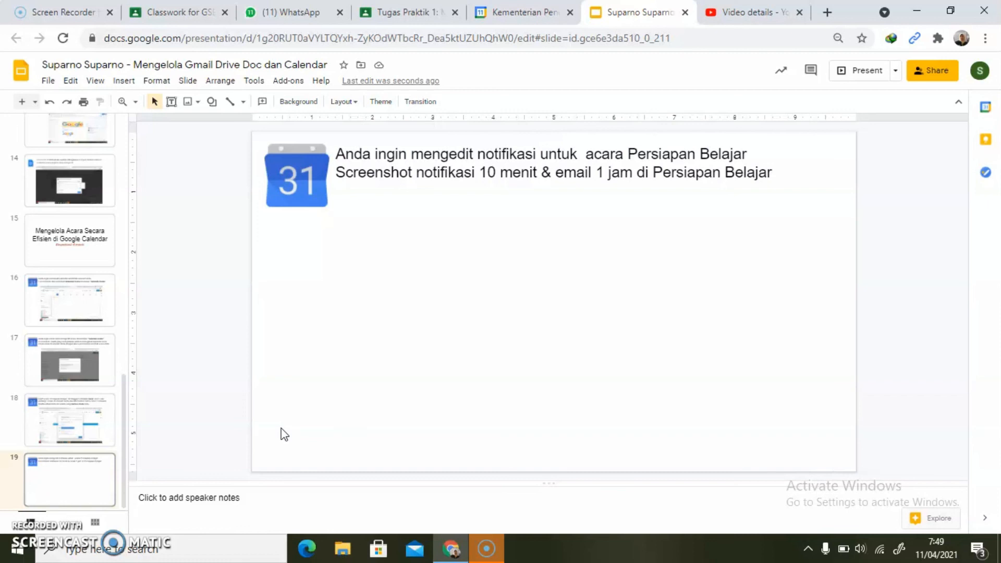
{"action": "left_click", "coordinate": [337, 239]}
- Switch to Google Calendar and save the new "Persiapan Belajar" event on April 13
{"action": "left_click", "coordinate": [511, 12]}
{"action": "left_click", "coordinate": [510, 270]}
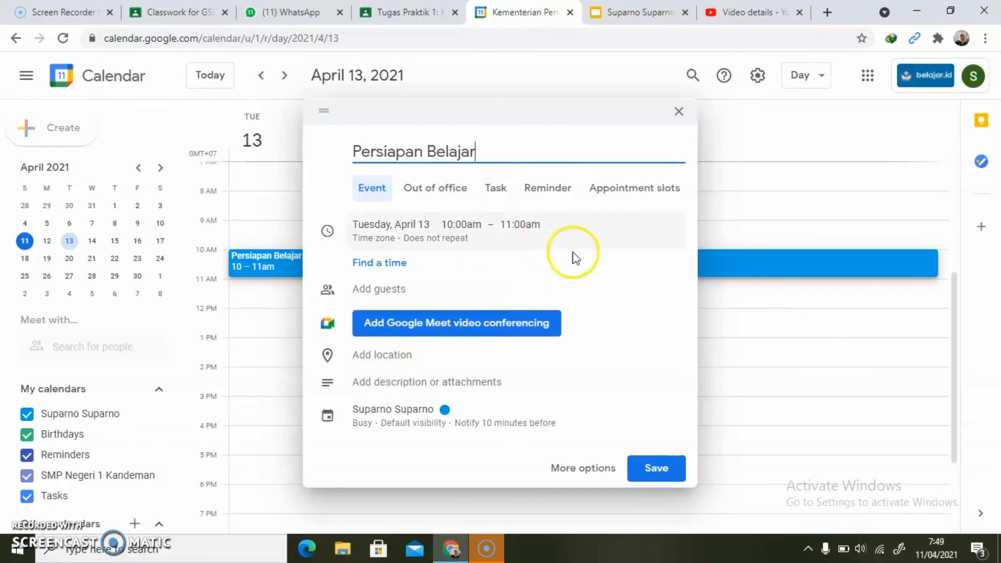
{"action": "left_click", "coordinate": [647, 467]}
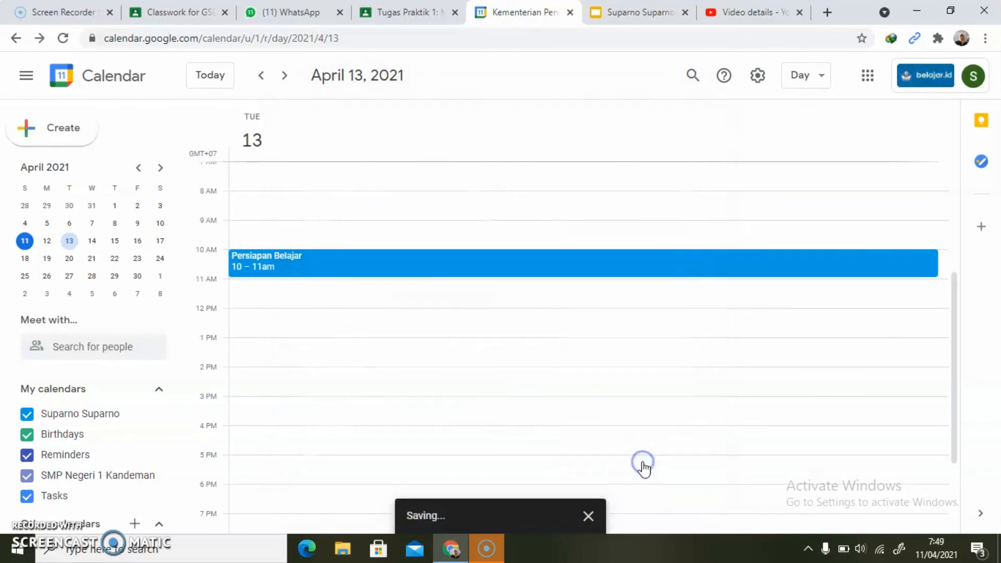
- Edit the saved "Persiapan Belajar" event to add a second notification of 1 hour and save the event
{"action": "left_click", "coordinate": [287, 263]}
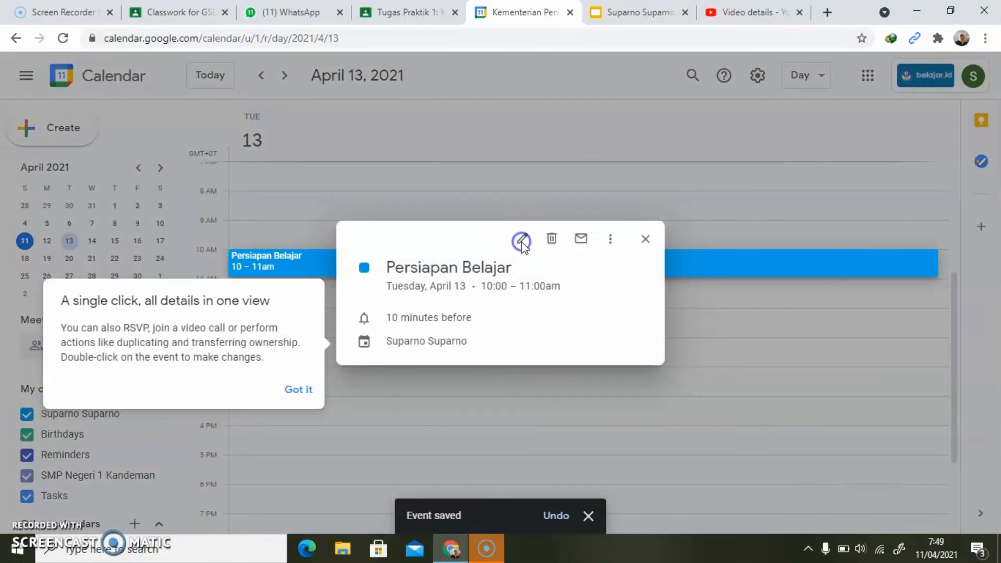
{"action": "left_click", "coordinate": [300, 395]}
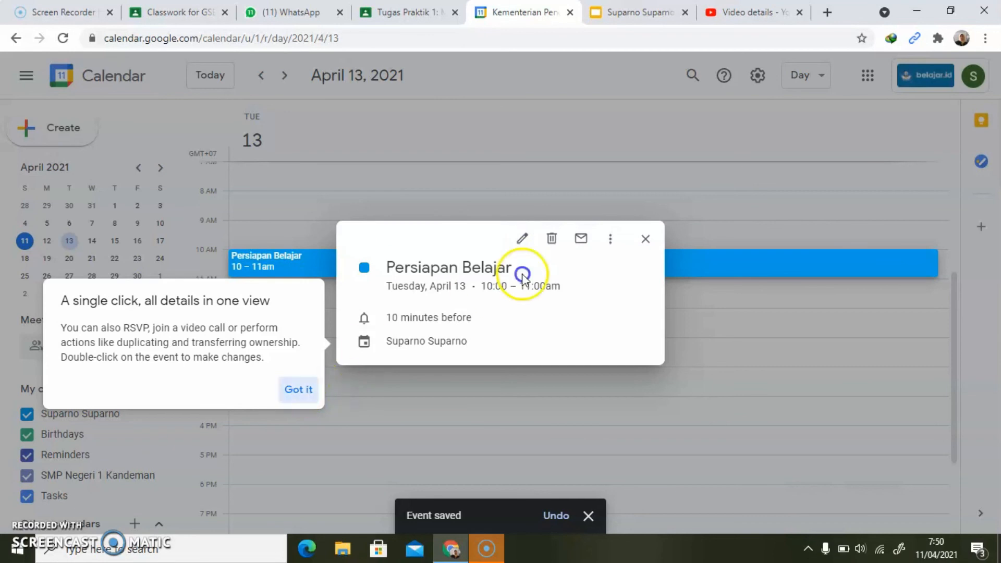
{"action": "left_click", "coordinate": [302, 395]}
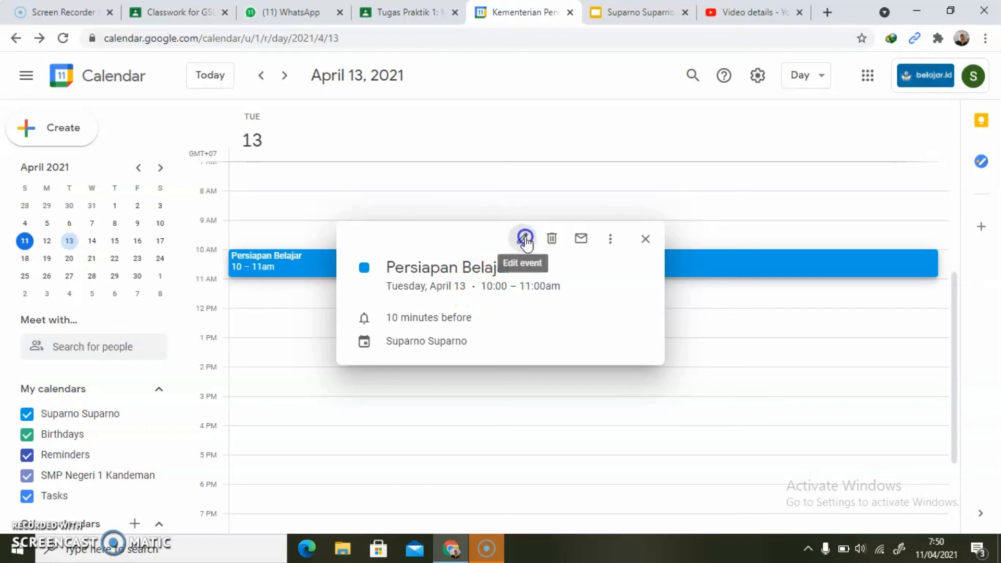
{"action": "left_click", "coordinate": [523, 240]}
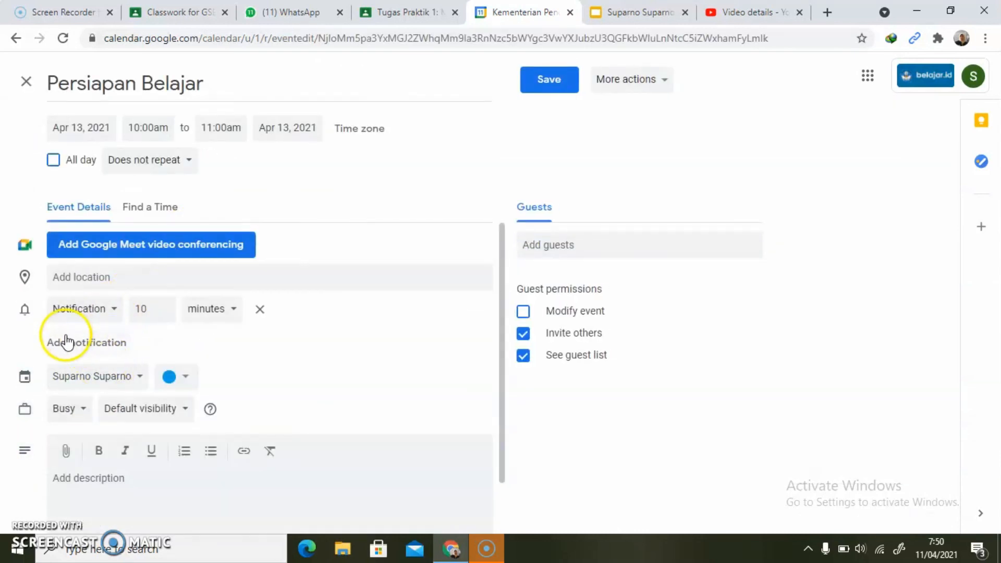
{"action": "left_click", "coordinate": [96, 342]}
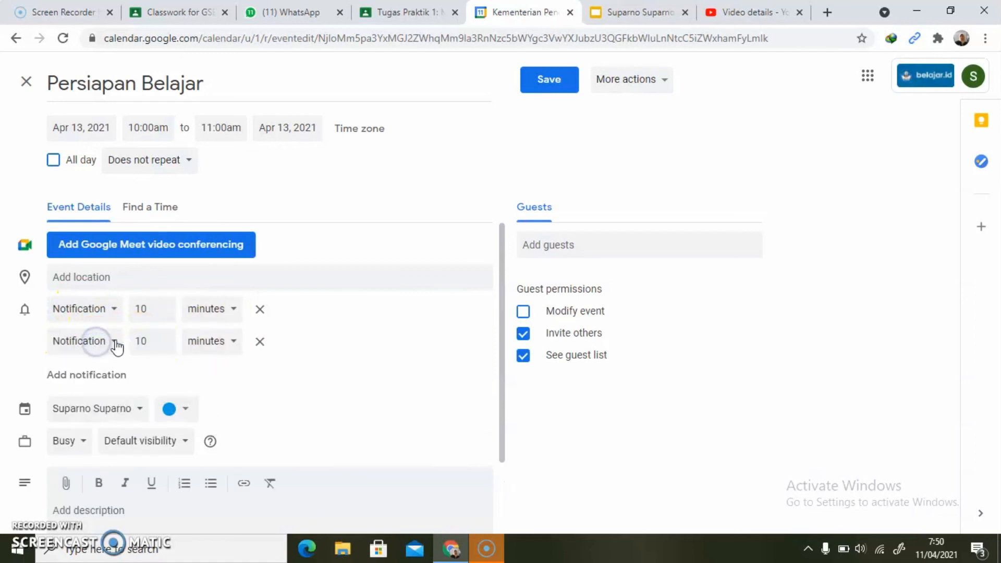
{"action": "left_click", "coordinate": [164, 345]}
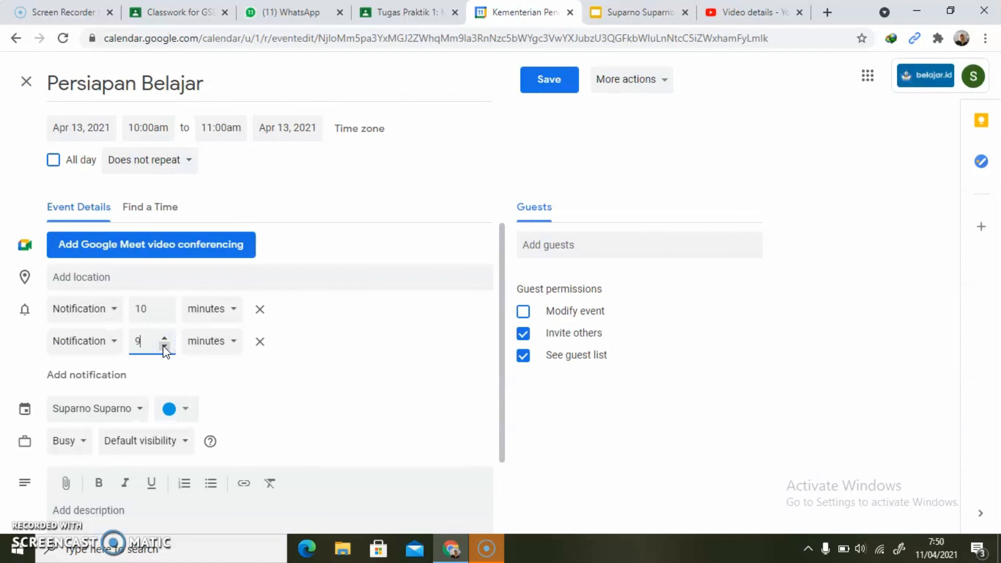
{"action": "left_click", "coordinate": [164, 347]}
{"action": "left_click", "coordinate": [165, 347]}
{"action": "left_click", "coordinate": [165, 347]}
{"action": "left_click", "coordinate": [165, 347]}
{"action": "left_click", "coordinate": [234, 344]}
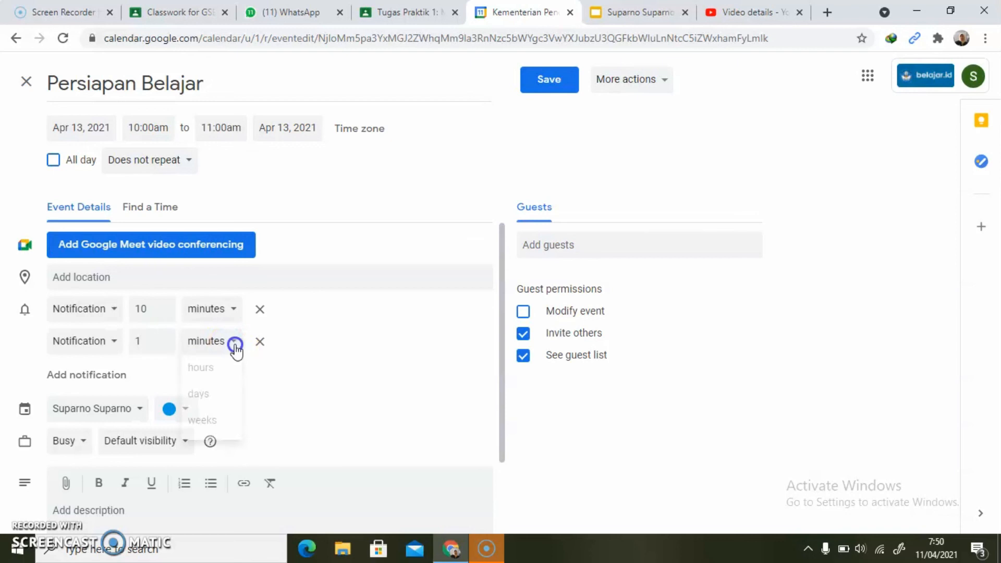
{"action": "left_click", "coordinate": [210, 368]}
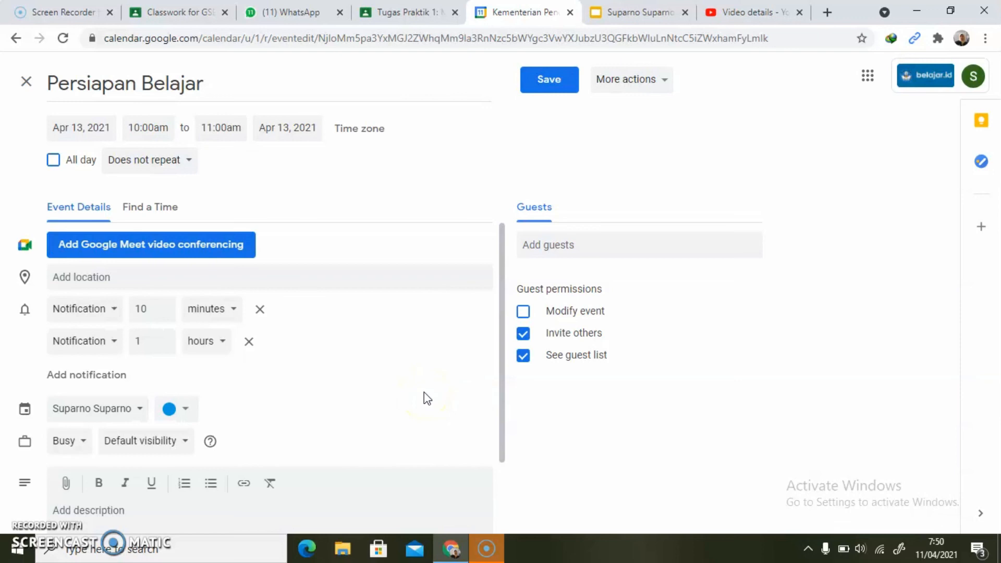
{"action": "left_click", "coordinate": [545, 88]}
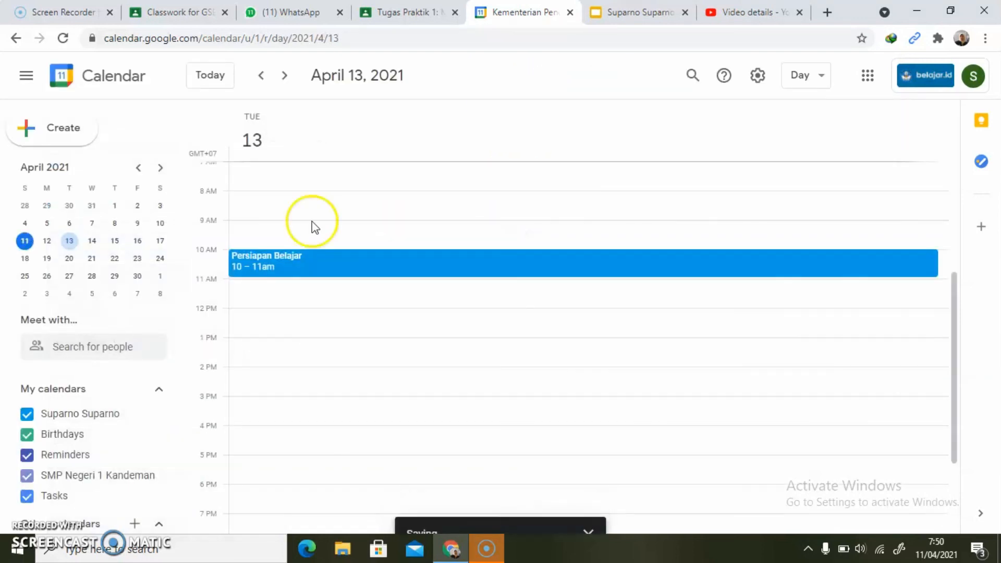
- Show the details of the "Persiapan Belajar" event, switch to the presentation and paste their screenshot centred below the text on slide 19
{"action": "left_click", "coordinate": [262, 265]}
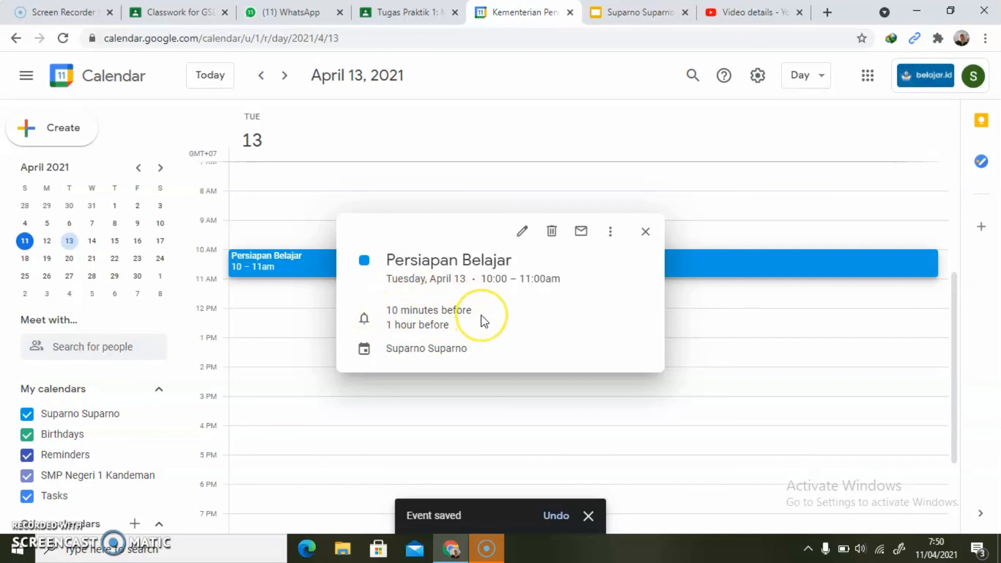
{"action": "left_click", "coordinate": [646, 13]}
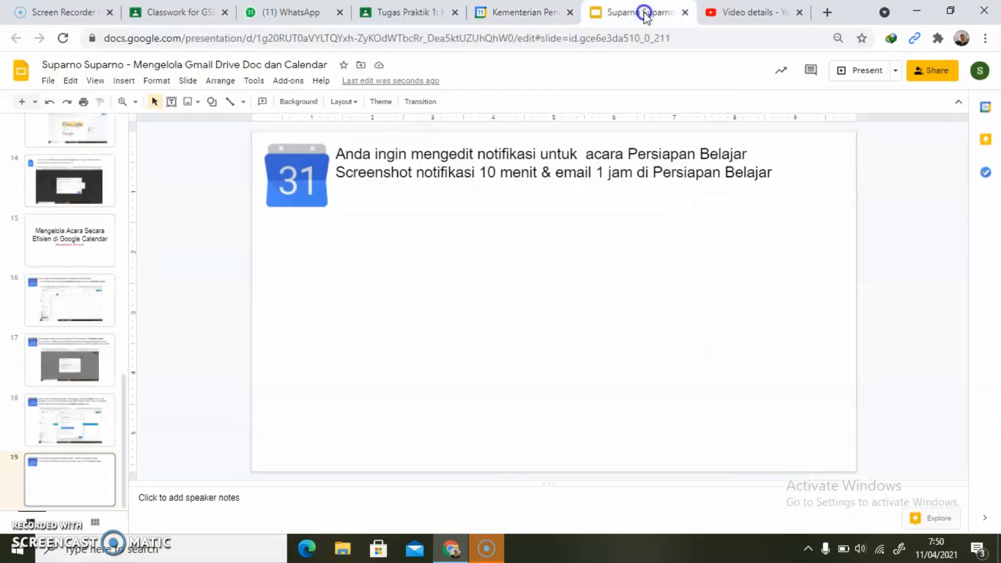
{"action": "key", "text": "ctrl+v"}
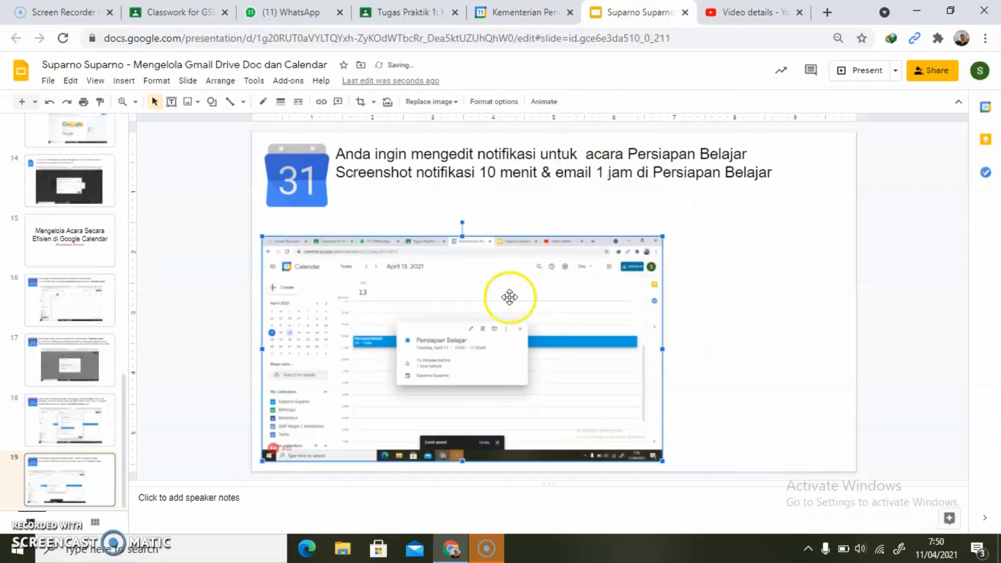
{"action": "left_click", "coordinate": [286, 369]}
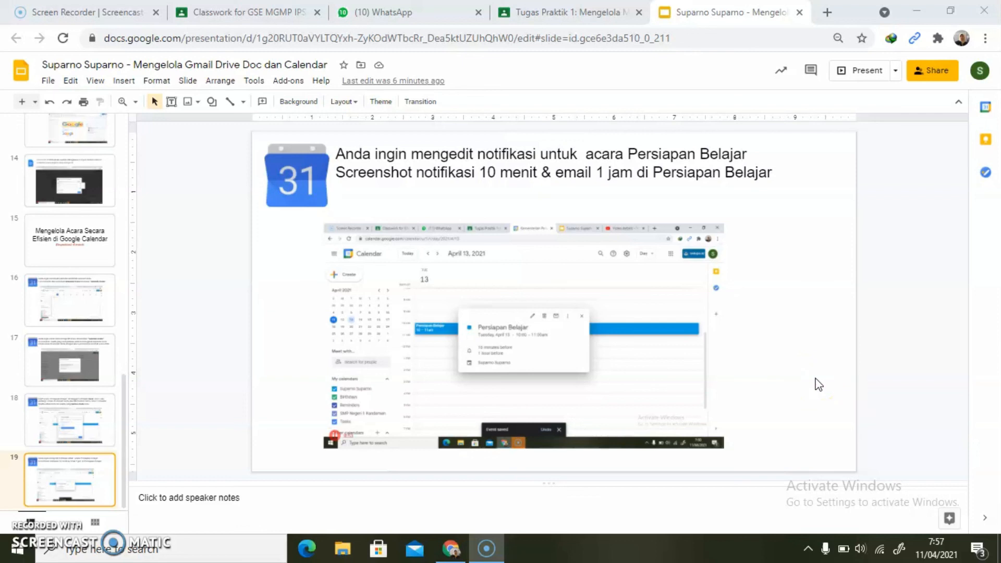
- Open the presentation attached to the Tugas Praktik 1 assignment in Google Classroom and review its slides through slide 19
{"action": "left_click", "coordinate": [557, 13]}
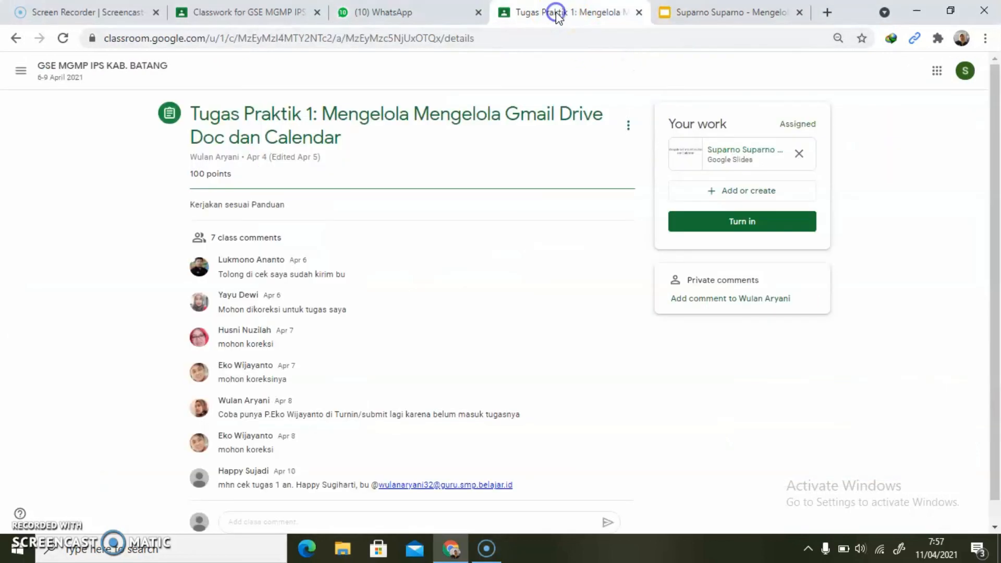
{"action": "left_click", "coordinate": [721, 153]}
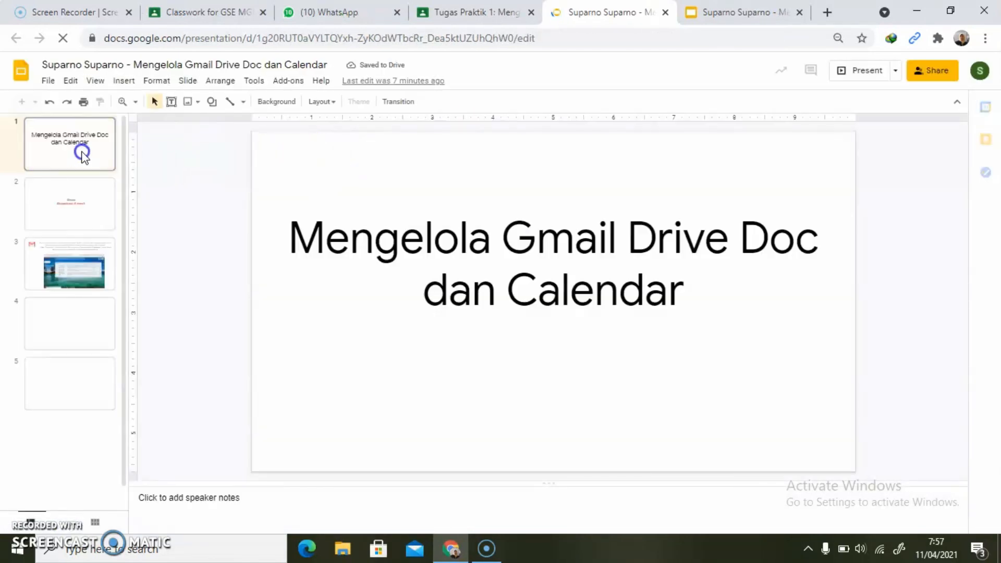
{"action": "key", "text": "Down"}
{"action": "key", "text": "Down"}
{"action": "key", "text": "Down"}
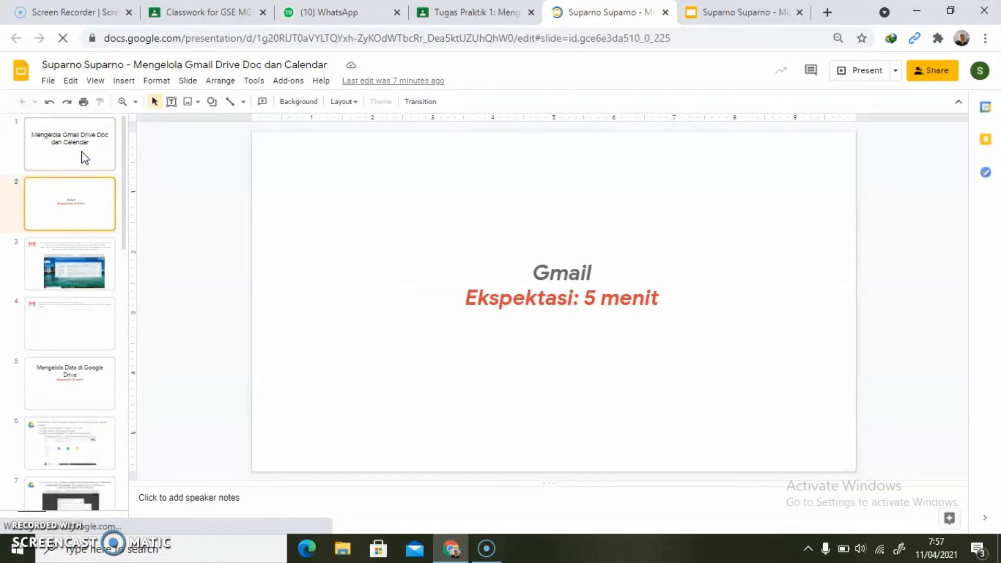
{"action": "key", "text": "Down"}
{"action": "key", "text": "Down"}
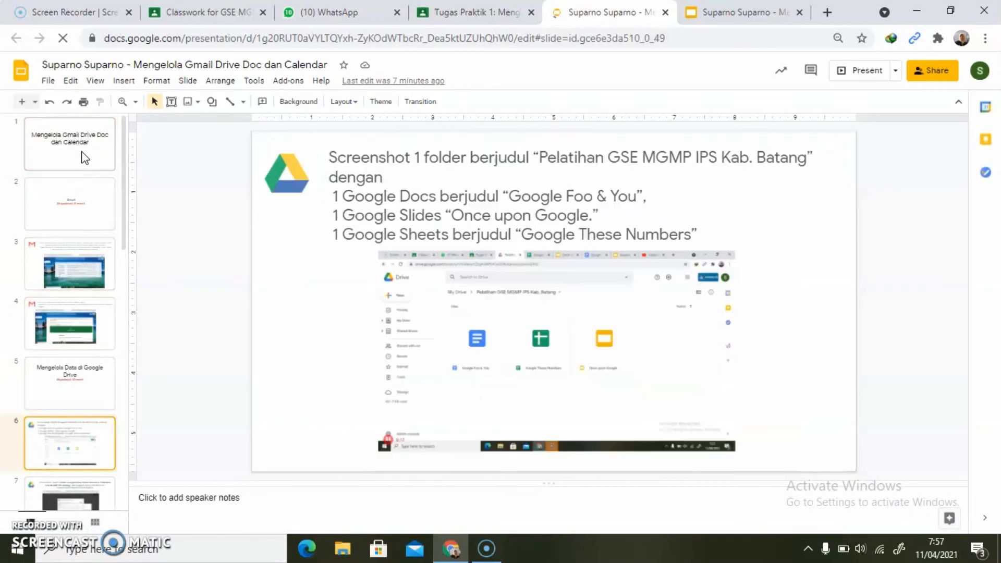
{"action": "key", "text": "Down"}
{"action": "key", "text": "Down"}
{"action": "key", "text": "Down"}
{"action": "key", "text": "Down"}
{"action": "key", "text": "Down"}
{"action": "key", "text": "Down"}
{"action": "key", "text": "Down"}
{"action": "key", "text": "Down"}
{"action": "key", "text": "Down"}
{"action": "key", "text": "Down"}
{"action": "key", "text": "Down"}
{"action": "key", "text": "Down"}
{"action": "key", "text": "Down"}
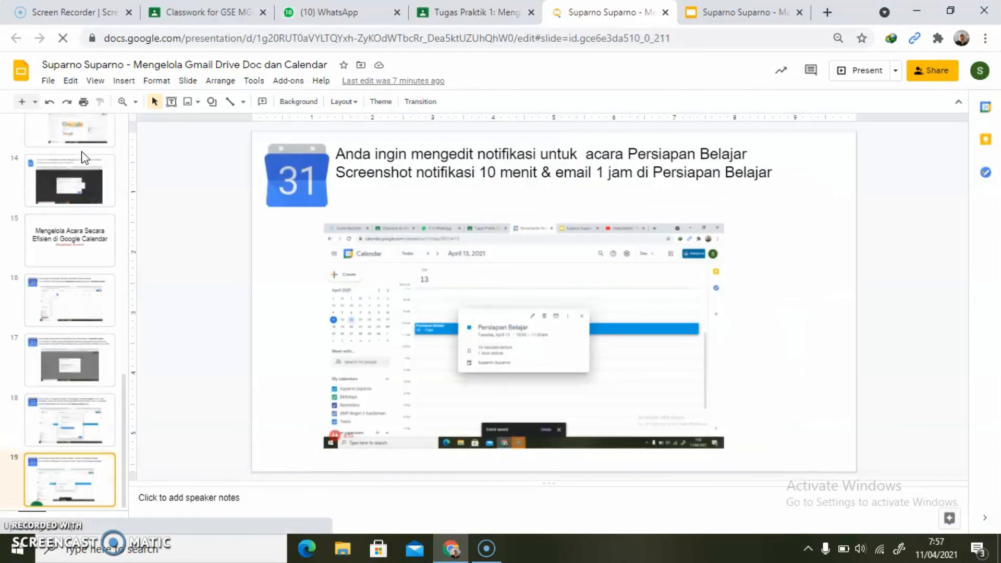
- Return to the Tugas Praktik 1 assignment in Google Classroom and turn in the attached presentation, confirming the submission
{"action": "left_click", "coordinate": [462, 12]}
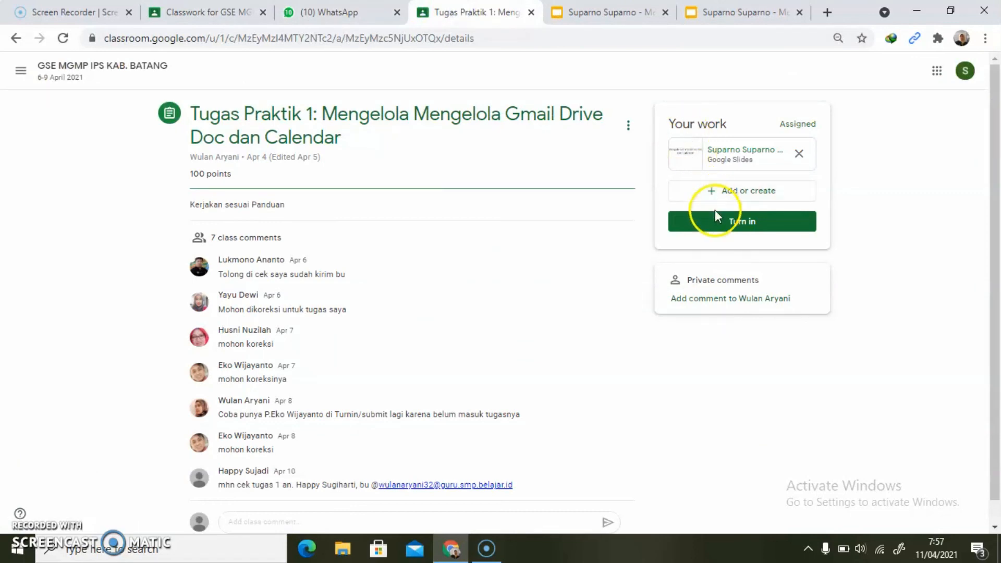
{"action": "left_click", "coordinate": [719, 225]}
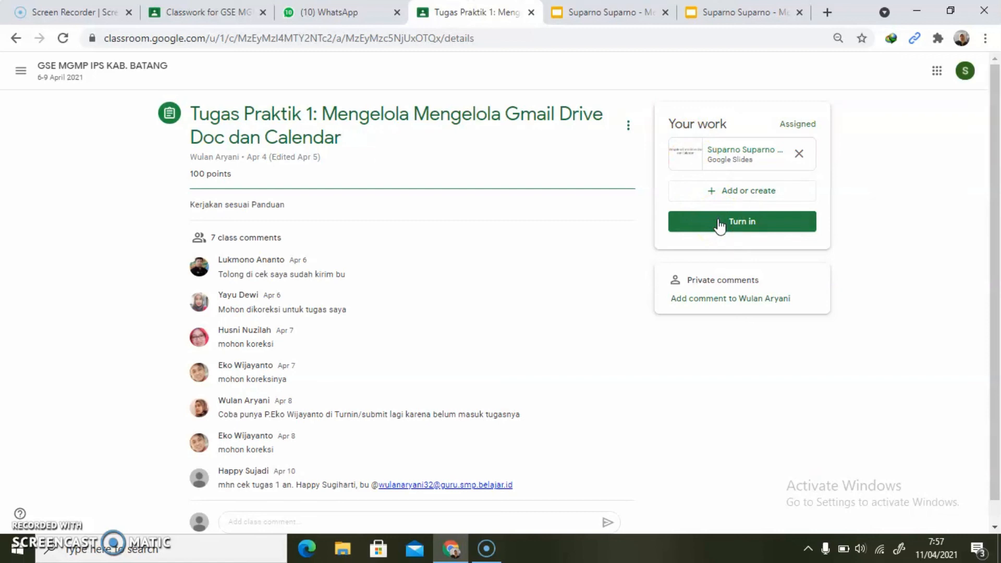
{"action": "left_click", "coordinate": [720, 226]}
{"action": "left_click", "coordinate": [649, 343]}
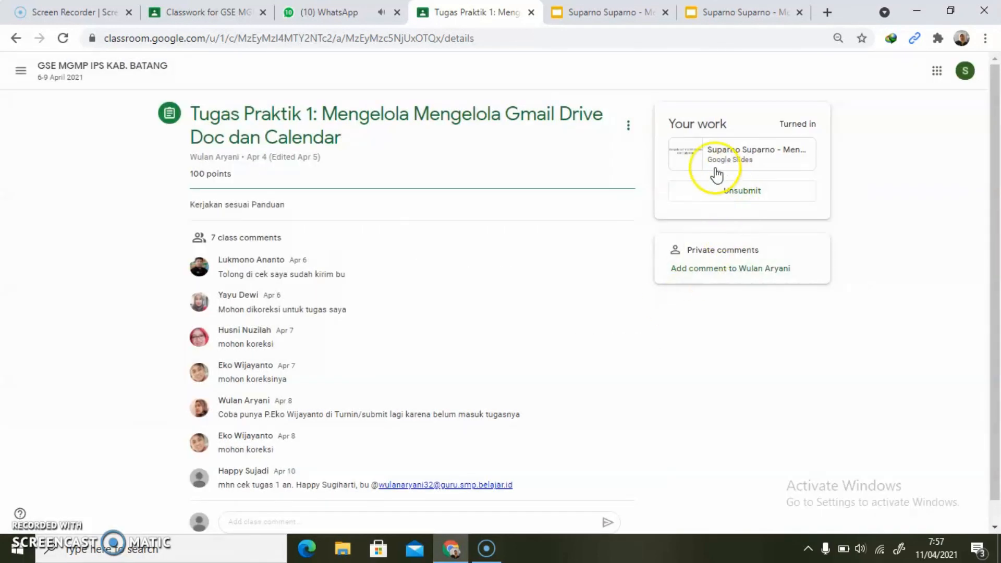
{"action": "left_click", "coordinate": [729, 194]}
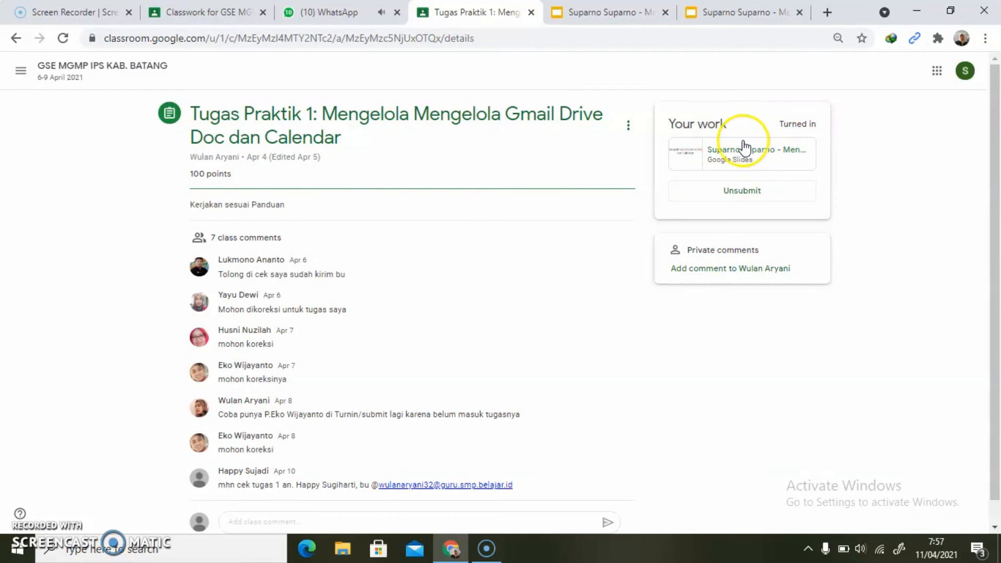